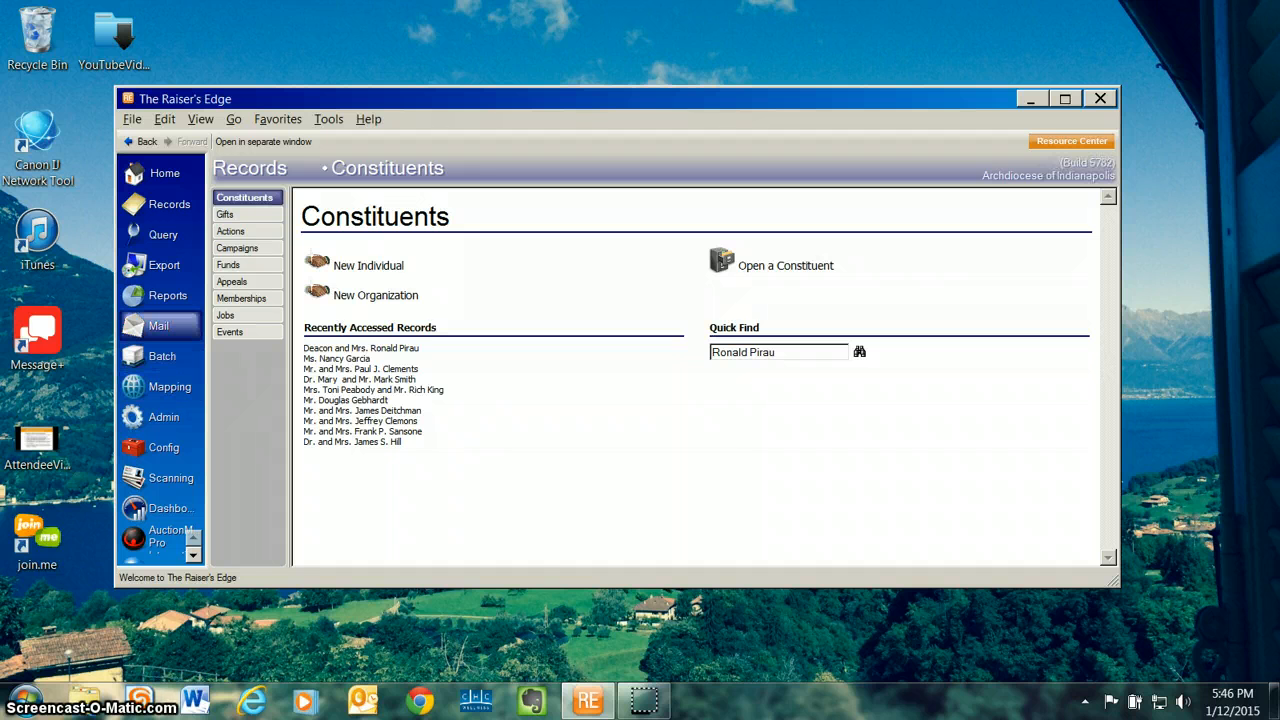
Step: Open the donor acknowledgement mailing "CCI Thank You - Christmas Appeal thru Lockbox Letter" and set both its start and end gift dates to 12/17/2014
{"action": "left_click", "coordinate": [160, 328]}
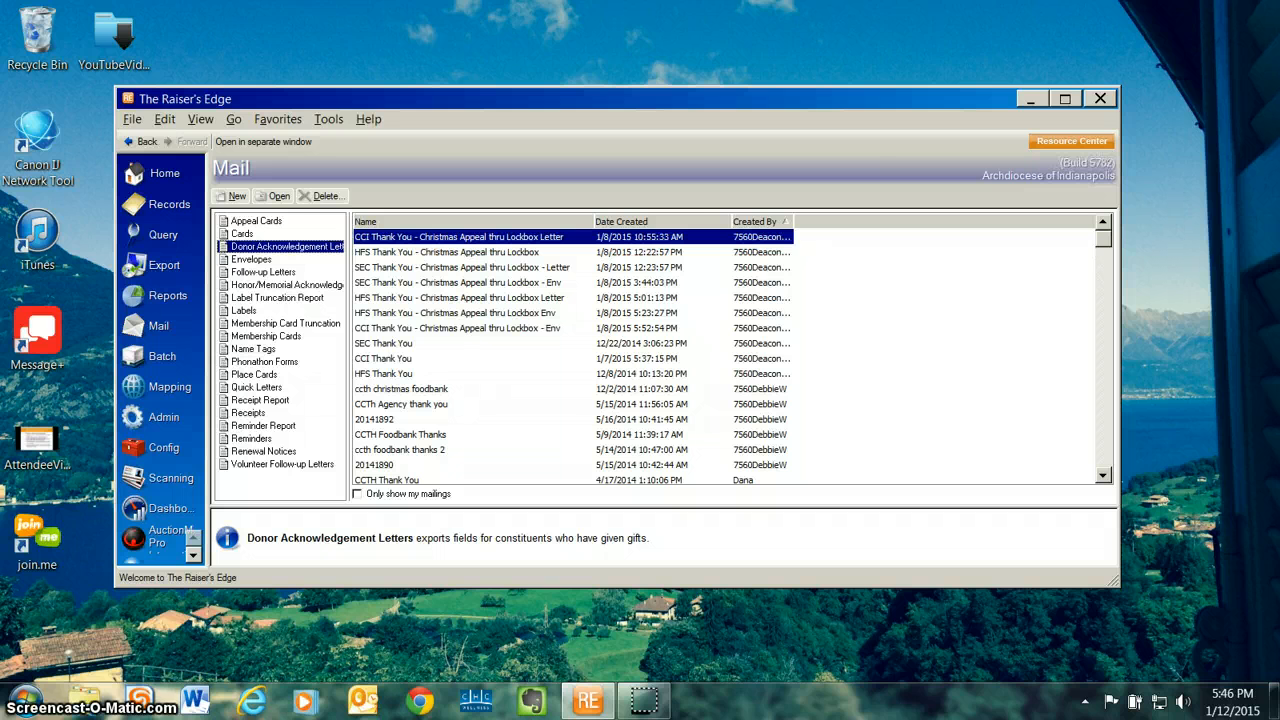
{"action": "double_click", "coordinate": [459, 237]}
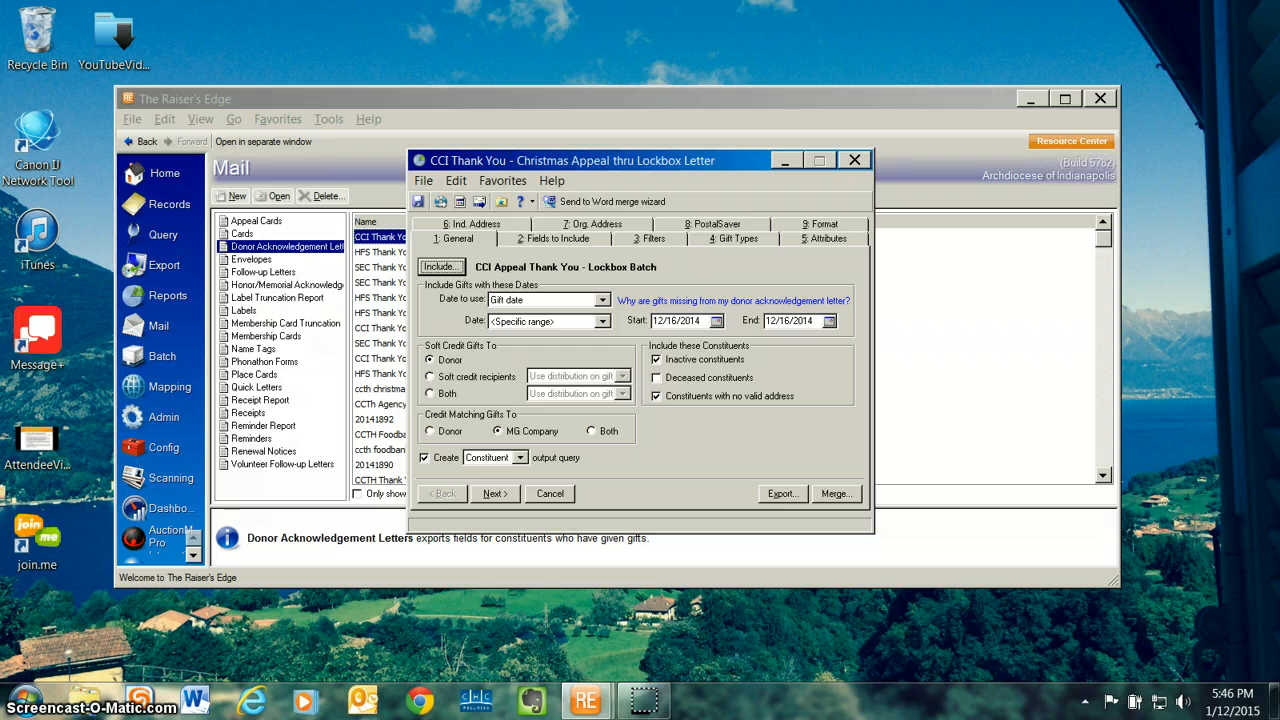
{"action": "left_click", "coordinate": [717, 321]}
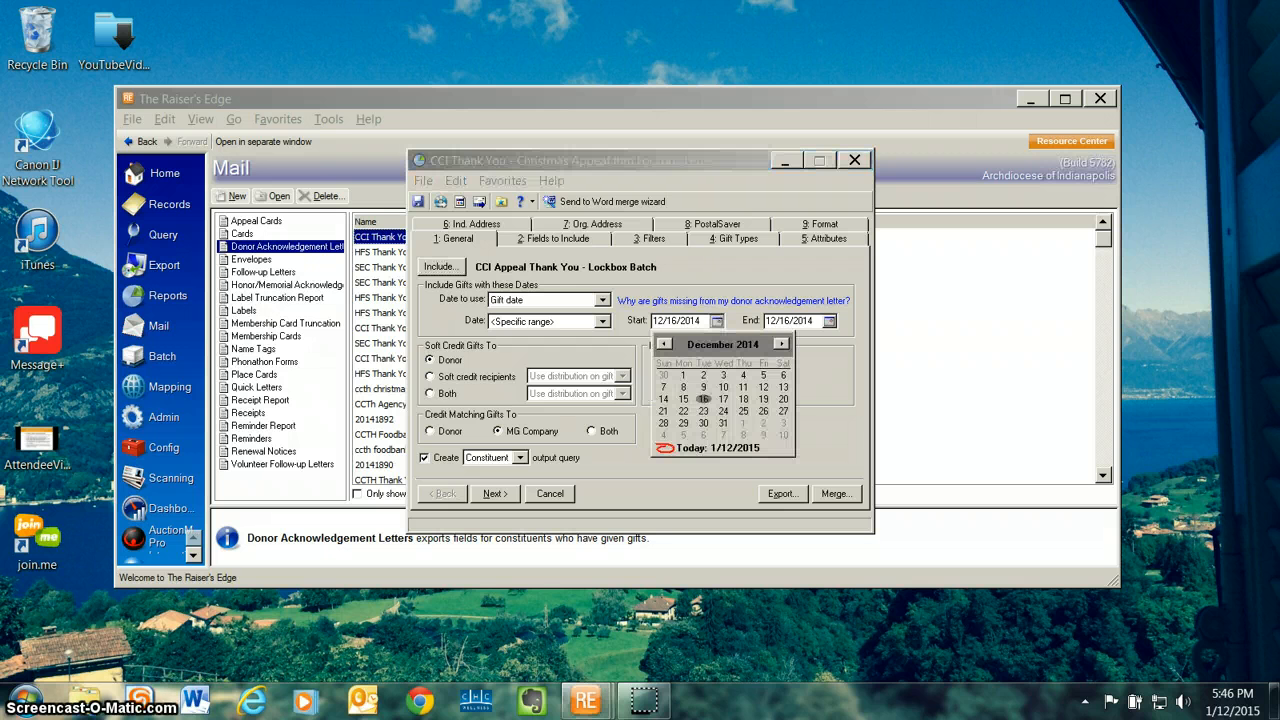
{"action": "left_click", "coordinate": [723, 399]}
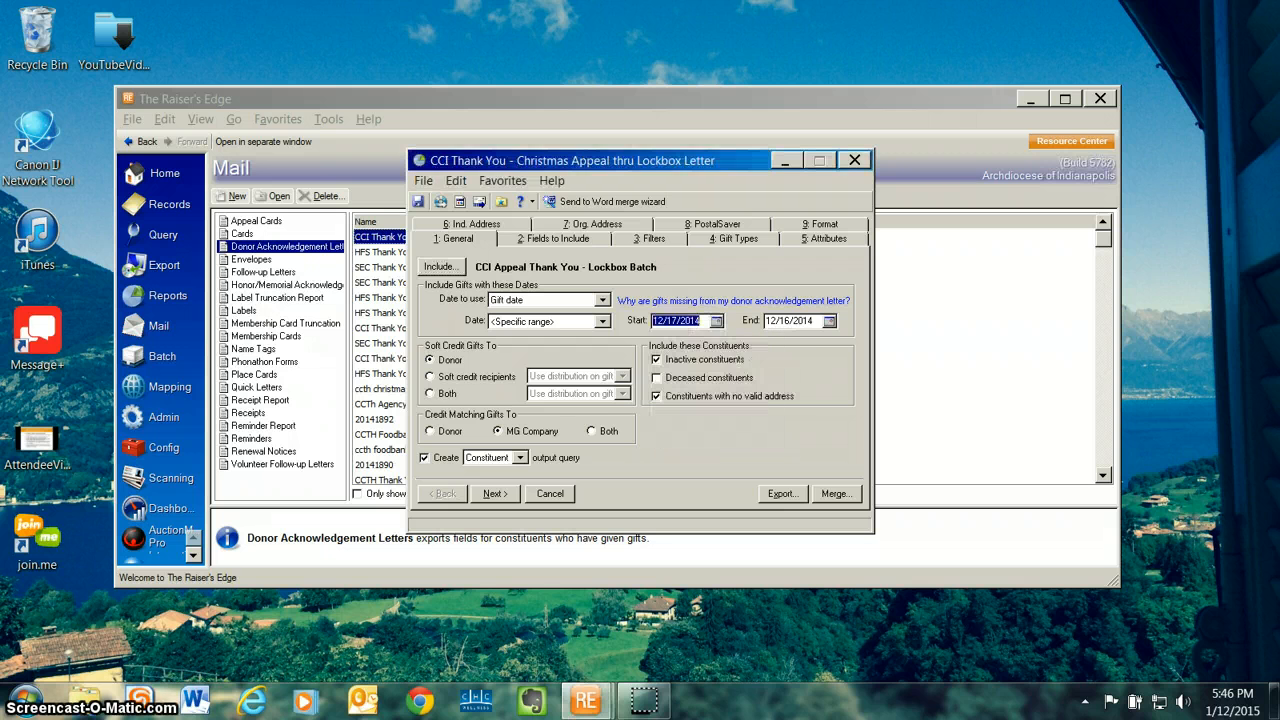
{"action": "left_click", "coordinate": [829, 321]}
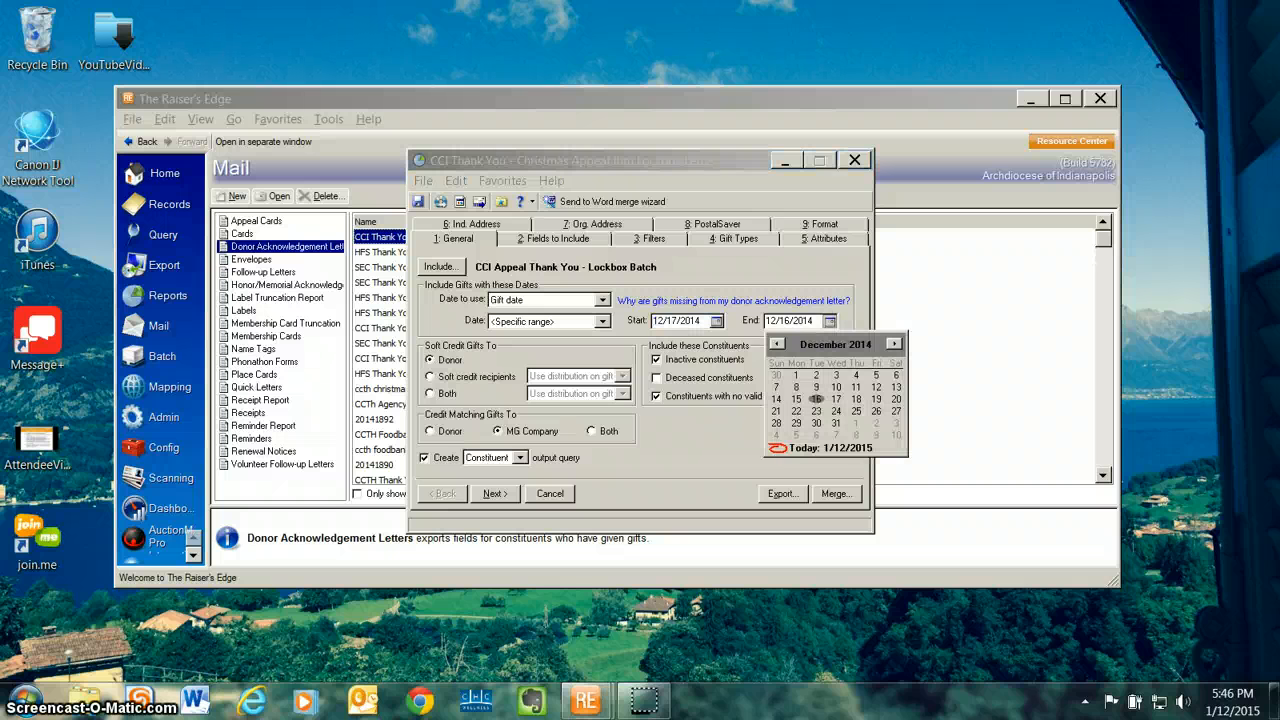
{"action": "left_click", "coordinate": [836, 399]}
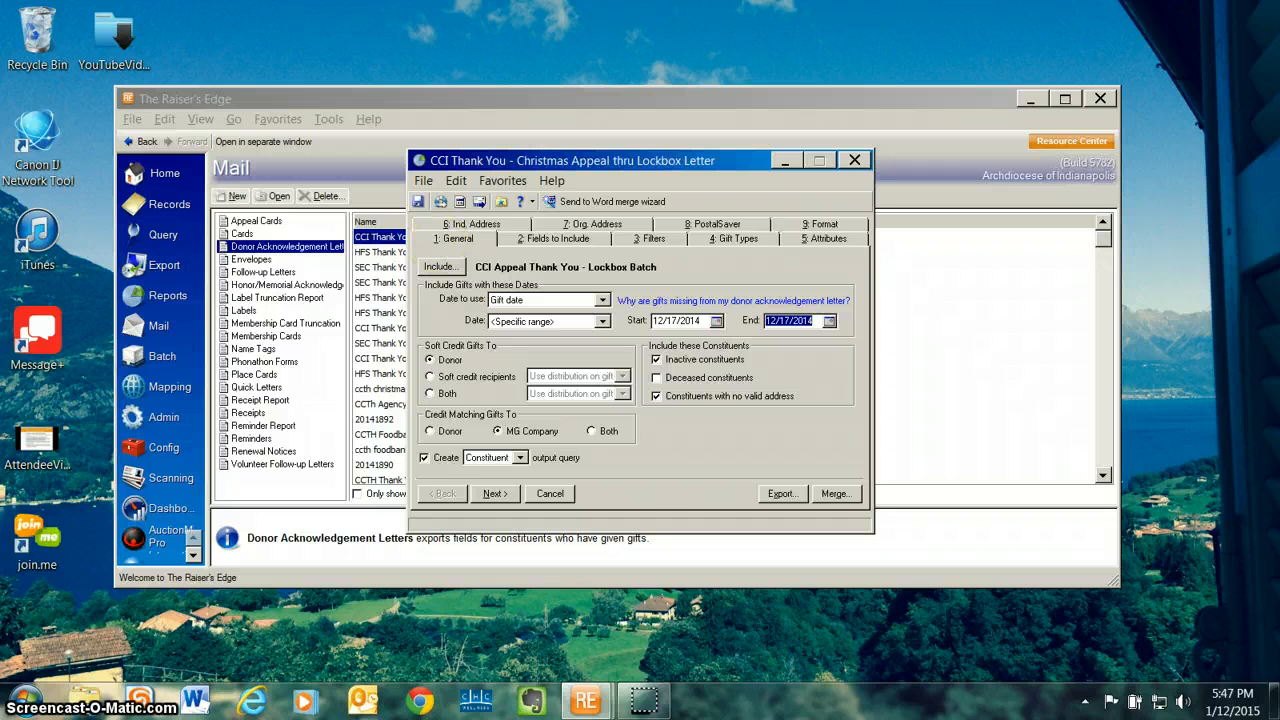
Step: Set the exported Addressee field to come from the individual, using the Primary Addressee
{"action": "left_click", "coordinate": [554, 239]}
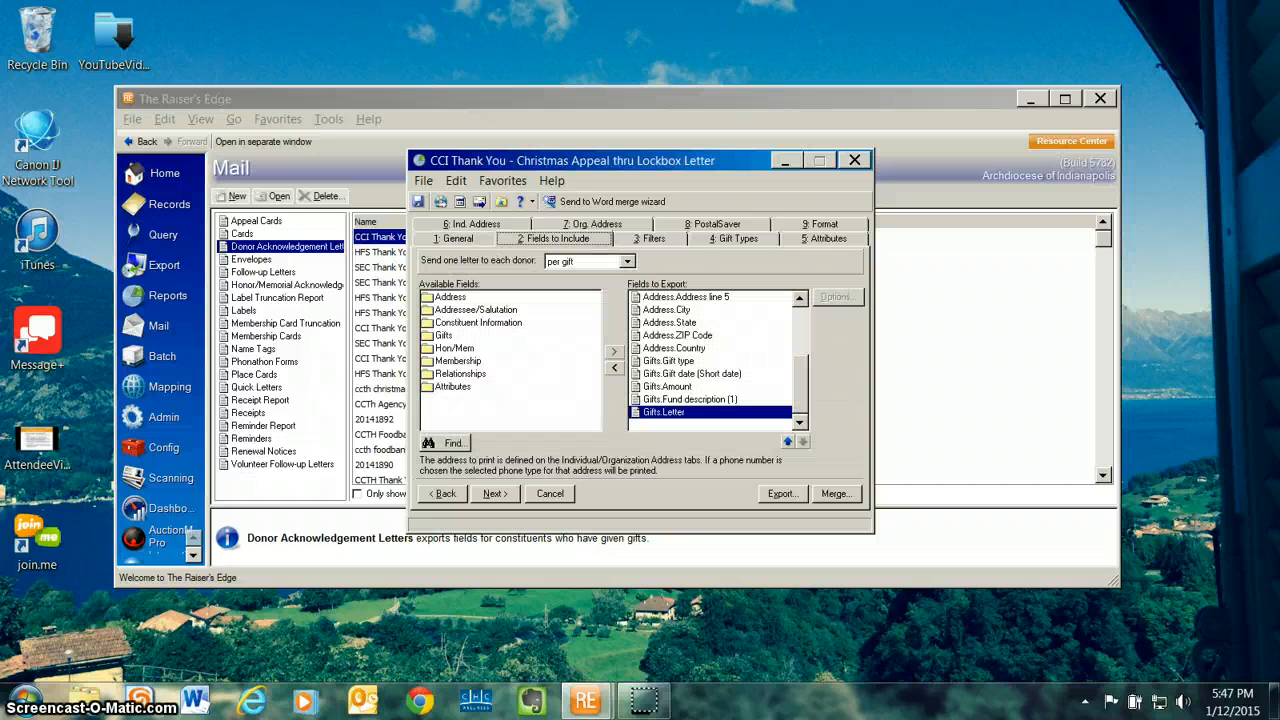
{"action": "left_click_drag", "start_coordinate": [800, 385], "coordinate": [800, 335]}
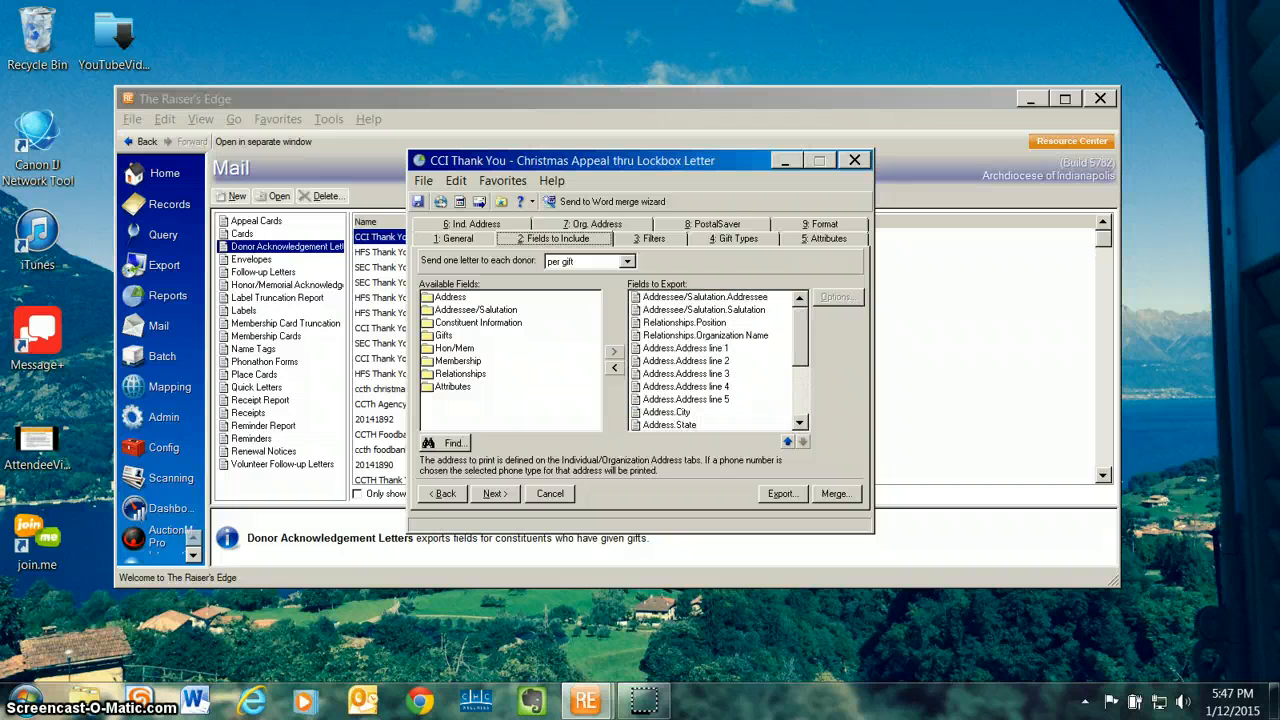
{"action": "left_click", "coordinate": [705, 297]}
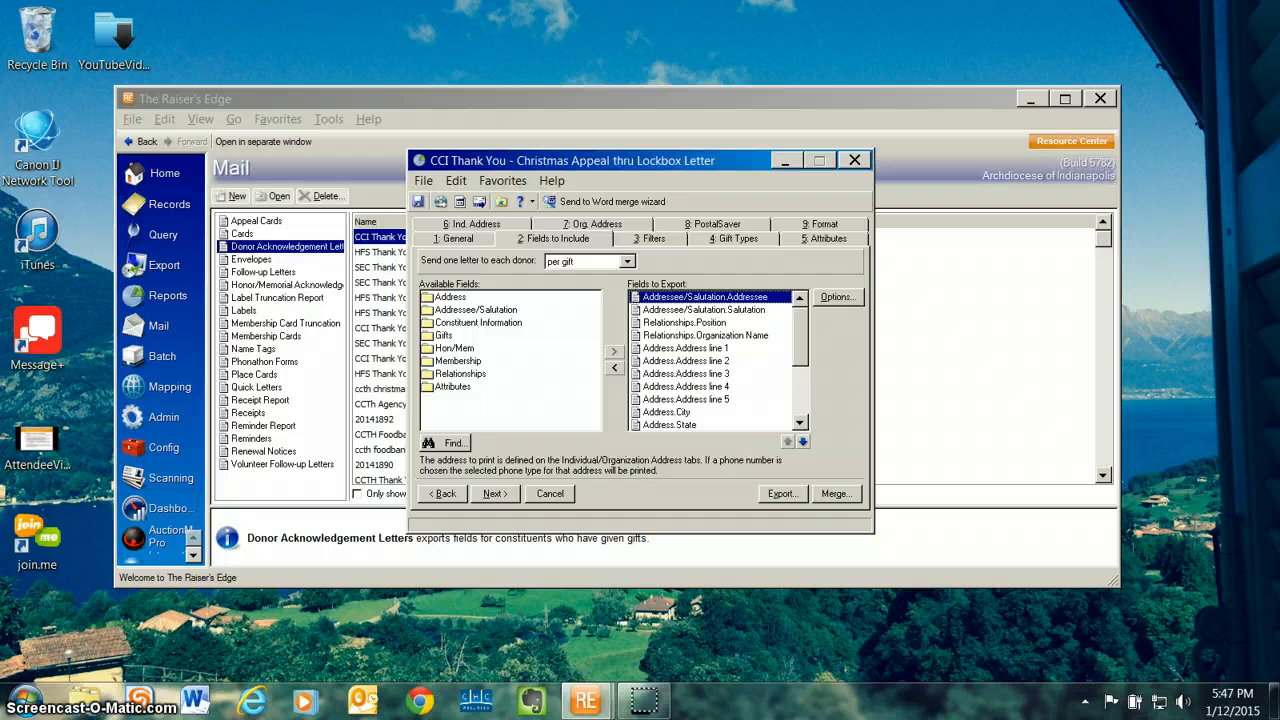
{"action": "left_click", "coordinate": [837, 297]}
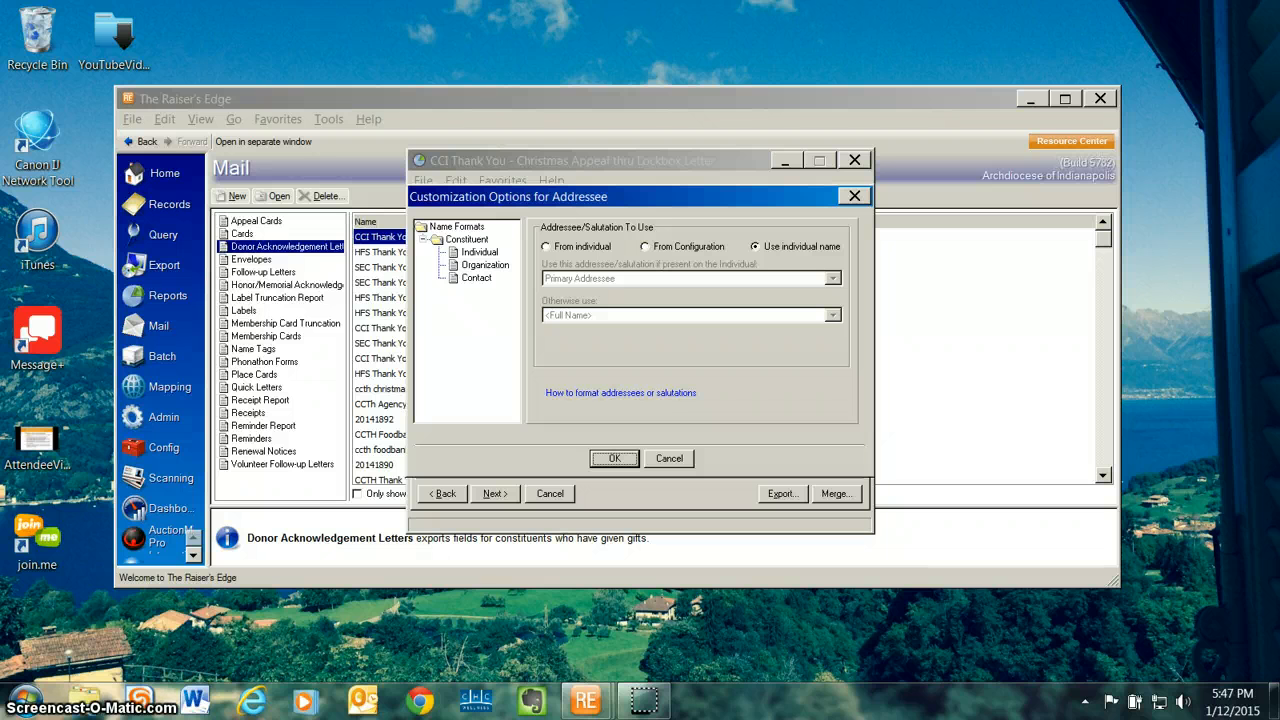
{"action": "left_click", "coordinate": [546, 247]}
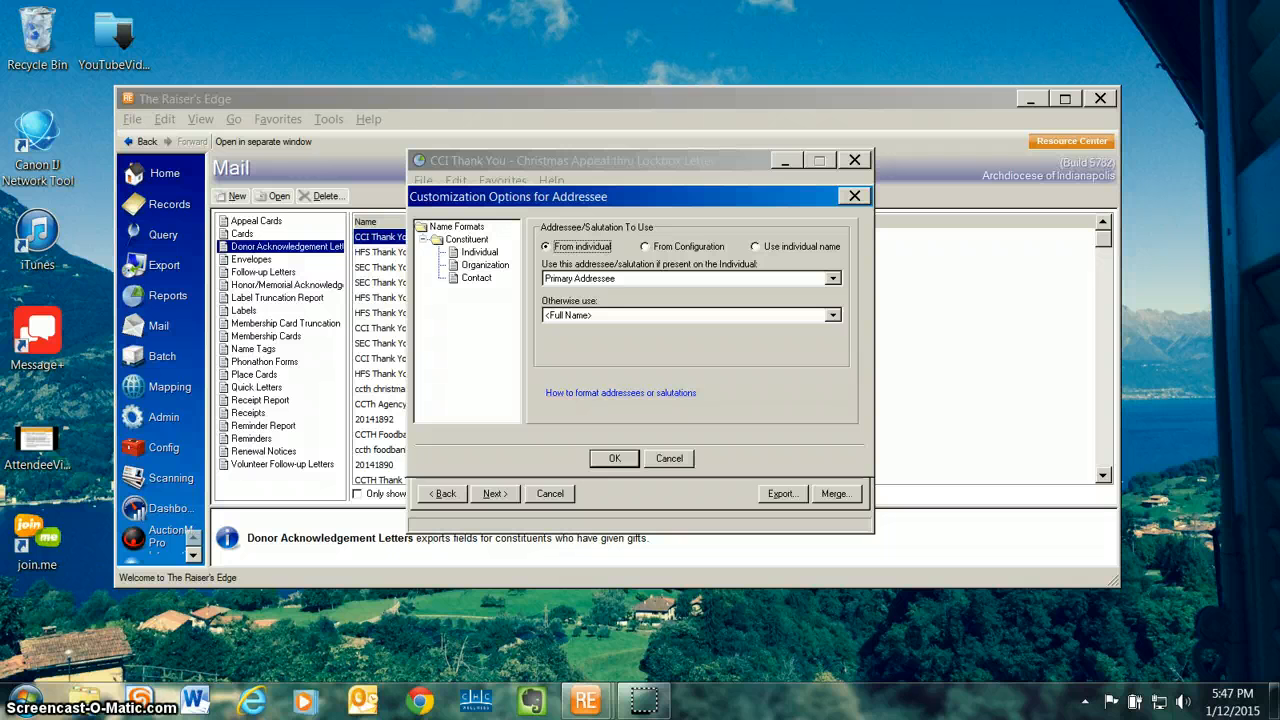
{"action": "left_click", "coordinate": [614, 458]}
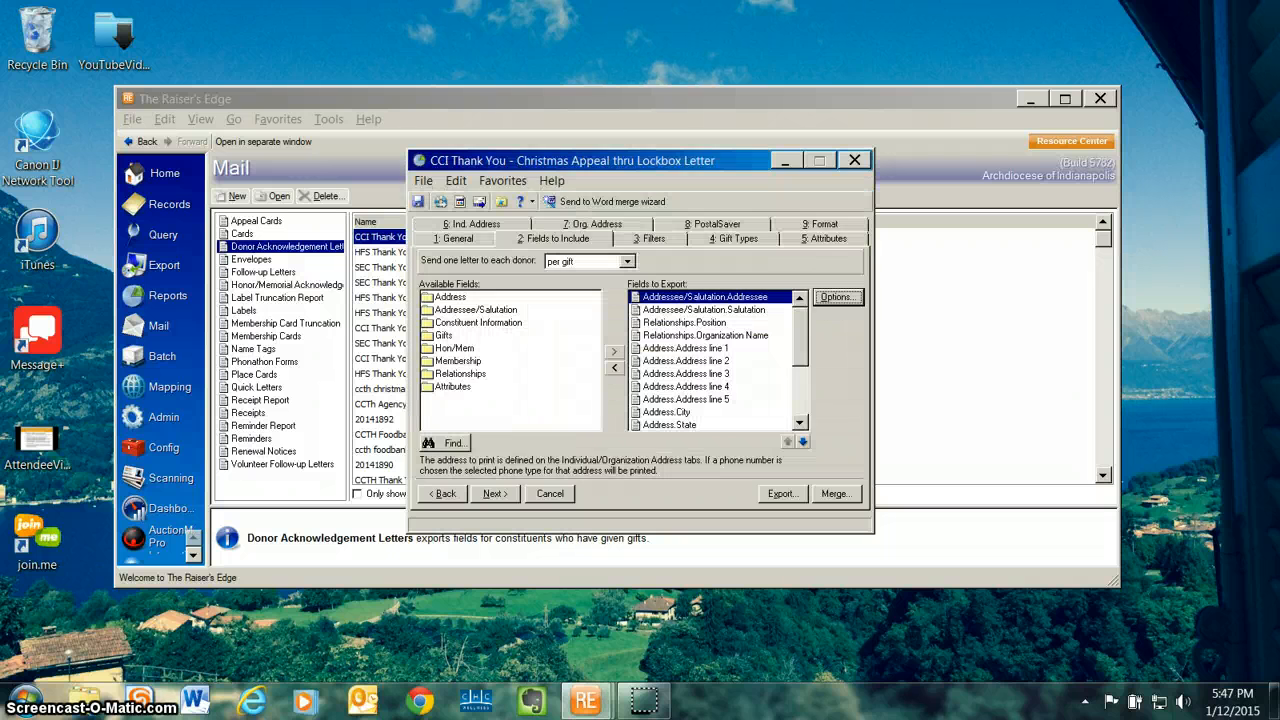
Step: Check the name format options of the exported Salutation field and review the mailing's filters
{"action": "left_click", "coordinate": [716, 309]}
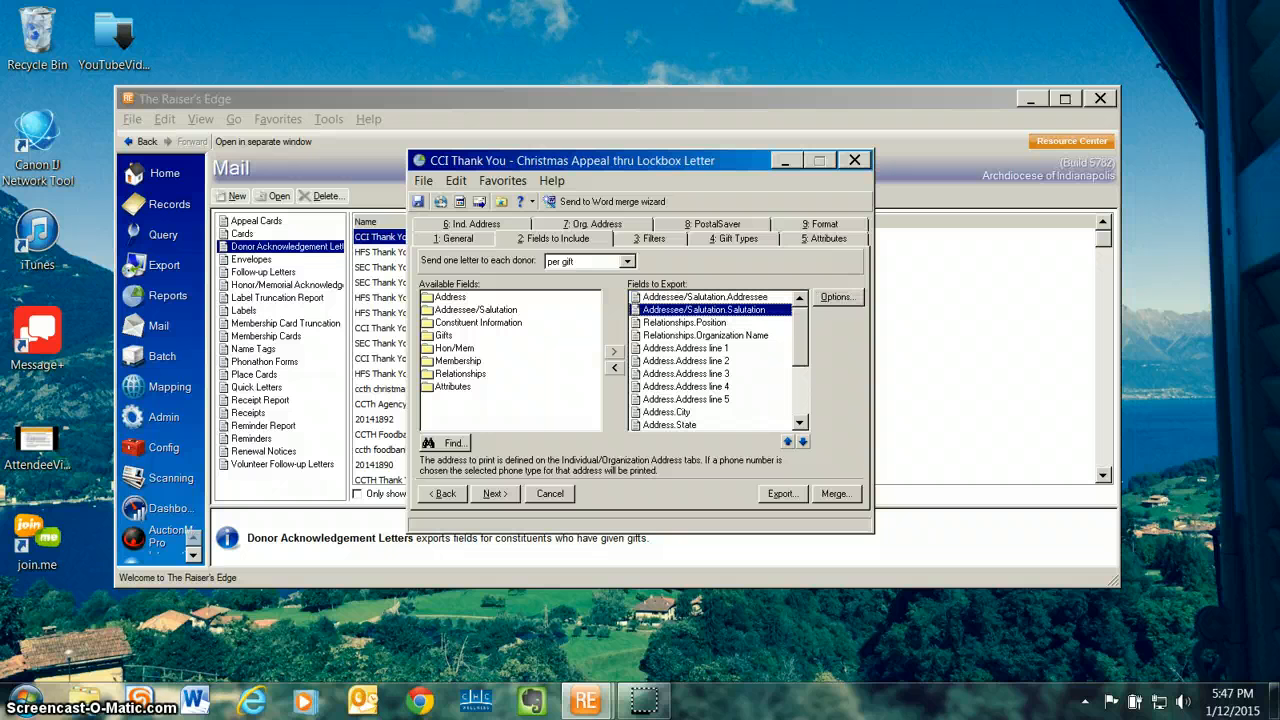
{"action": "left_click", "coordinate": [818, 297]}
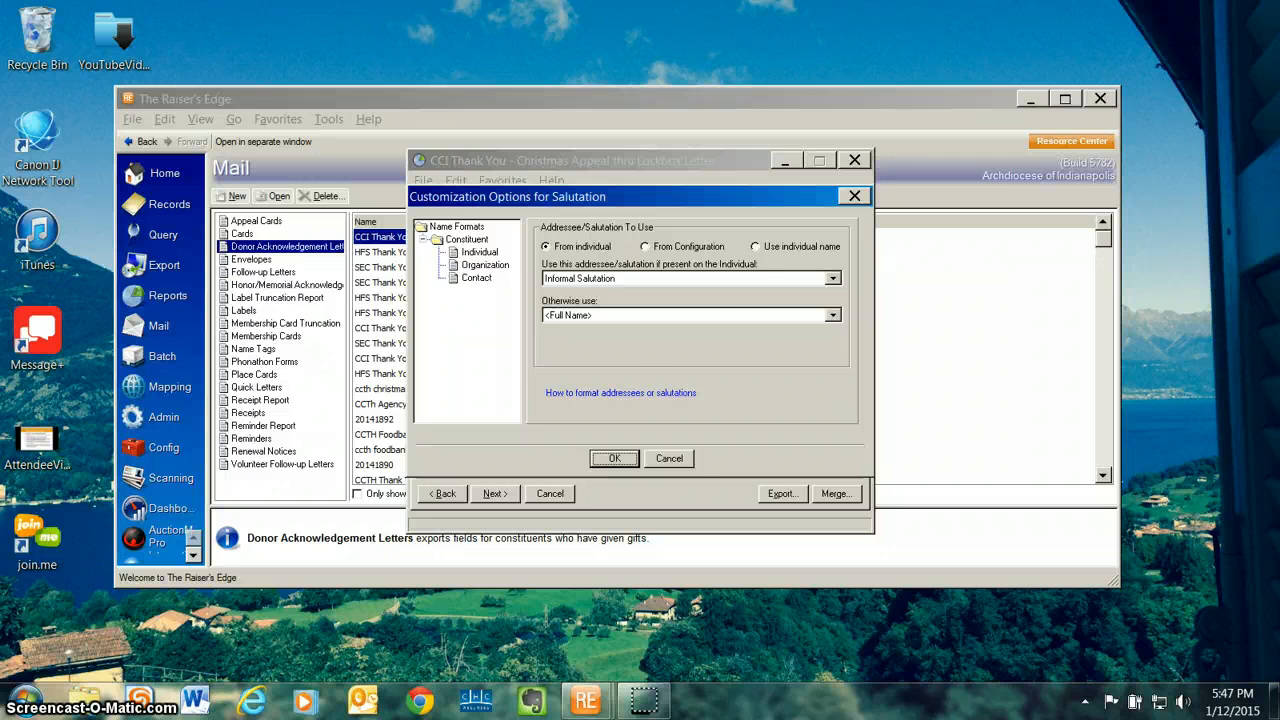
{"action": "left_click", "coordinate": [614, 458]}
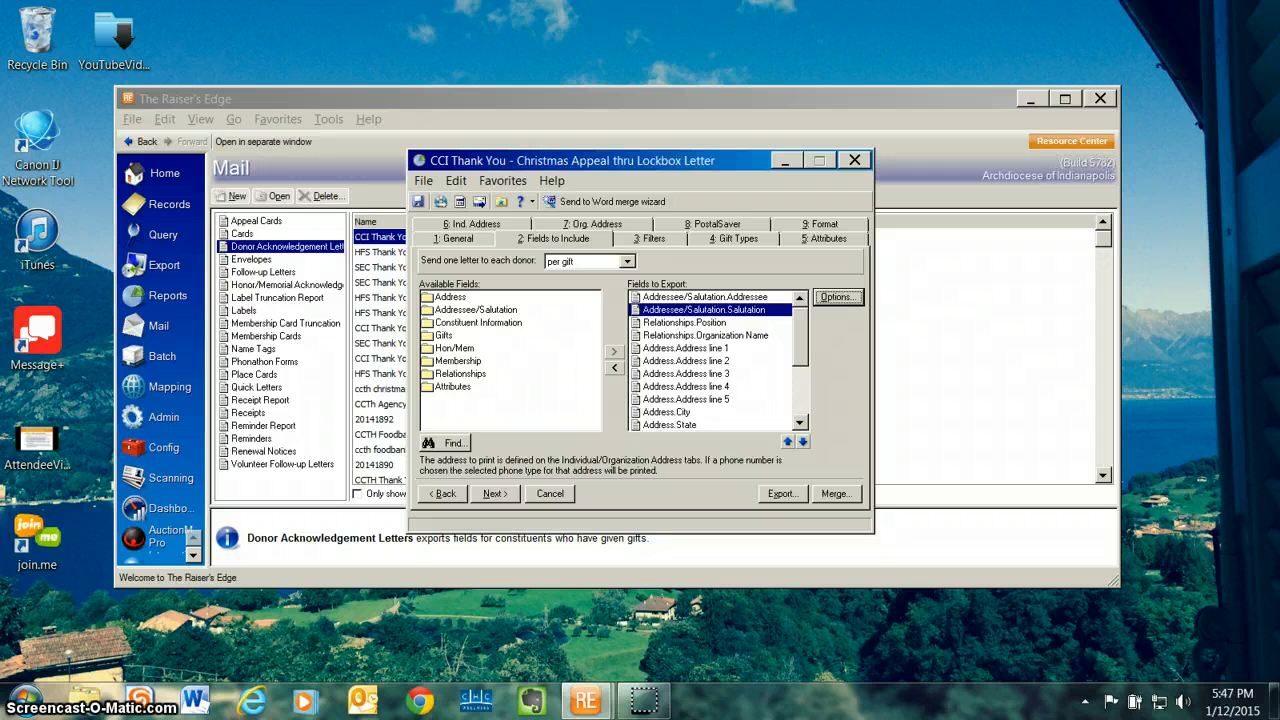
{"action": "left_click", "coordinate": [650, 239]}
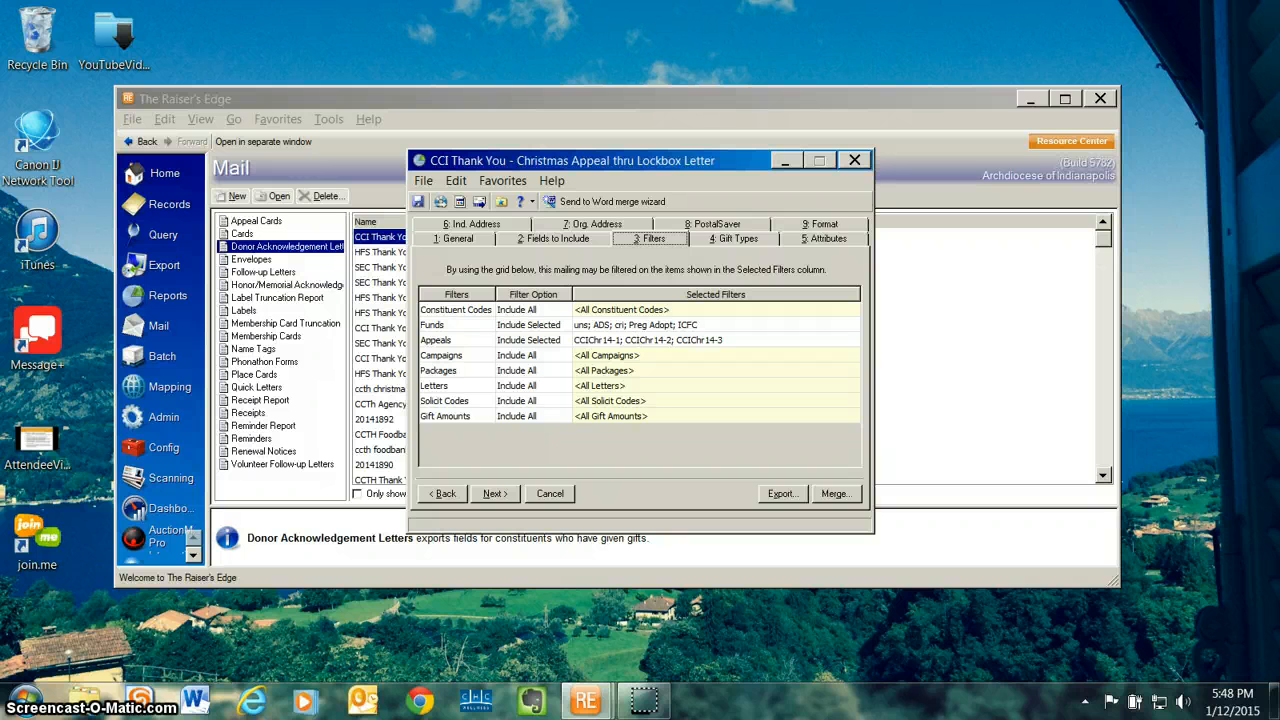
{"action": "left_click", "coordinate": [554, 239]}
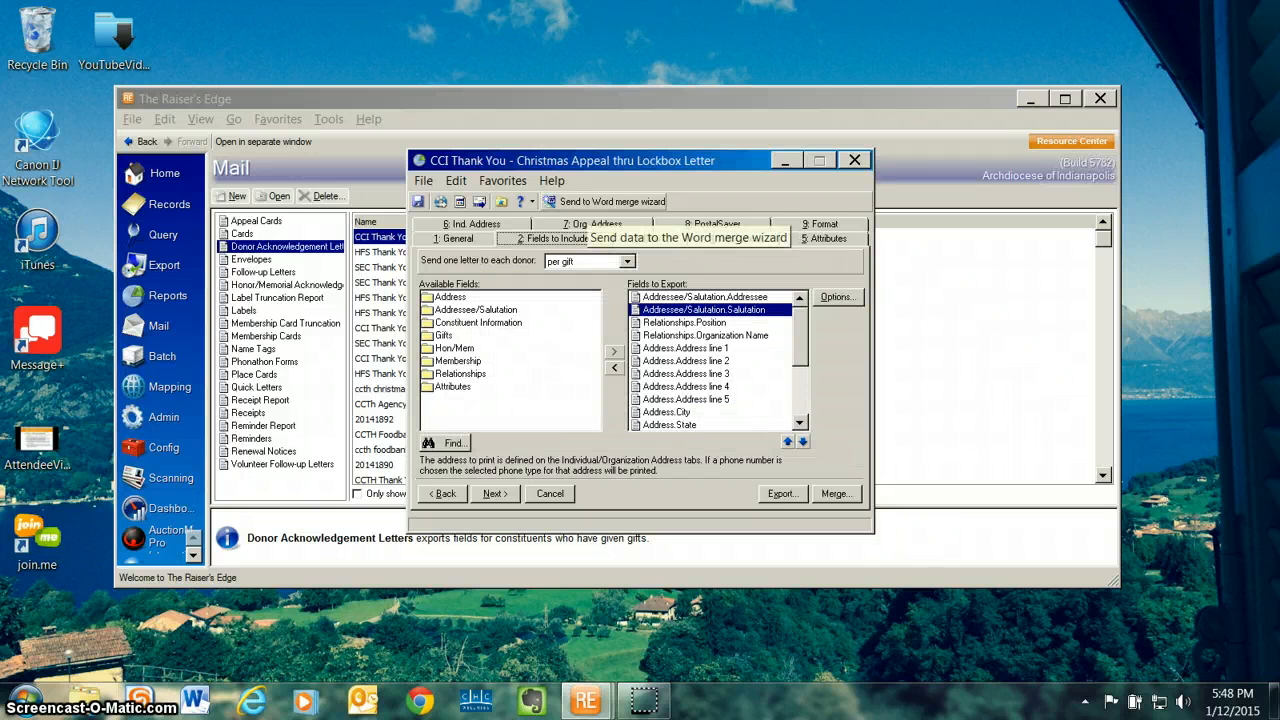
Step: Export the mailing's data through the Word merge wizard, saving its static query and marking the gifts Acknowledged, with a simple one-document merge
{"action": "left_click", "coordinate": [600, 201]}
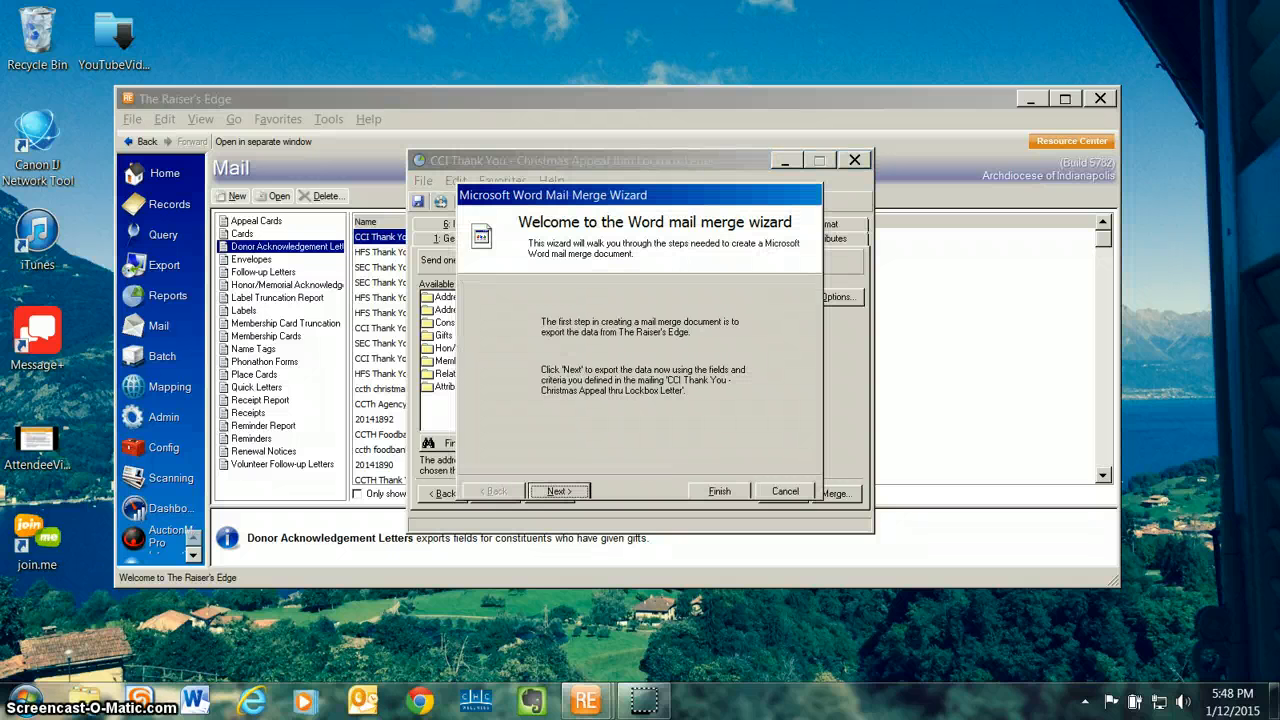
{"action": "left_click", "coordinate": [559, 491]}
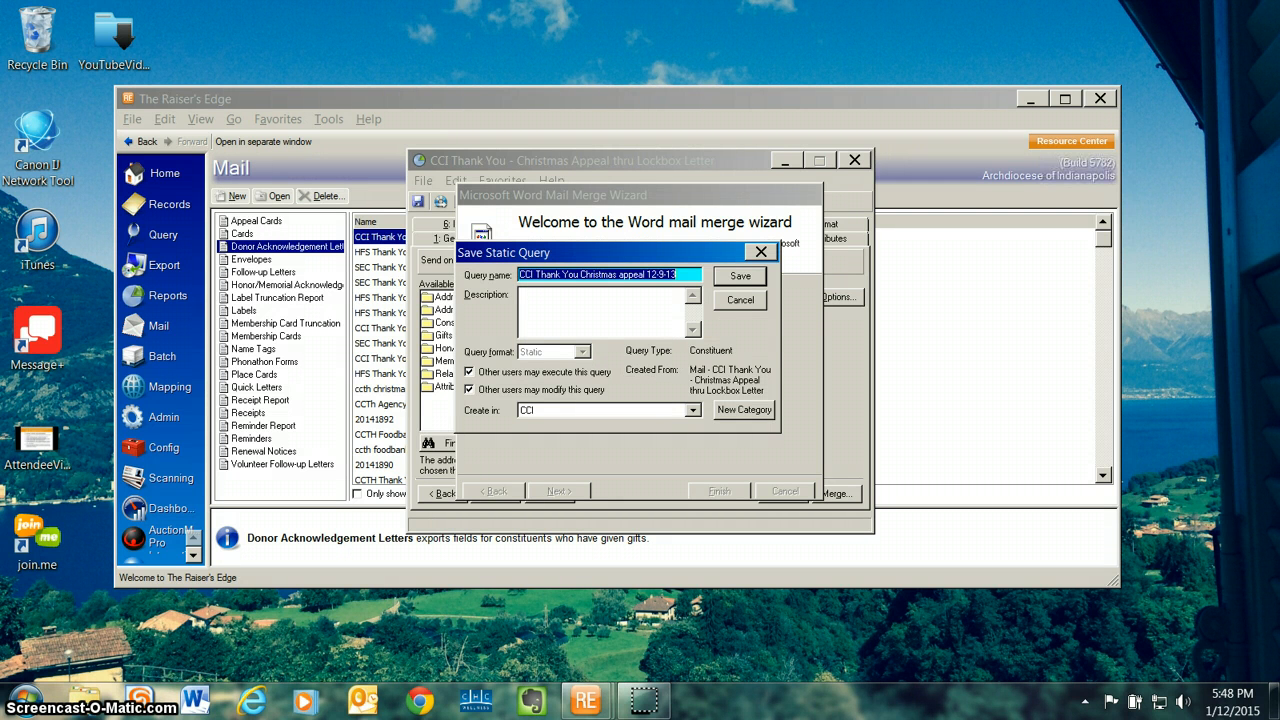
{"action": "key", "text": "Return"}
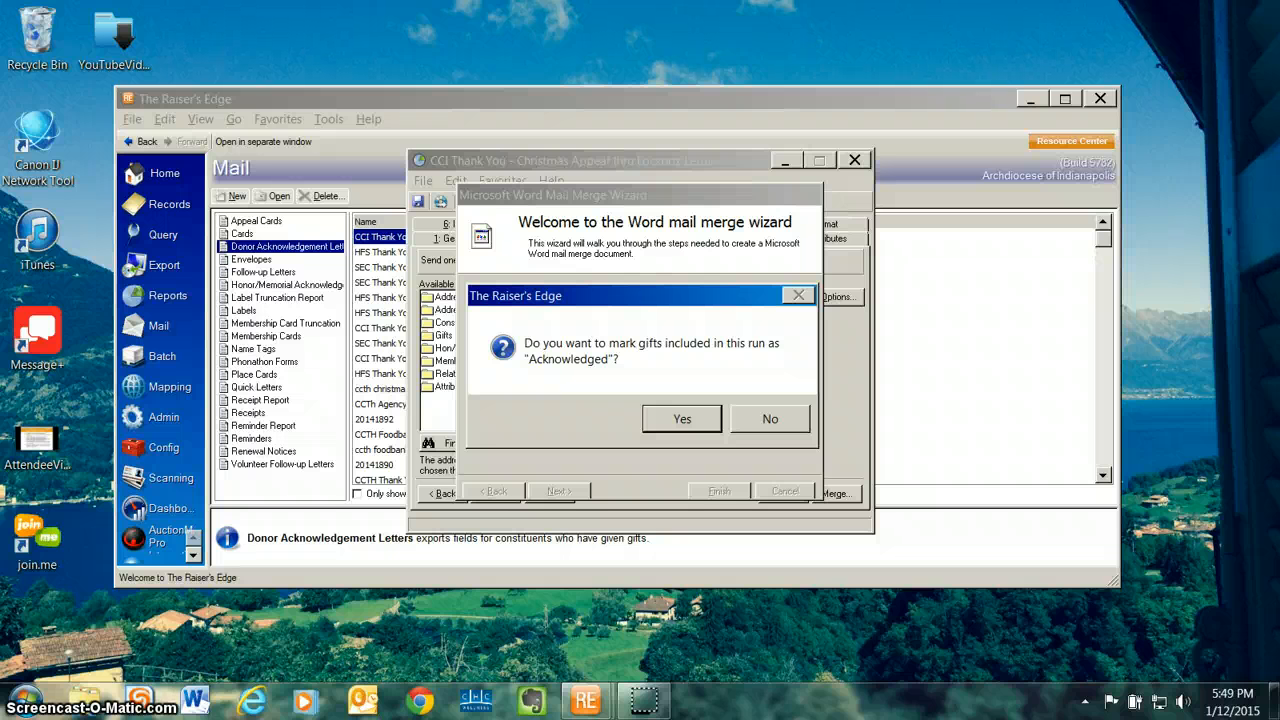
{"action": "key", "text": "Return"}
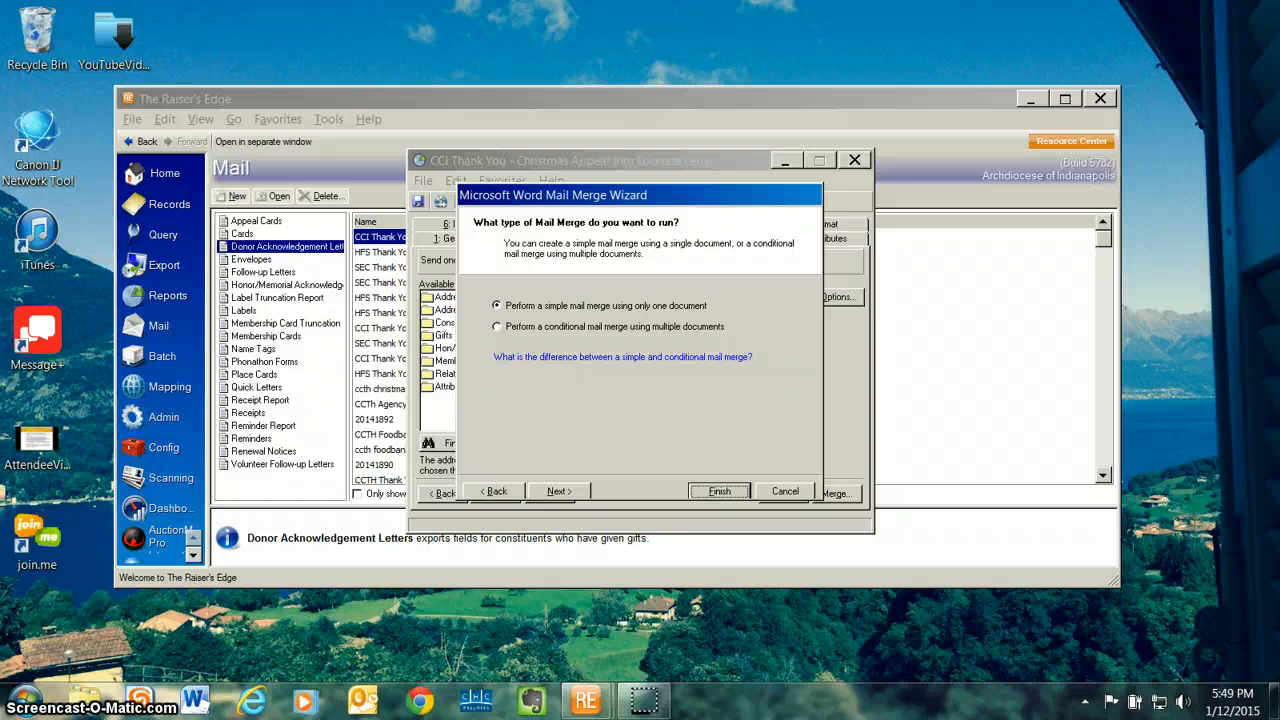
{"action": "left_click", "coordinate": [559, 491]}
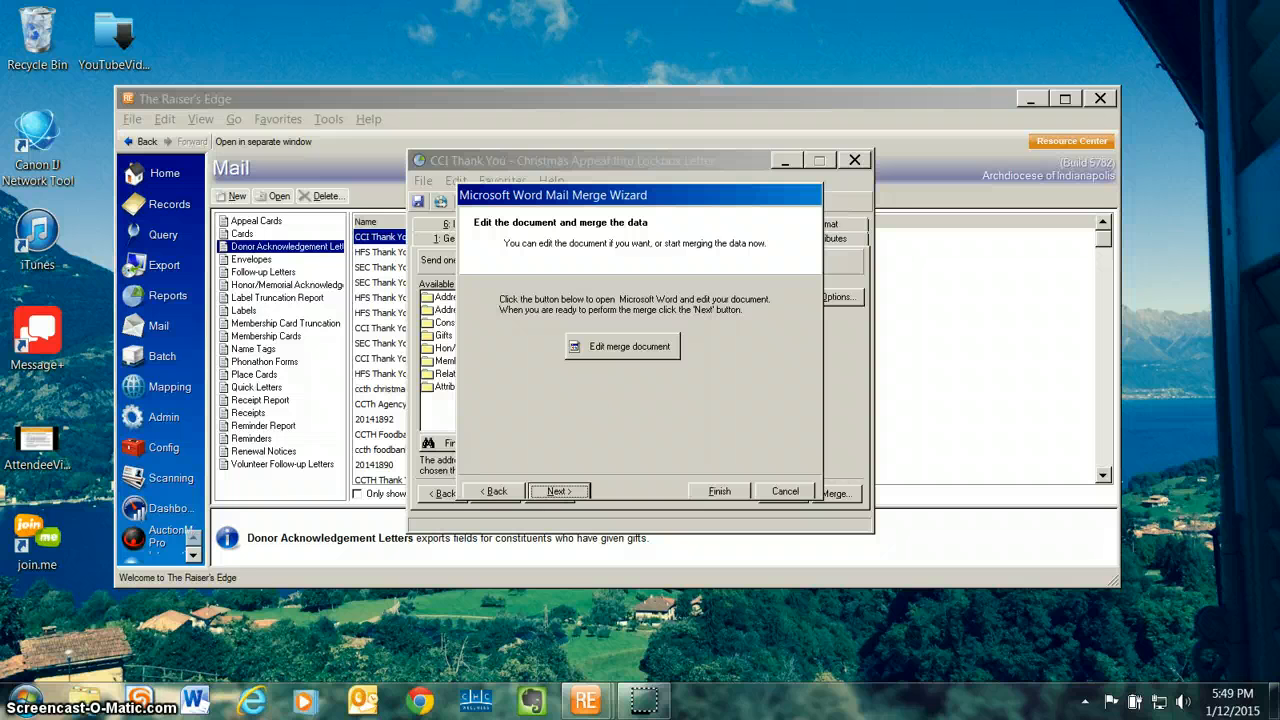
Step: Open the merge document in Word and review the thank-you letter and the Raiser's Edge fields available for insertion
{"action": "left_click", "coordinate": [622, 347]}
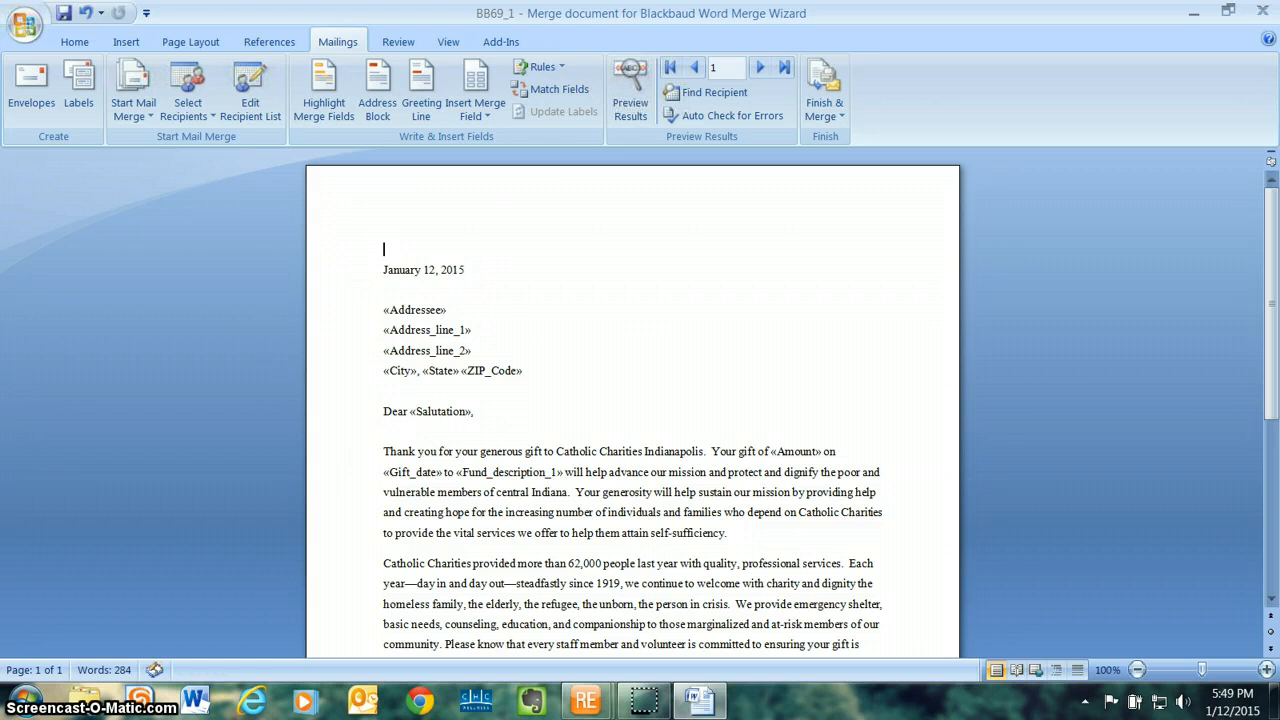
{"action": "scroll", "coordinate": [632, 400], "scroll_direction": "down", "scroll_amount": 6}
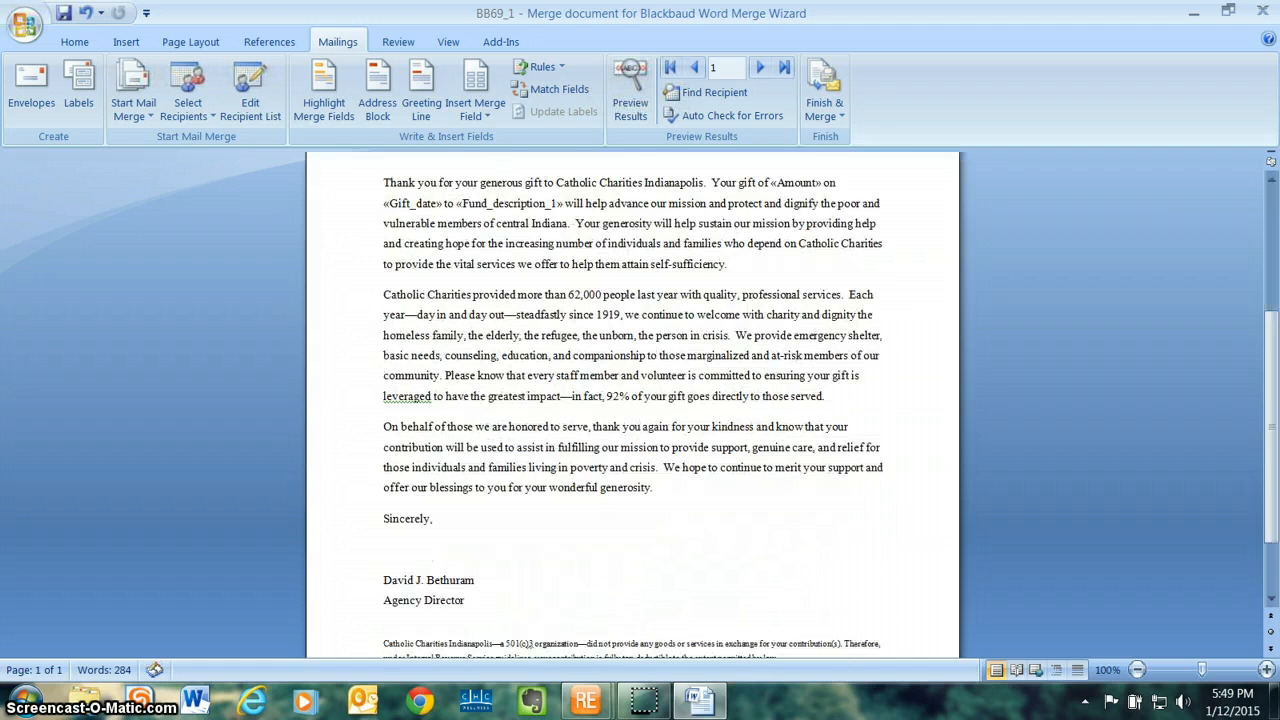
{"action": "scroll", "coordinate": [632, 400], "scroll_direction": "up", "scroll_amount": 5}
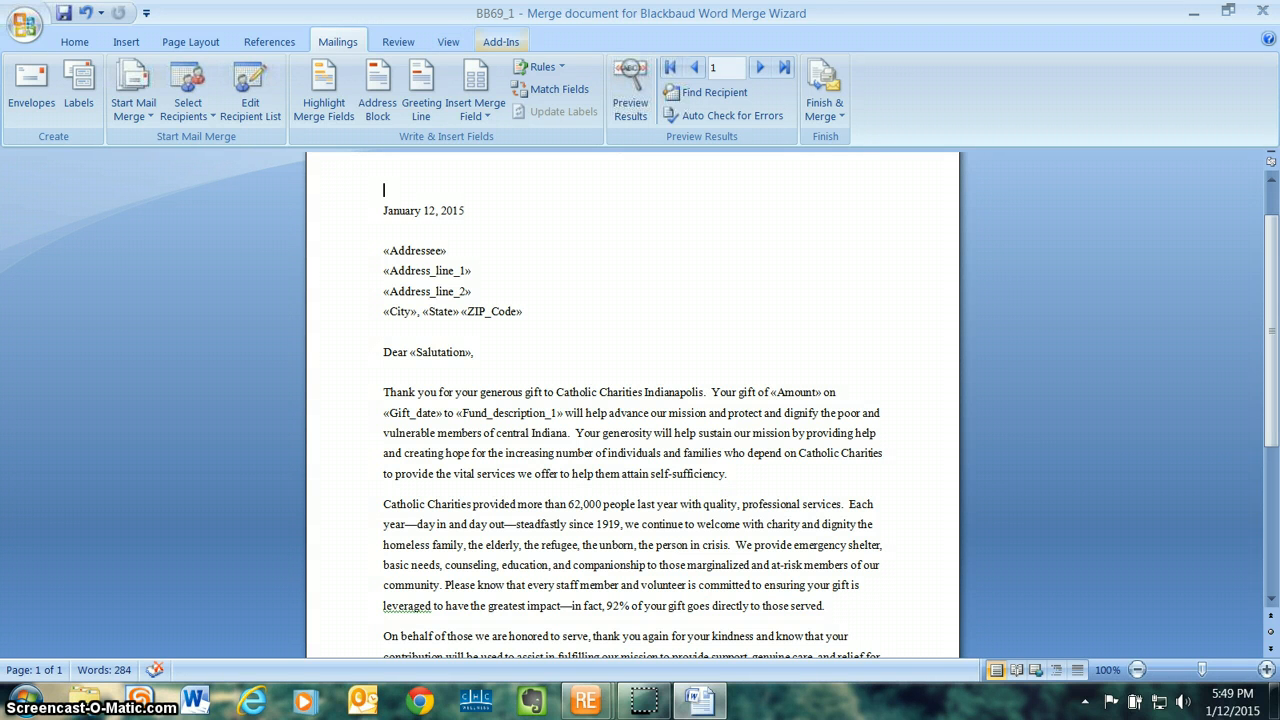
{"action": "left_click", "coordinate": [501, 41]}
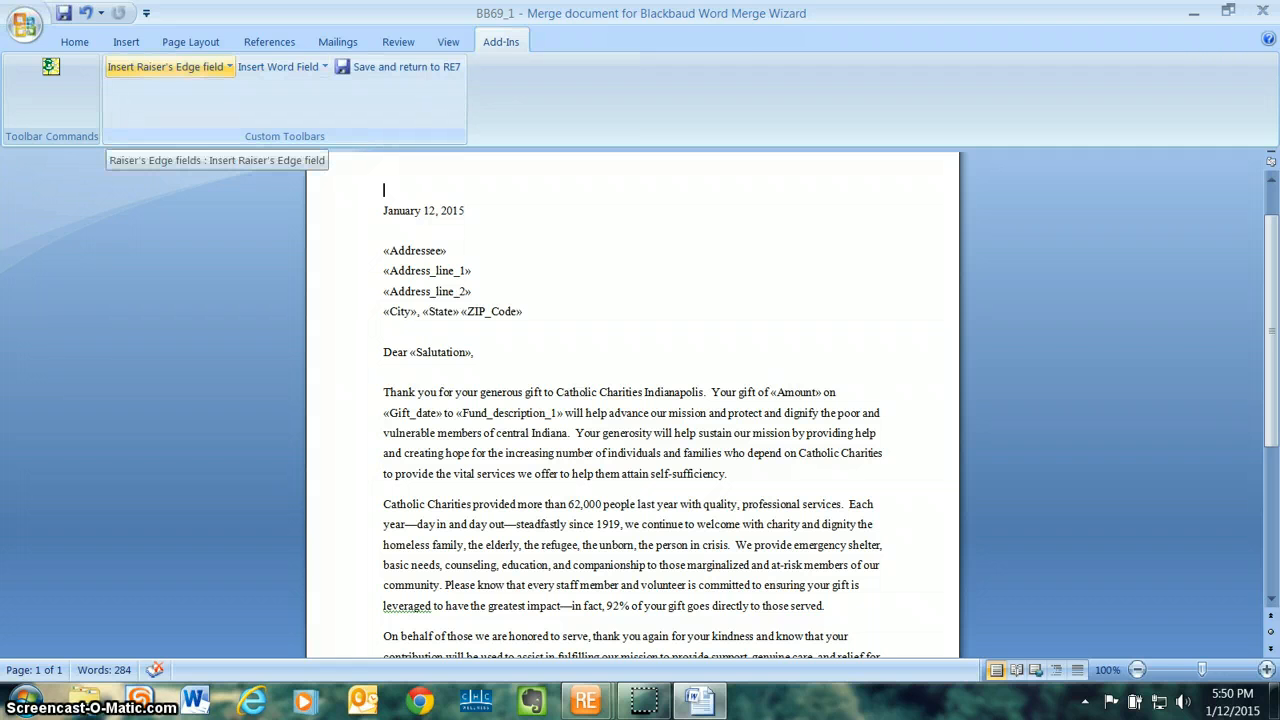
{"action": "left_click", "coordinate": [165, 66]}
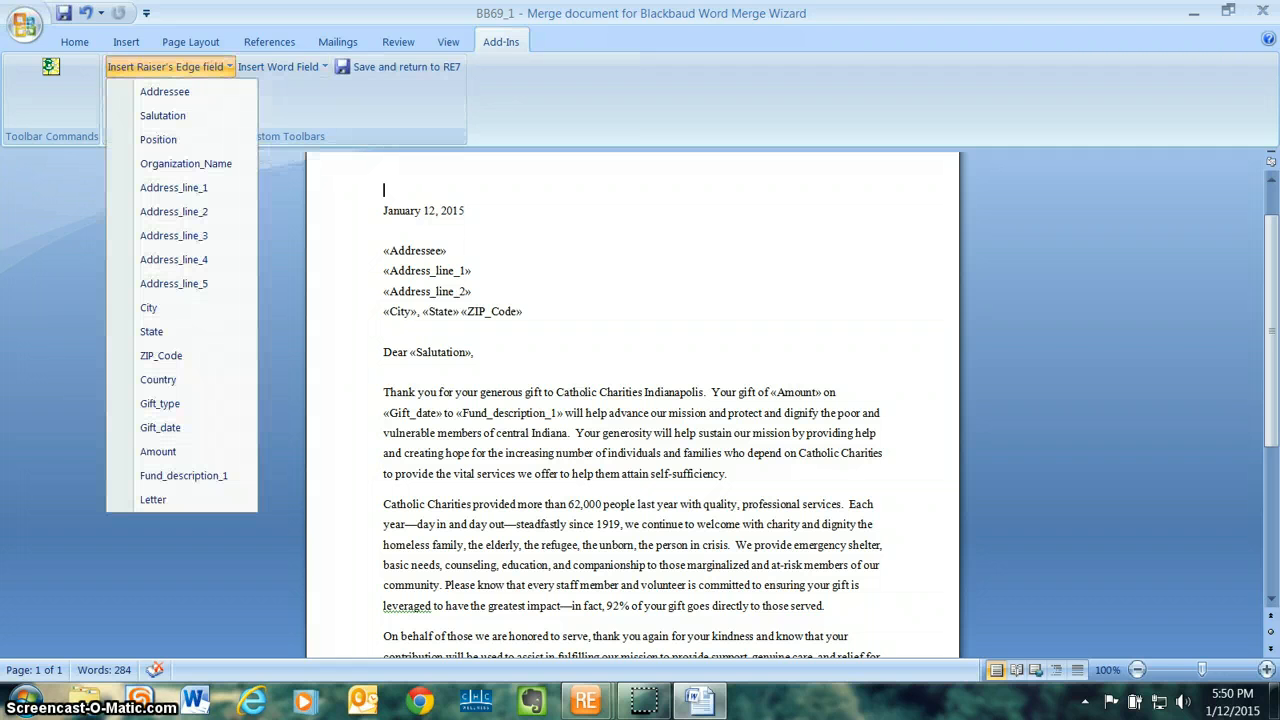
{"action": "left_click", "coordinate": [168, 67]}
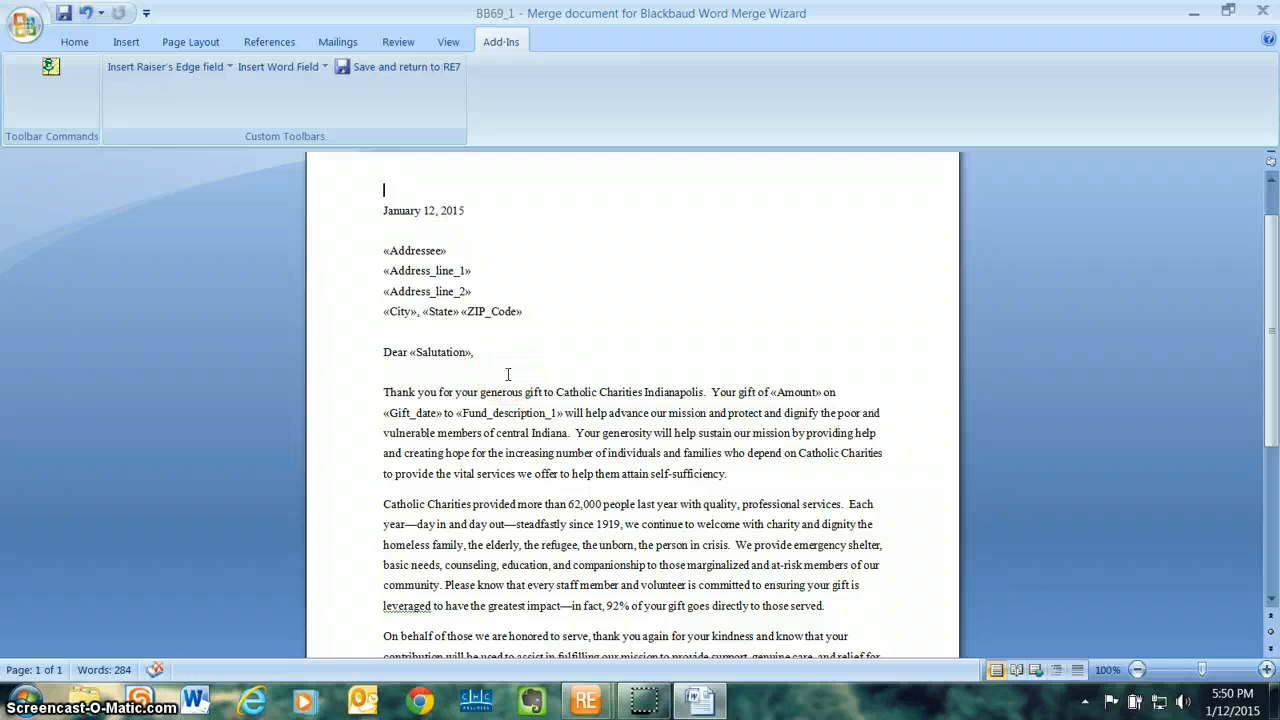
Step: Save the merge document, return to The Raiser's Edge, and advance the wizard to choosing the merged document's file name
{"action": "left_click", "coordinate": [367, 67]}
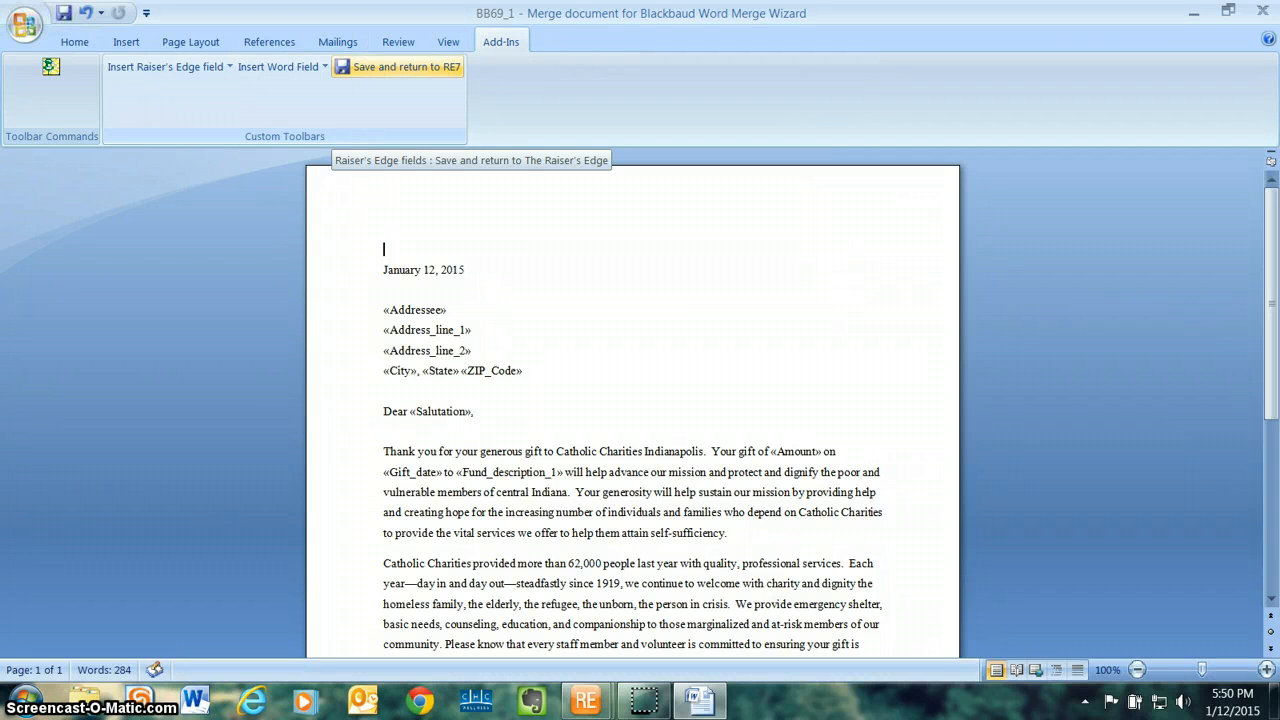
{"action": "left_click", "coordinate": [398, 66]}
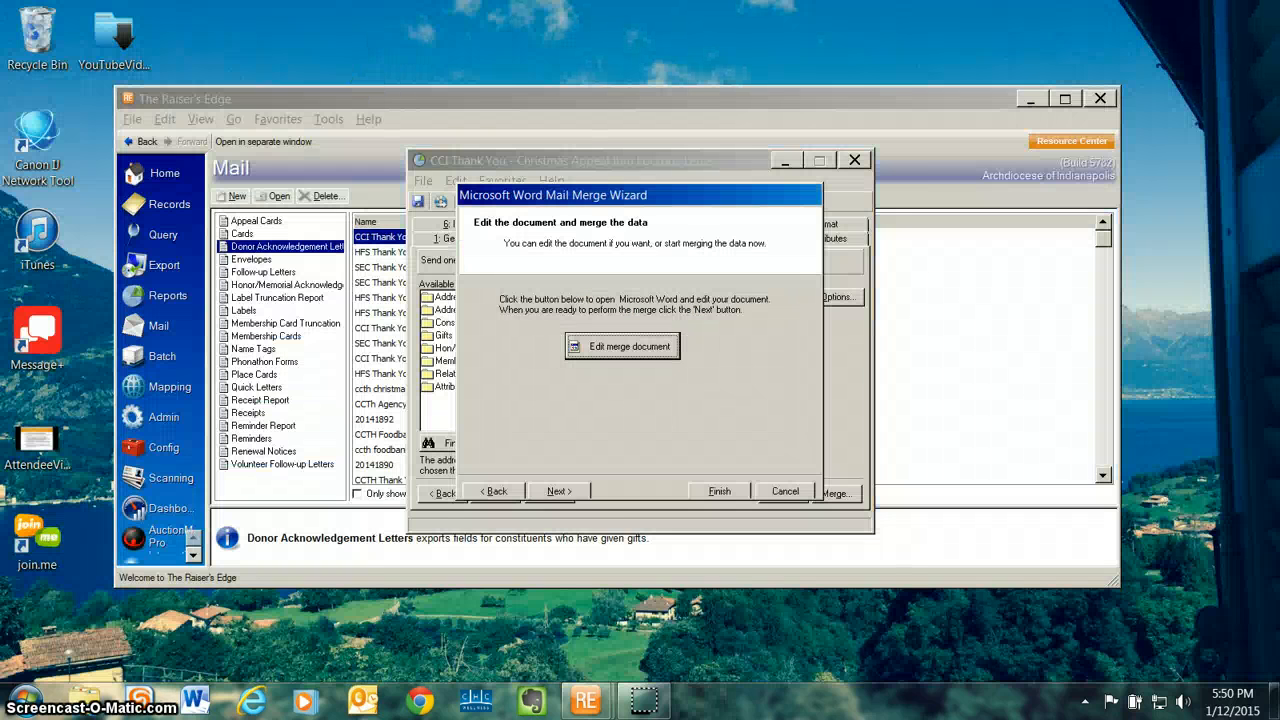
{"action": "left_click", "coordinate": [559, 491]}
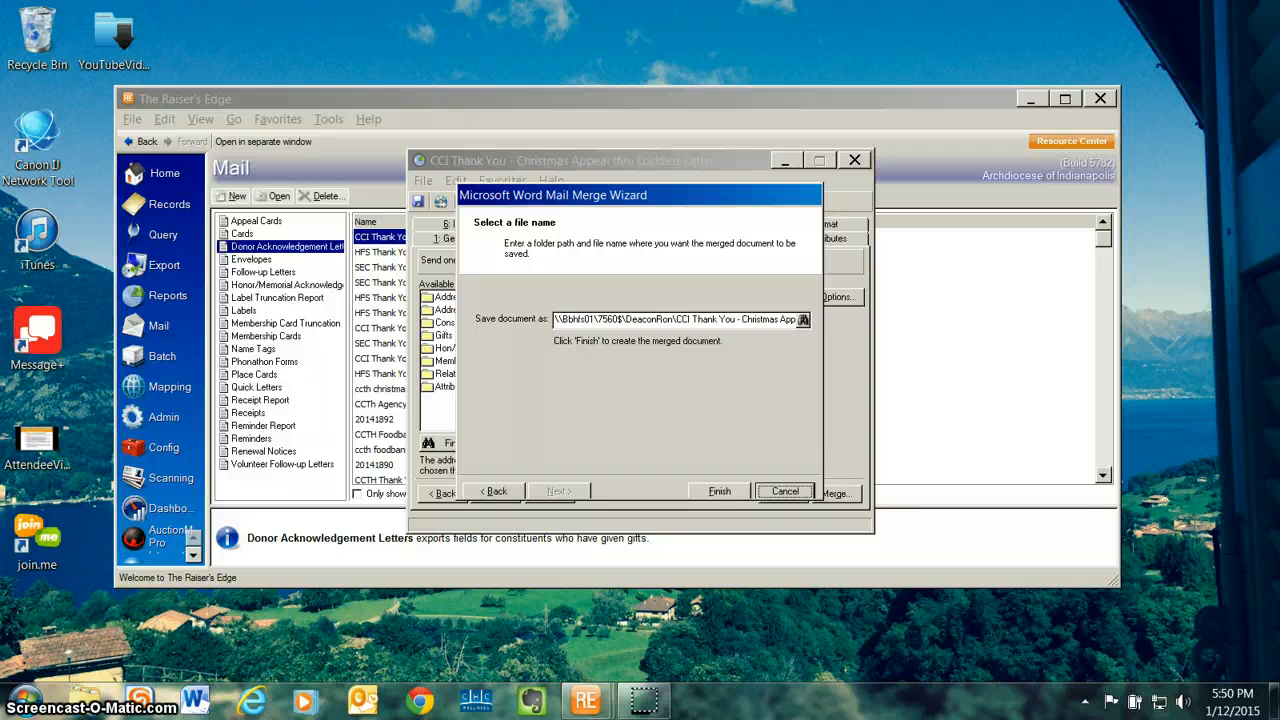
Step: Browse for the merged document's save location and name the file CCIChr14121714L as a Word Document
{"action": "left_click", "coordinate": [802, 319]}
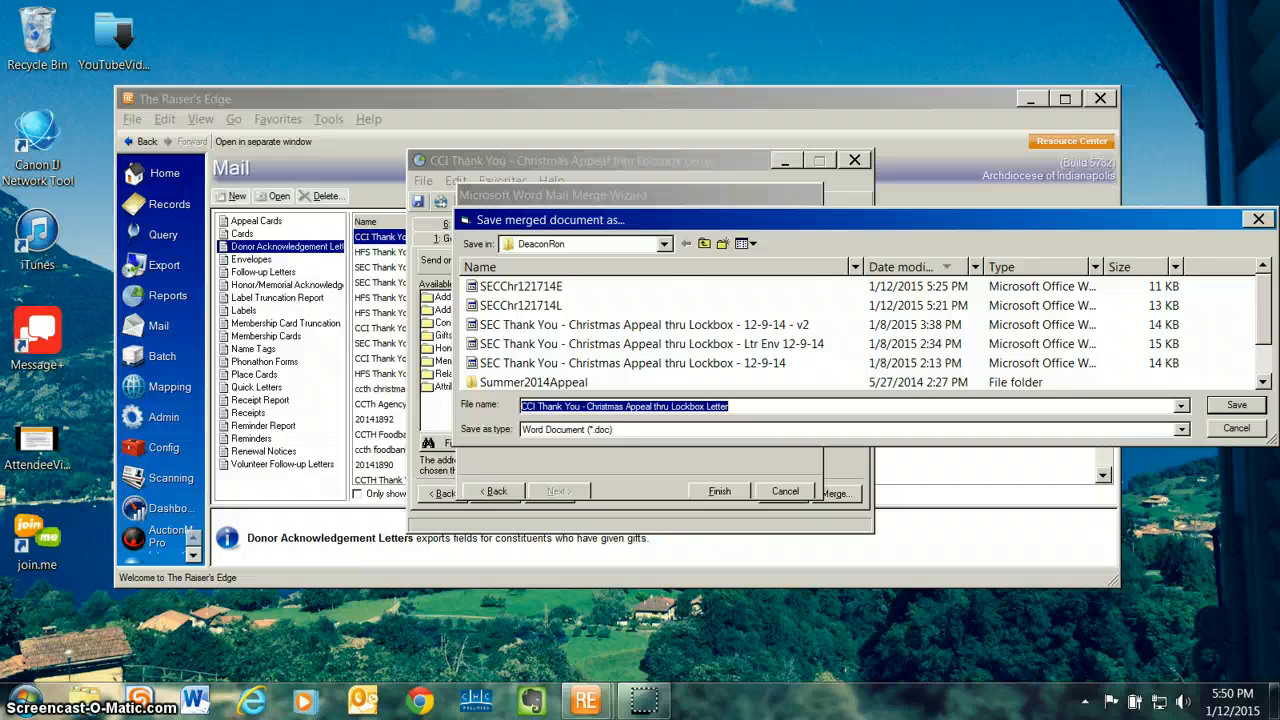
{"action": "type", "text": "CCI"}
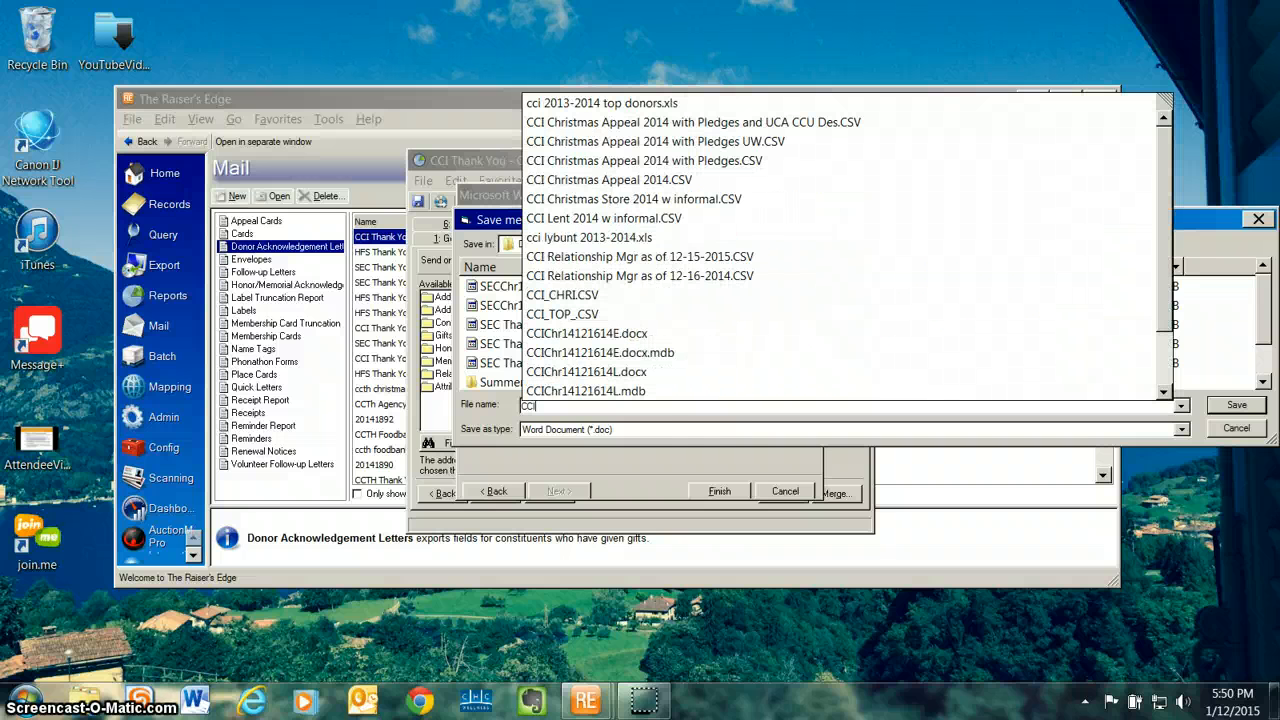
{"action": "type", "text": "Chr"}
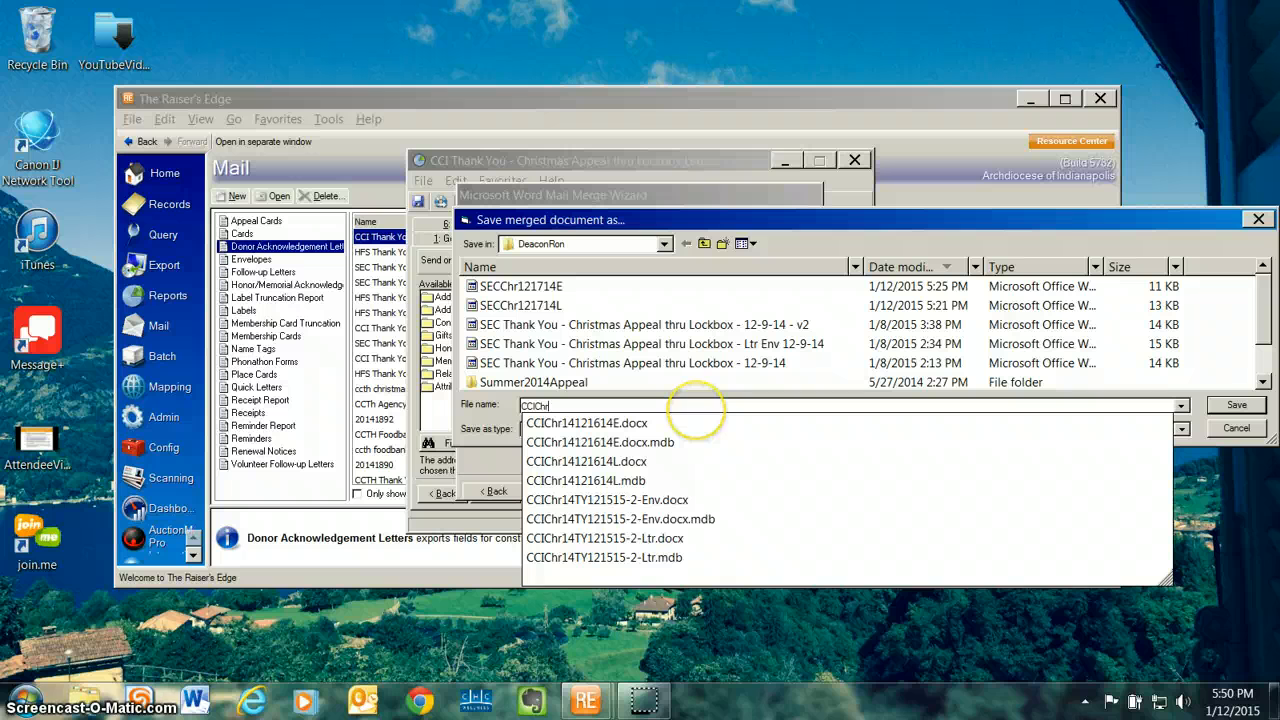
{"action": "type", "text": "14"}
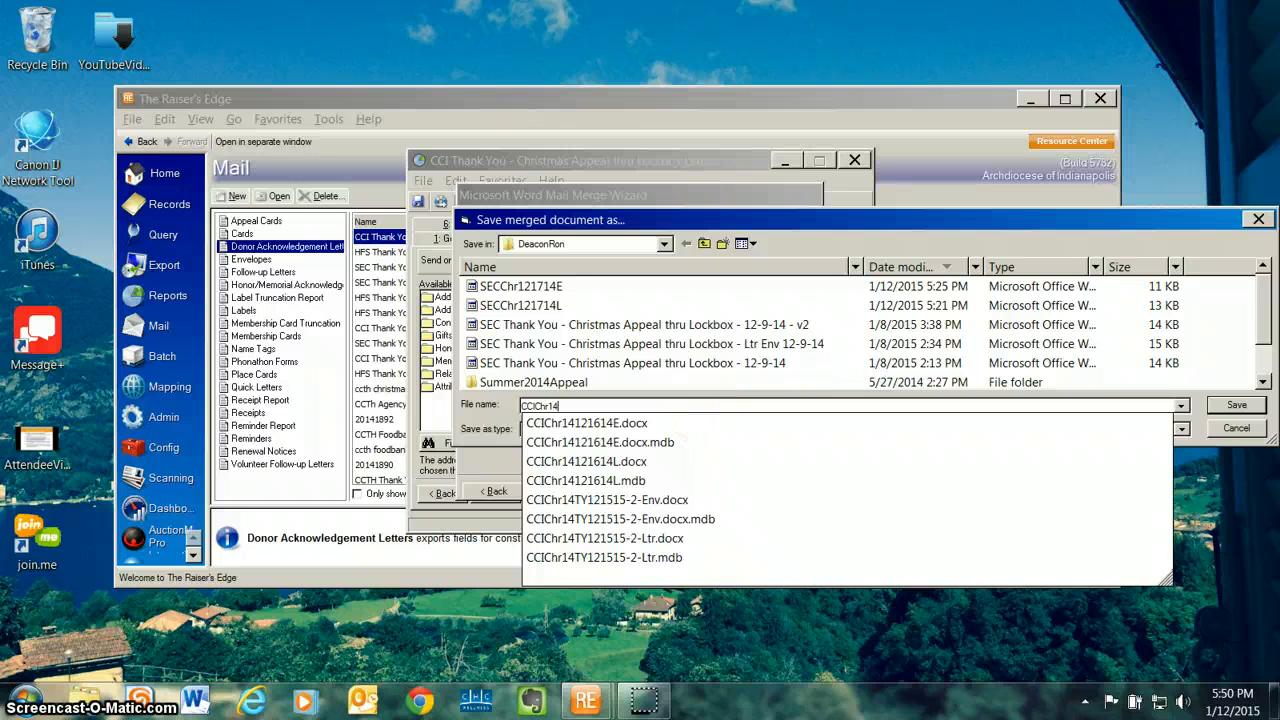
{"action": "type", "text": "12"}
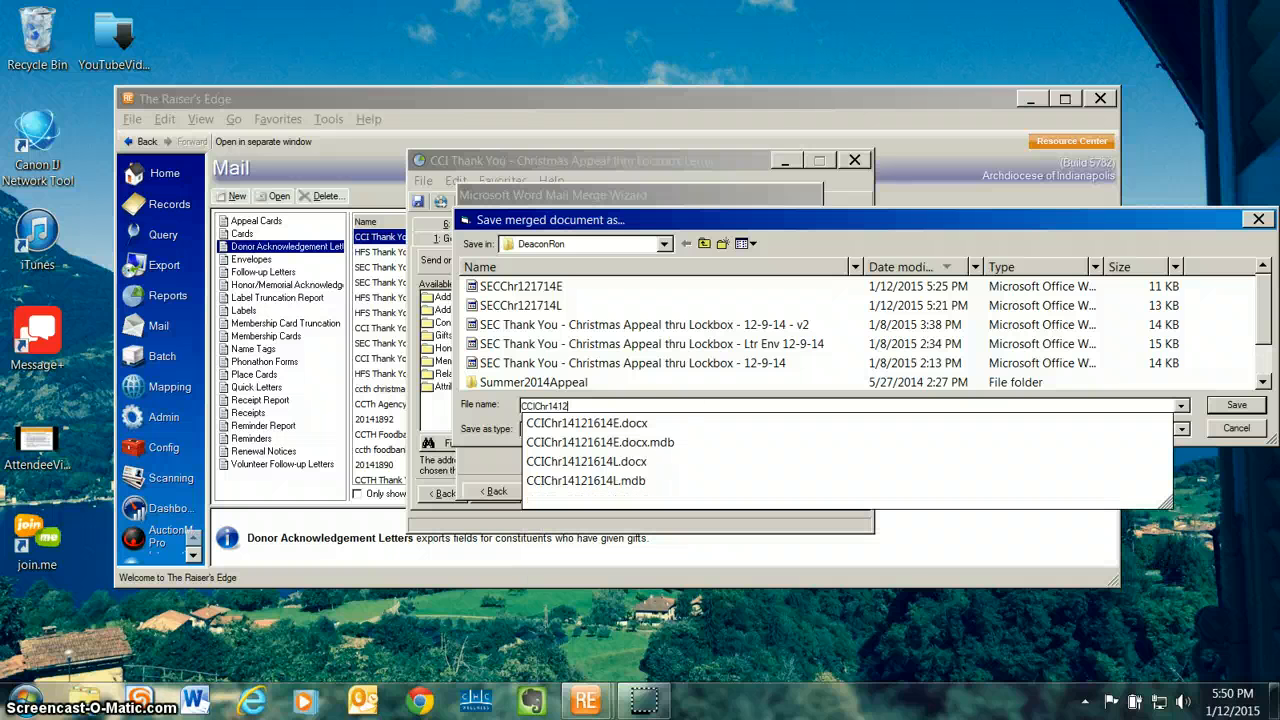
{"action": "type", "text": "17"}
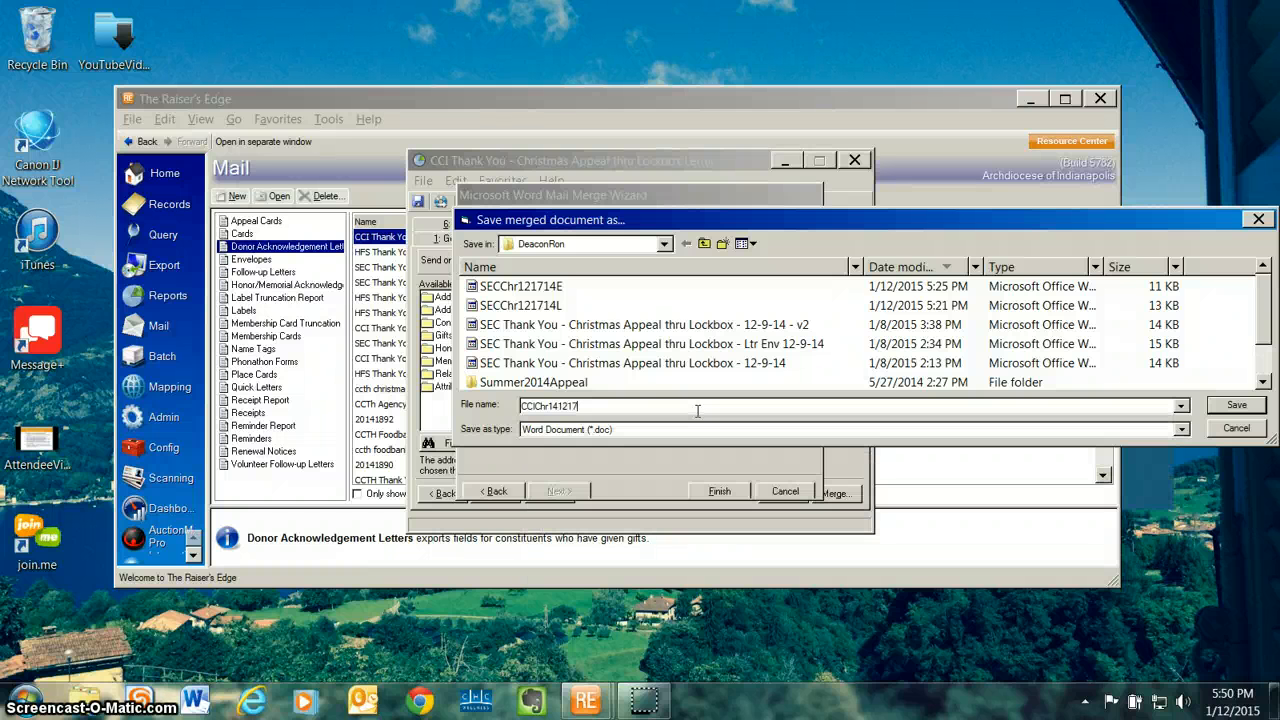
{"action": "type", "text": "14"}
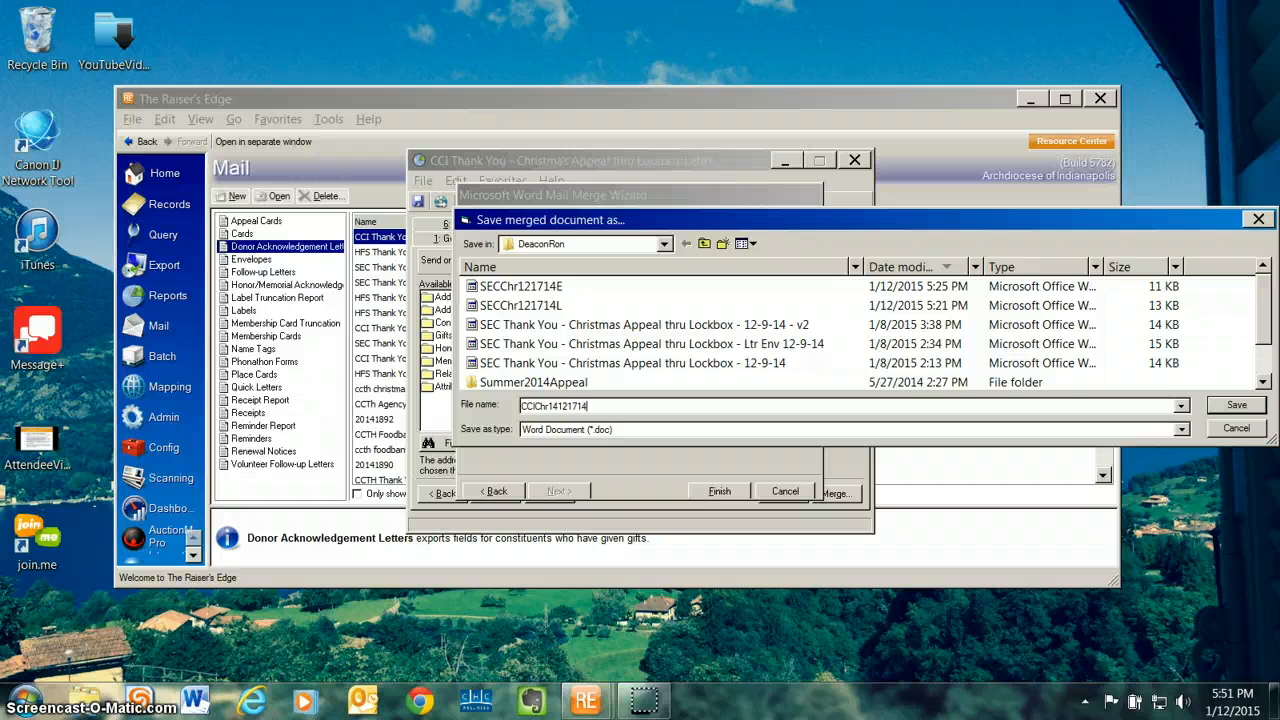
{"action": "type", "text": "L"}
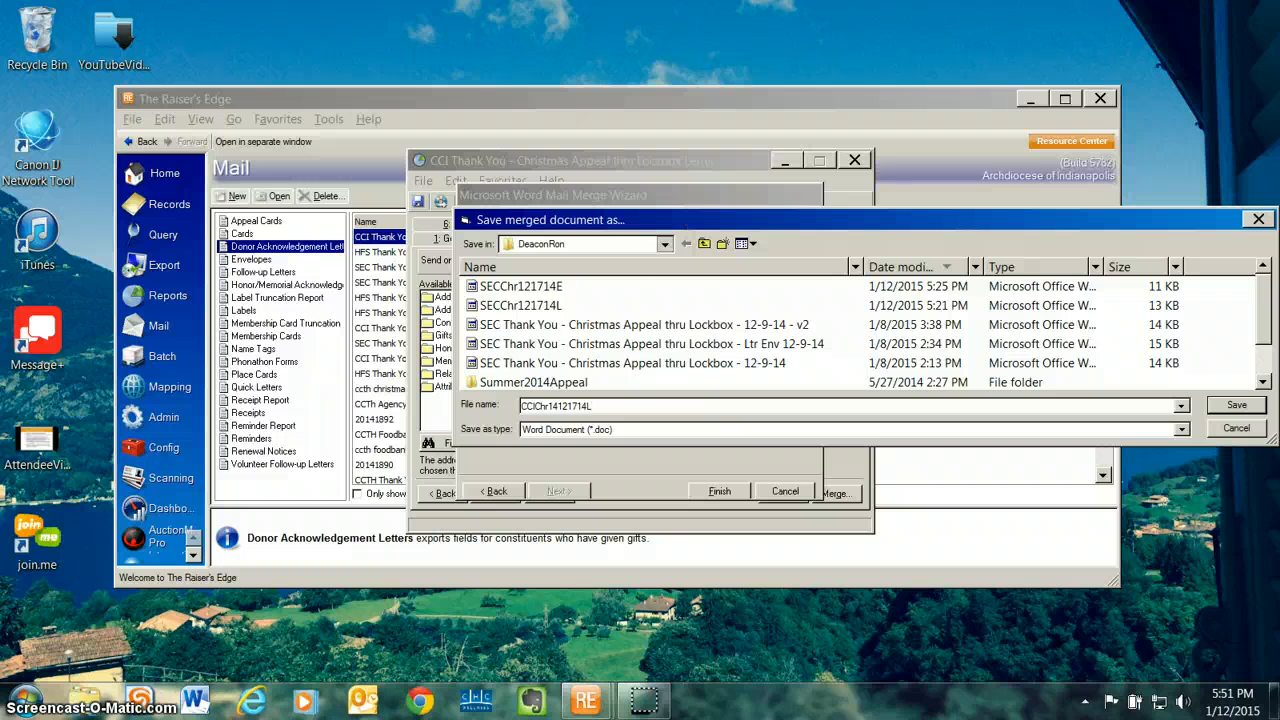
Step: Save to the user's own network folder and finish the wizard to create the merged document
{"action": "left_click", "coordinate": [664, 244]}
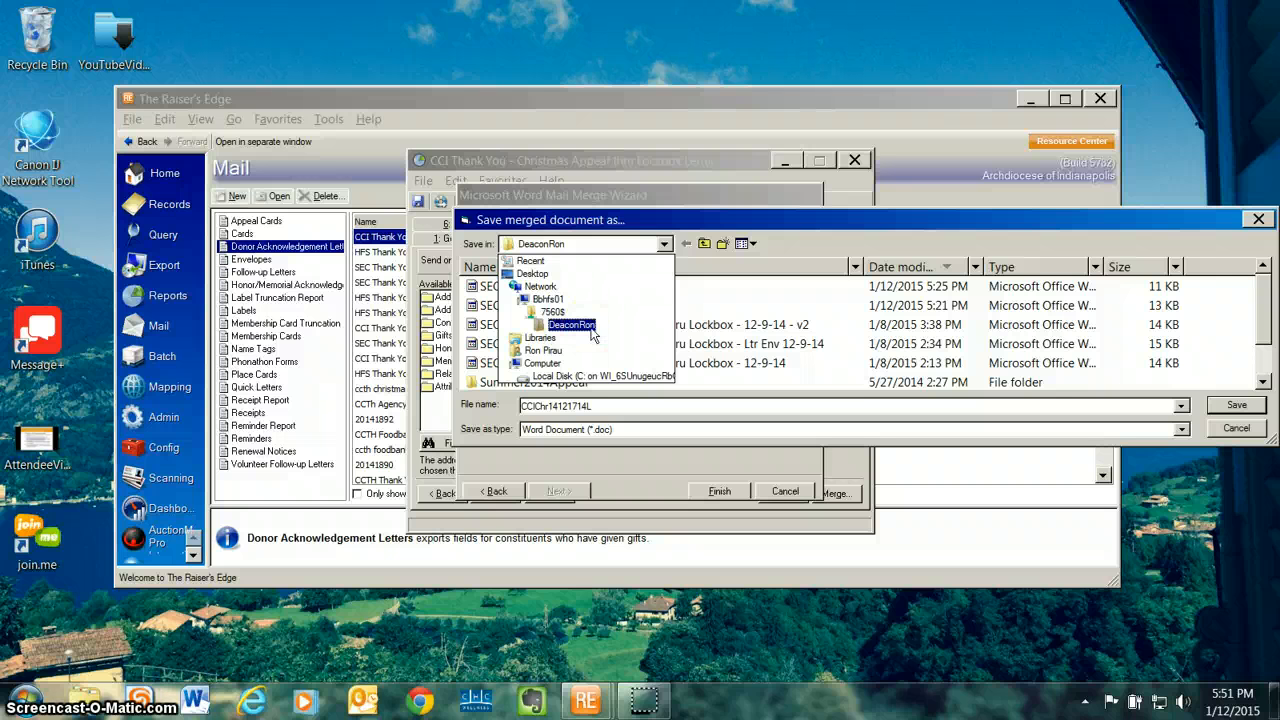
{"action": "left_click", "coordinate": [588, 330]}
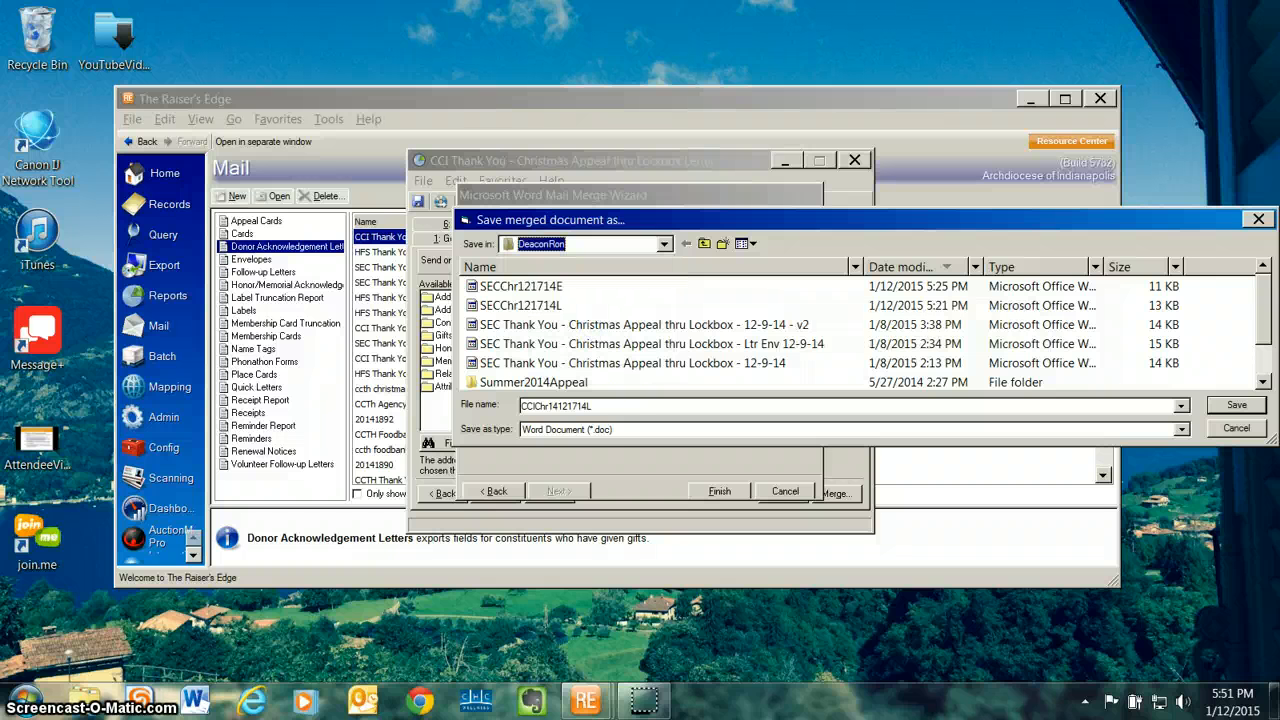
{"action": "key", "text": "Return"}
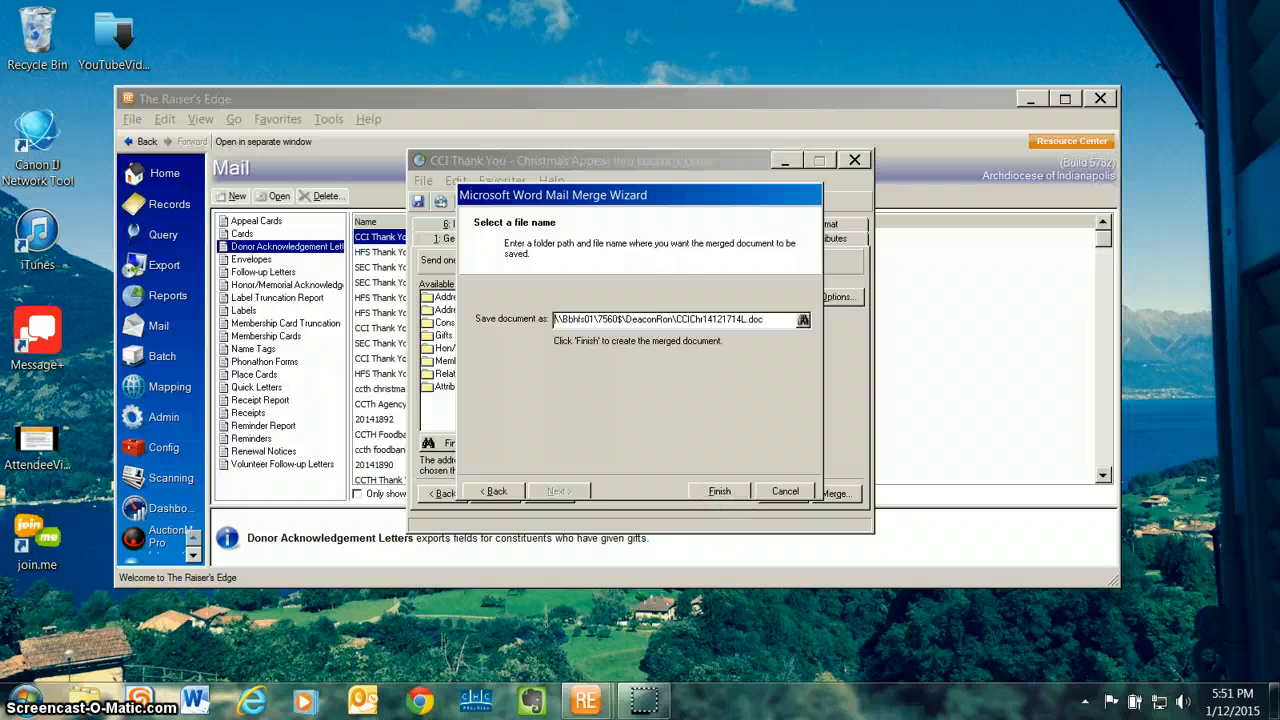
{"action": "left_click", "coordinate": [719, 491]}
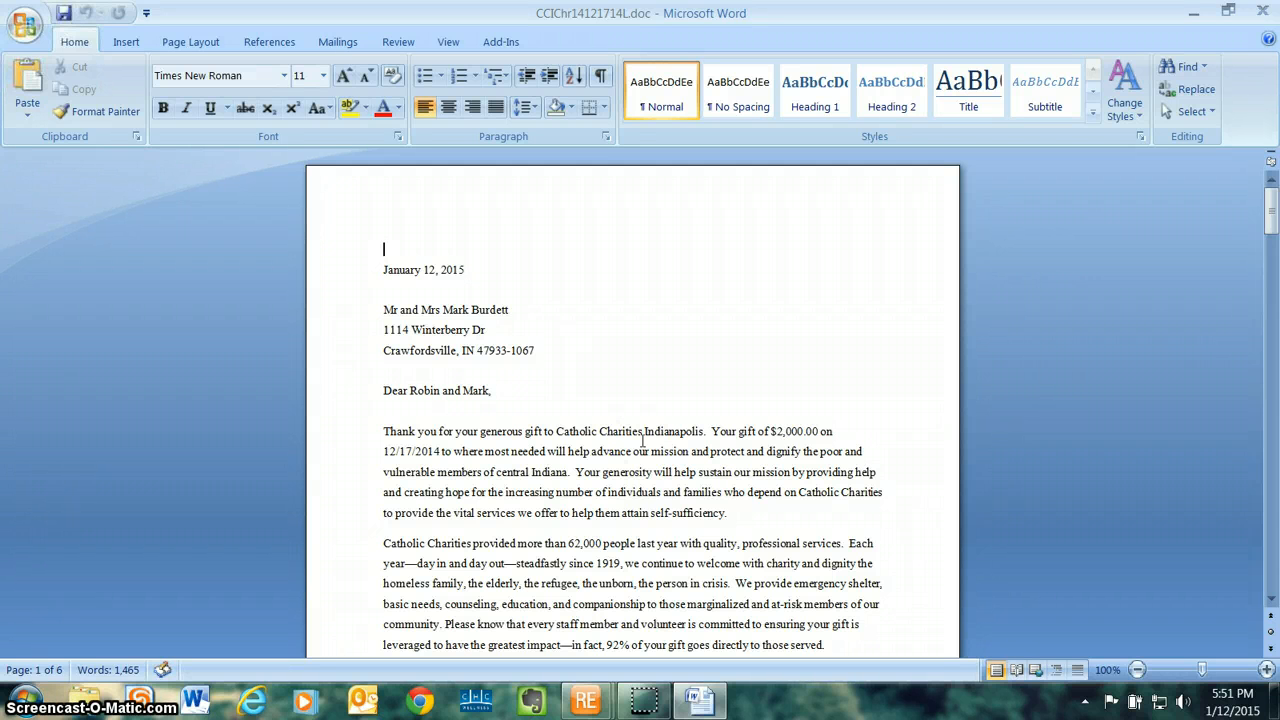
Step: Review the merged thank-you letters page by page, checking each addressee, salutation, gift amount, date and designation
{"action": "scroll", "coordinate": [643, 440], "scroll_direction": "down", "scroll_amount": 6}
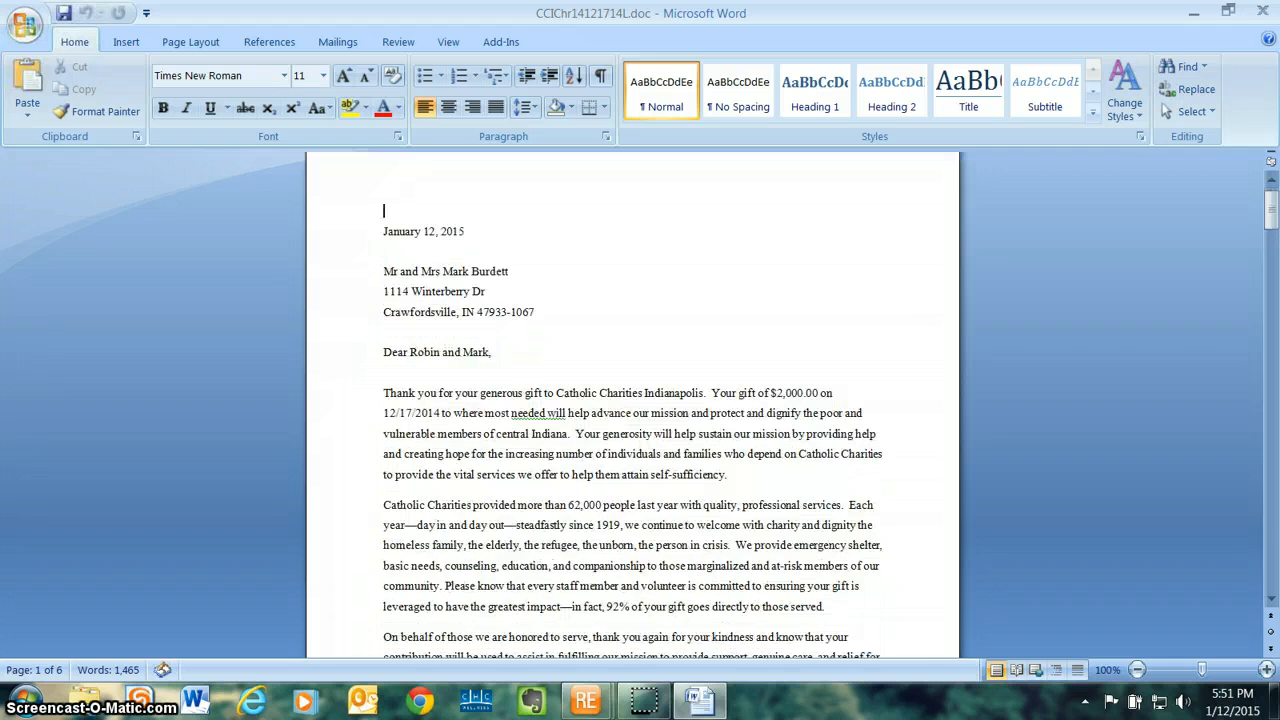
{"action": "scroll", "coordinate": [643, 440], "scroll_direction": "down", "scroll_amount": 16}
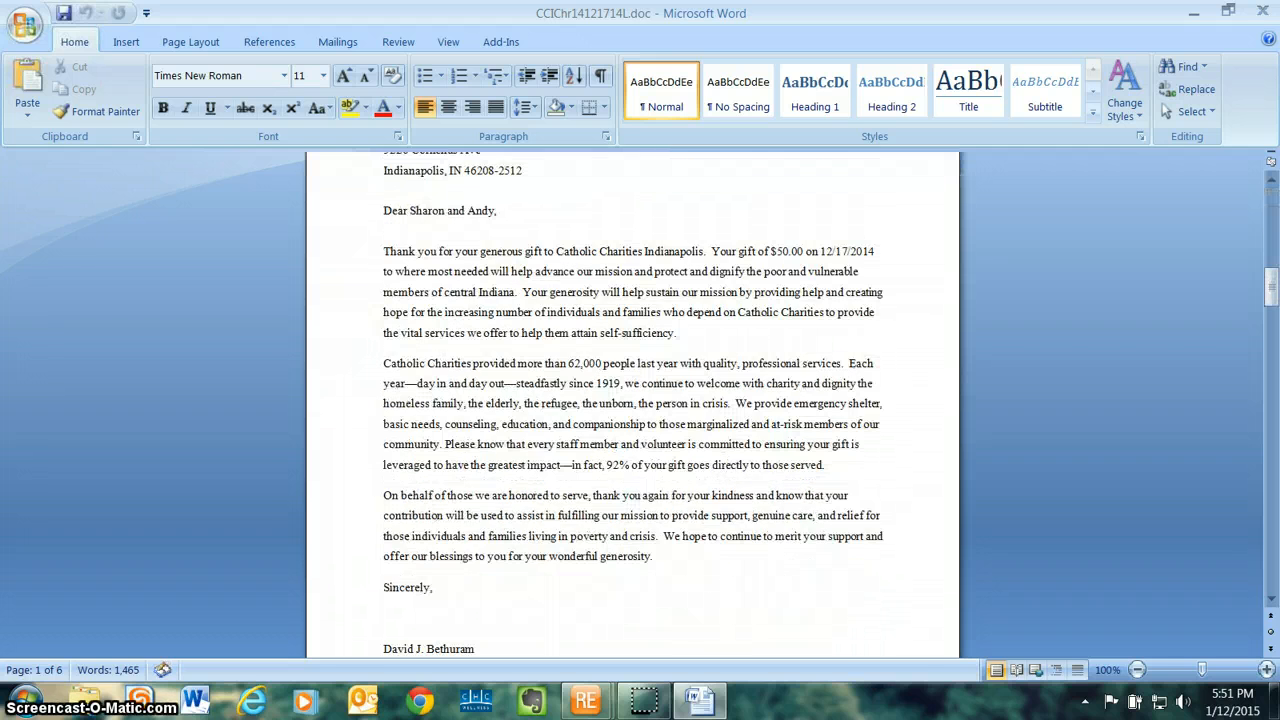
{"action": "scroll", "coordinate": [632, 404], "scroll_direction": "down", "scroll_amount": 18}
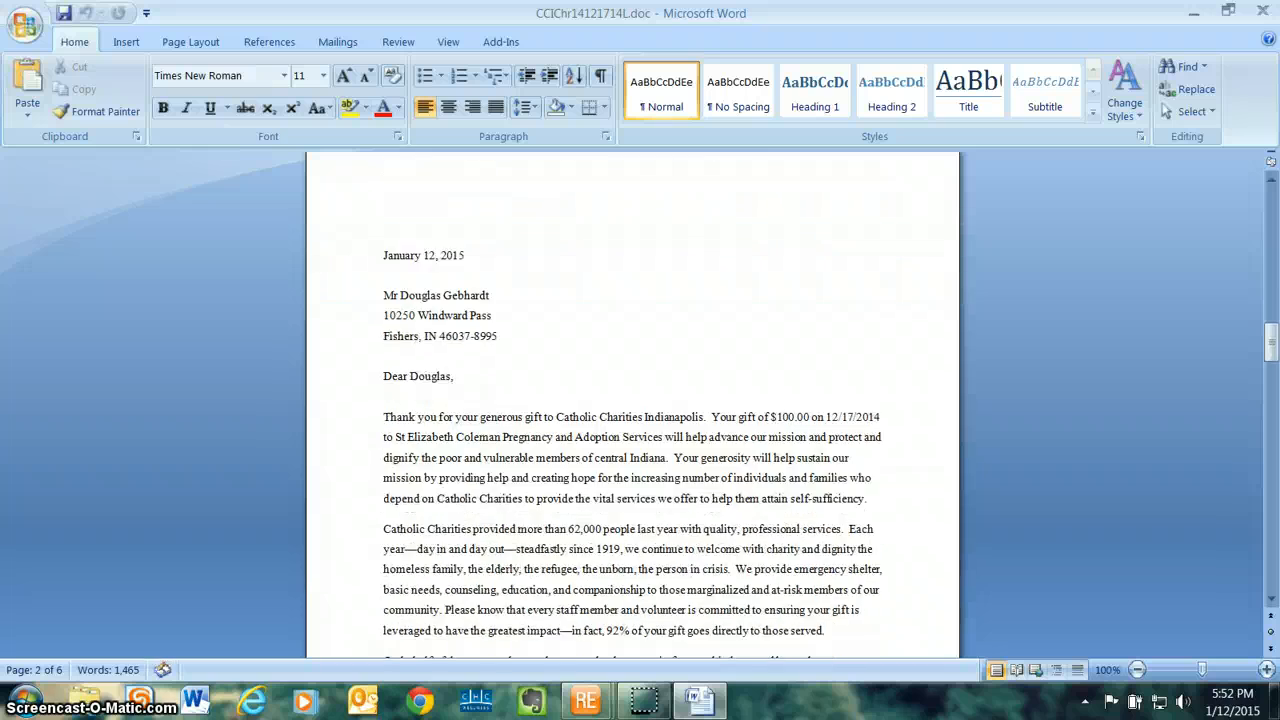
{"action": "scroll", "coordinate": [632, 404], "scroll_direction": "down", "scroll_amount": 18}
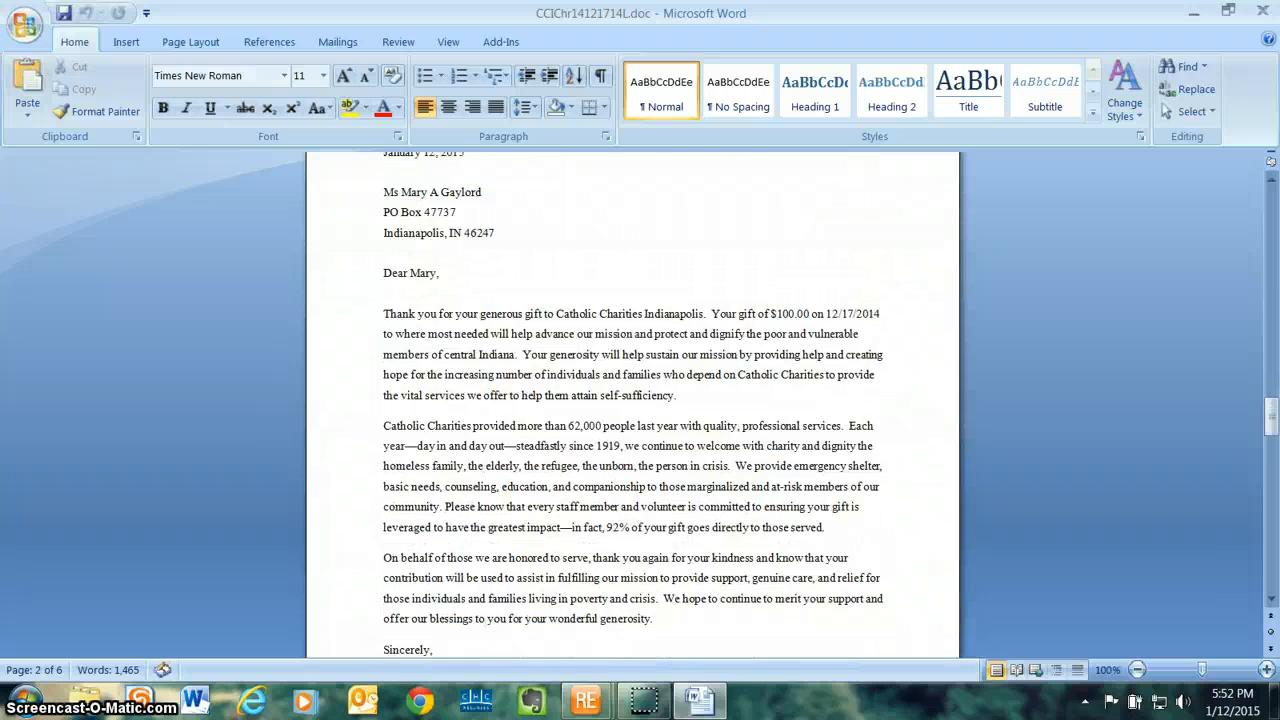
{"action": "scroll", "coordinate": [632, 404], "scroll_direction": "down", "scroll_amount": 18}
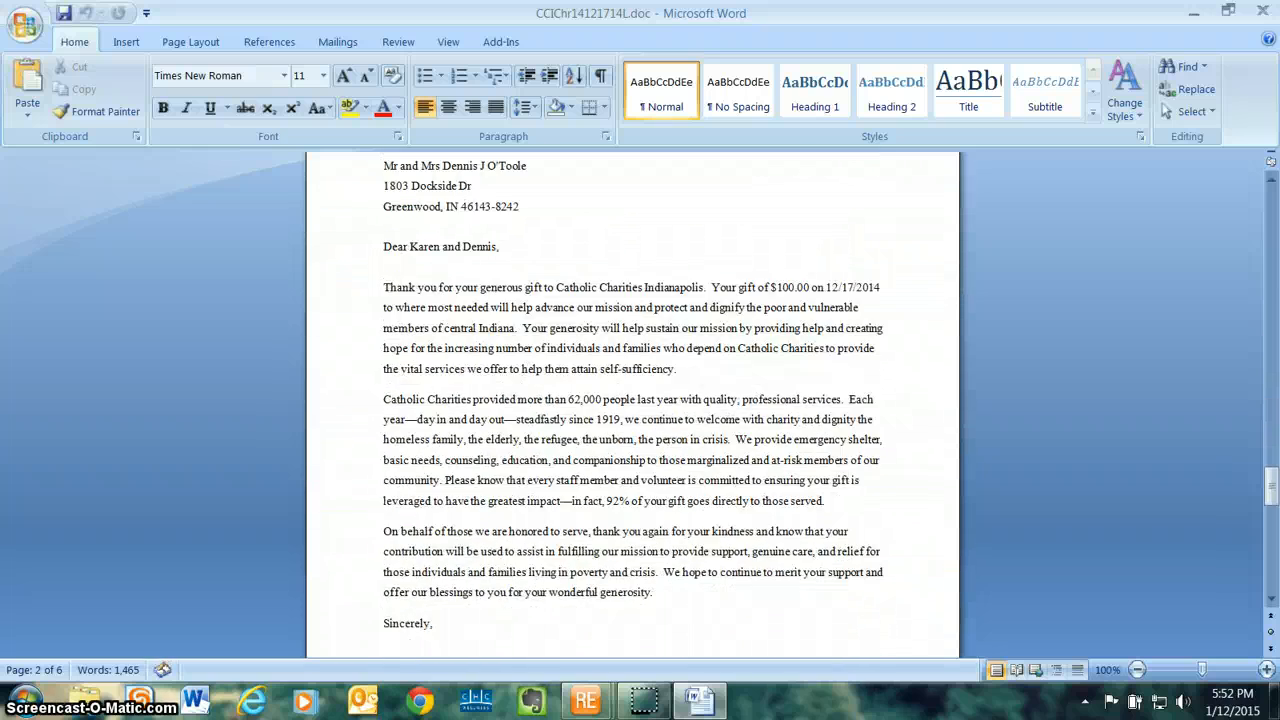
{"action": "scroll", "coordinate": [632, 404], "scroll_direction": "down", "scroll_amount": 15}
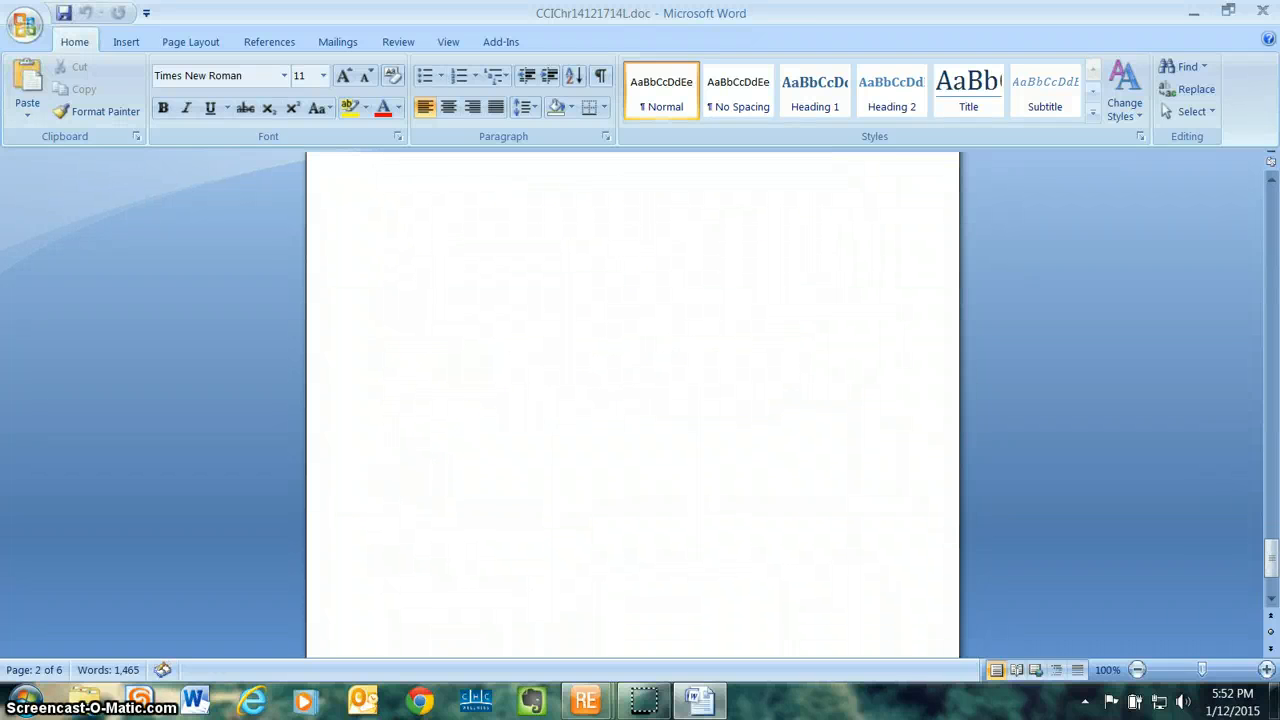
{"action": "scroll", "coordinate": [632, 404], "scroll_direction": "up", "scroll_amount": 10}
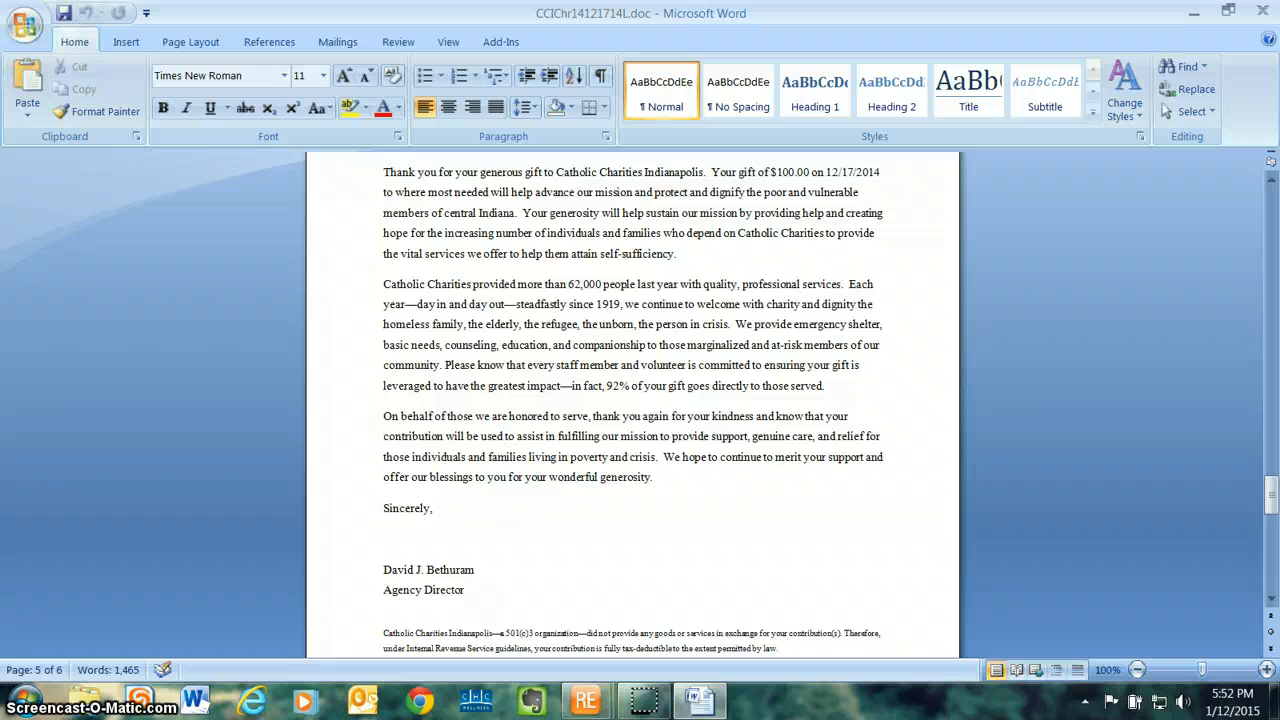
{"action": "left_click", "coordinate": [605, 489]}
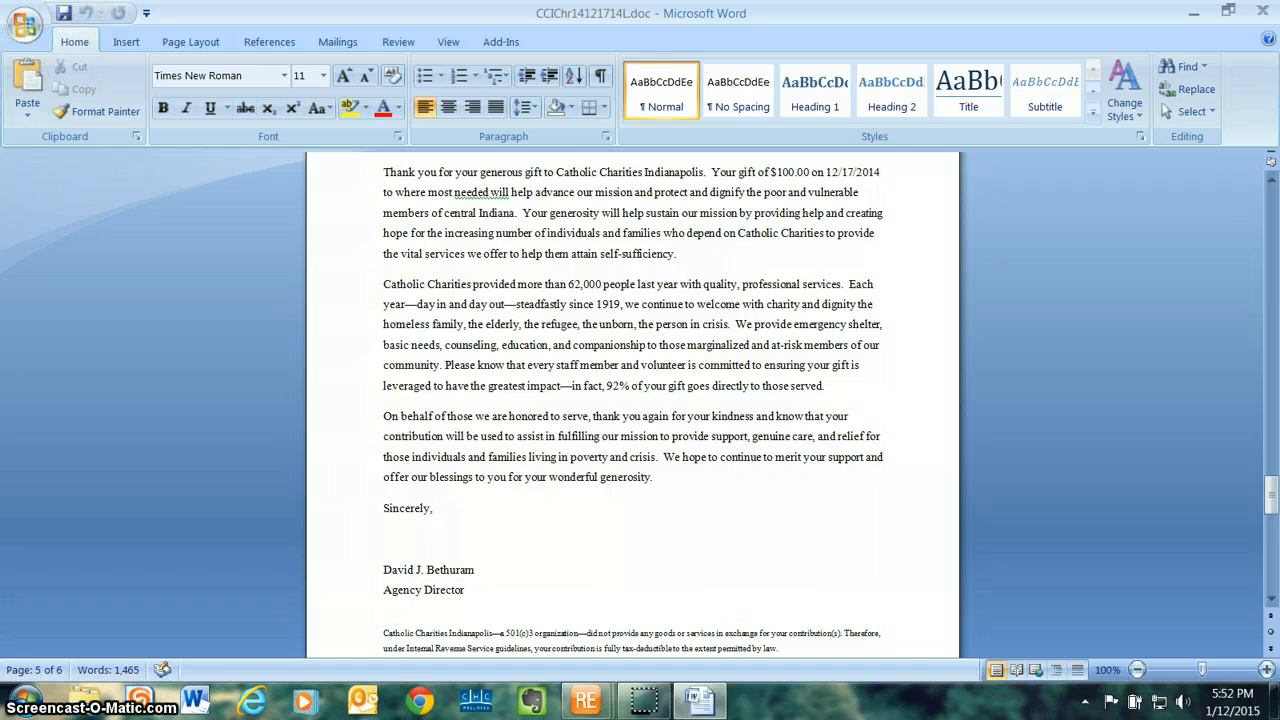
{"action": "scroll", "coordinate": [632, 400], "scroll_direction": "down", "scroll_amount": 5}
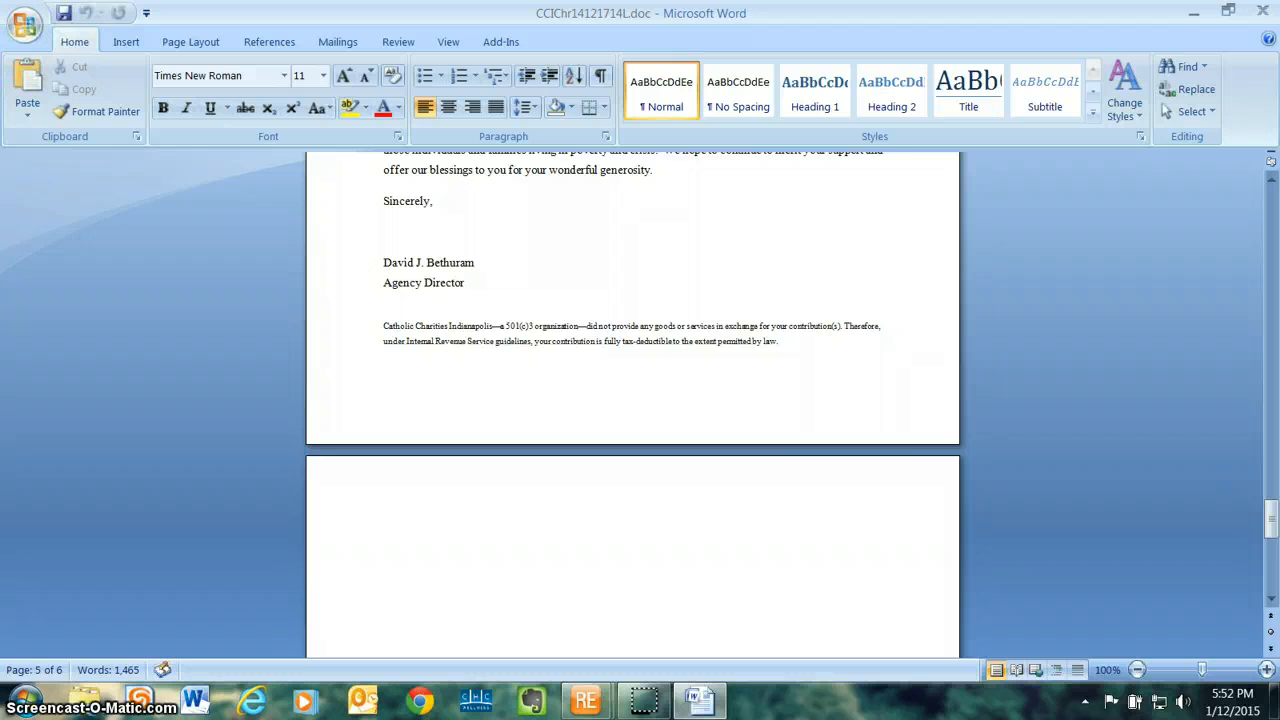
{"action": "scroll", "coordinate": [632, 400], "scroll_direction": "up", "scroll_amount": 8}
{"action": "scroll", "coordinate": [632, 400], "scroll_direction": "up", "scroll_amount": 3}
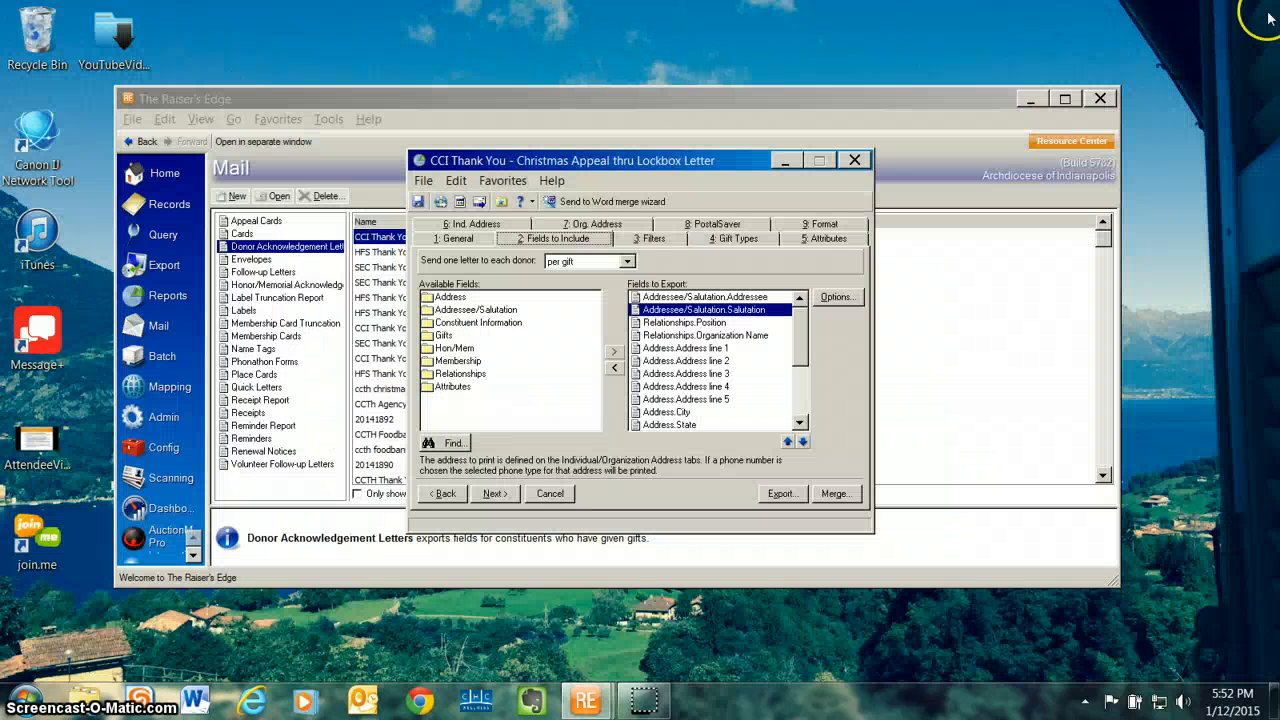
Step: Close the merged letter document in Word and the Christmas Appeal lockbox letter mailing in The Raiser's Edge
{"action": "left_click", "coordinate": [1264, 12]}
{"action": "left_click", "coordinate": [854, 160]}
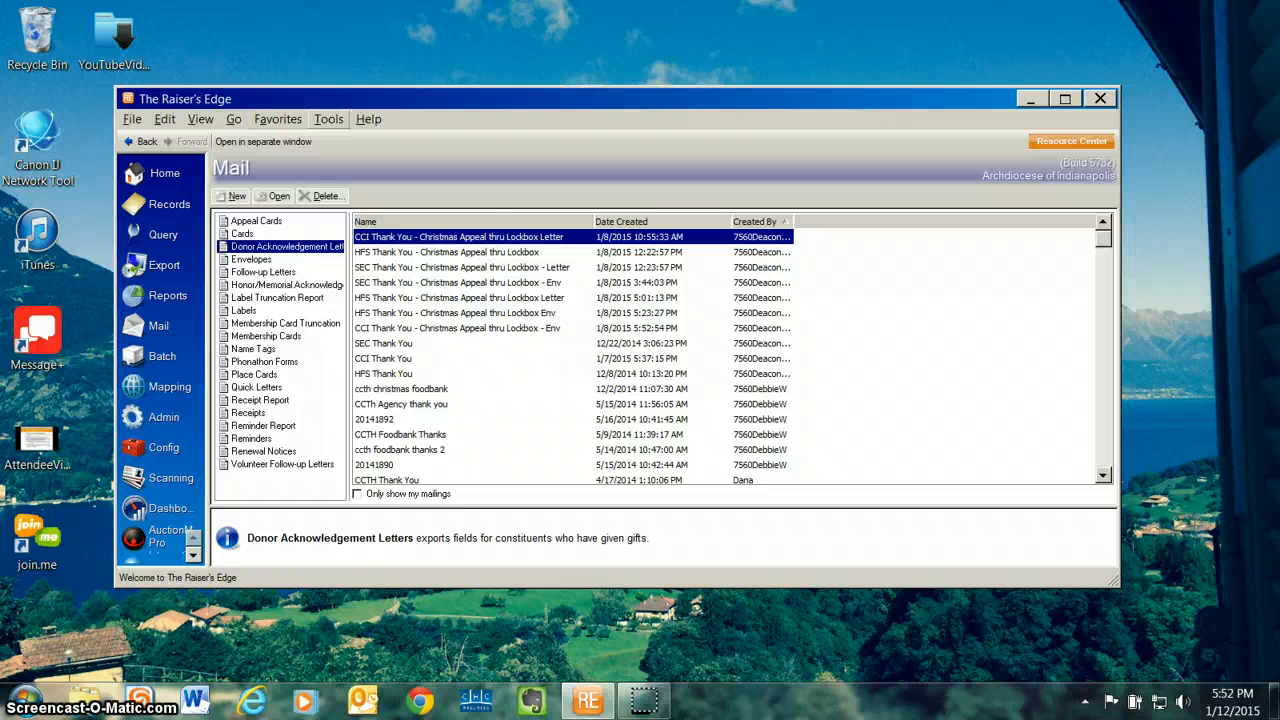
{"action": "left_click", "coordinate": [329, 119]}
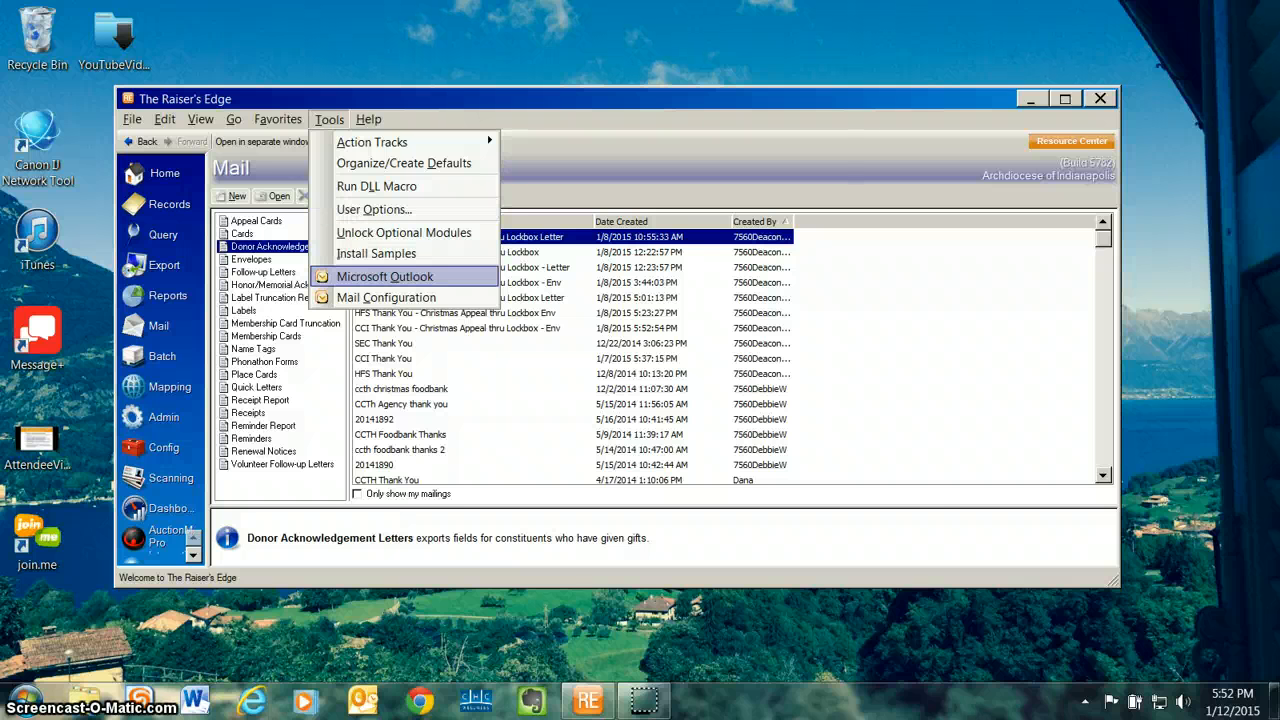
{"action": "left_click", "coordinate": [370, 277]}
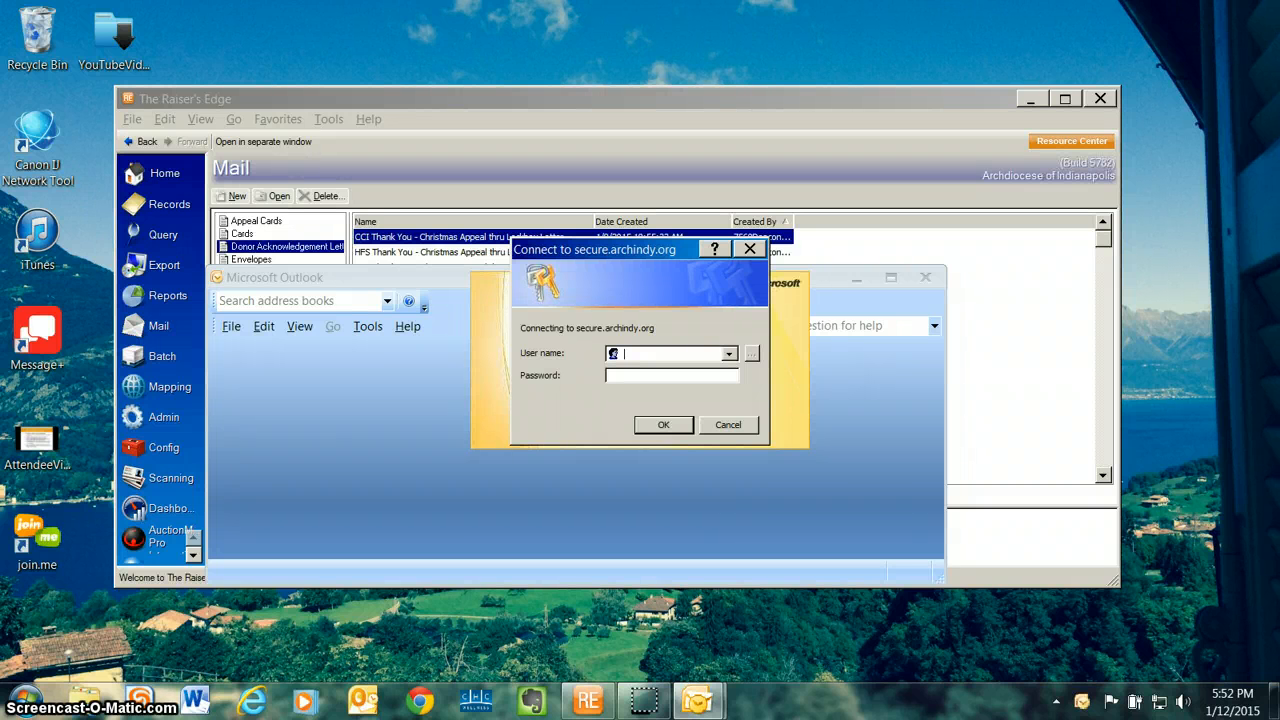
{"action": "left_click", "coordinate": [728, 425]}
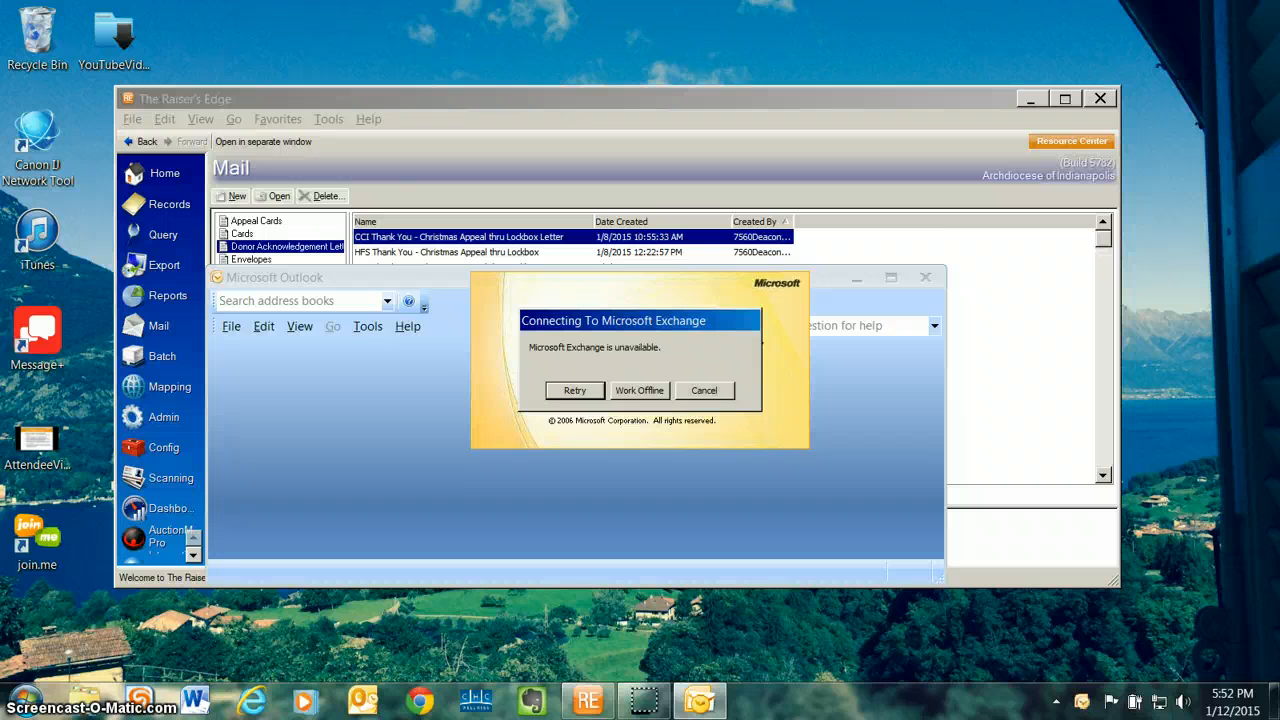
{"action": "left_click", "coordinate": [704, 391]}
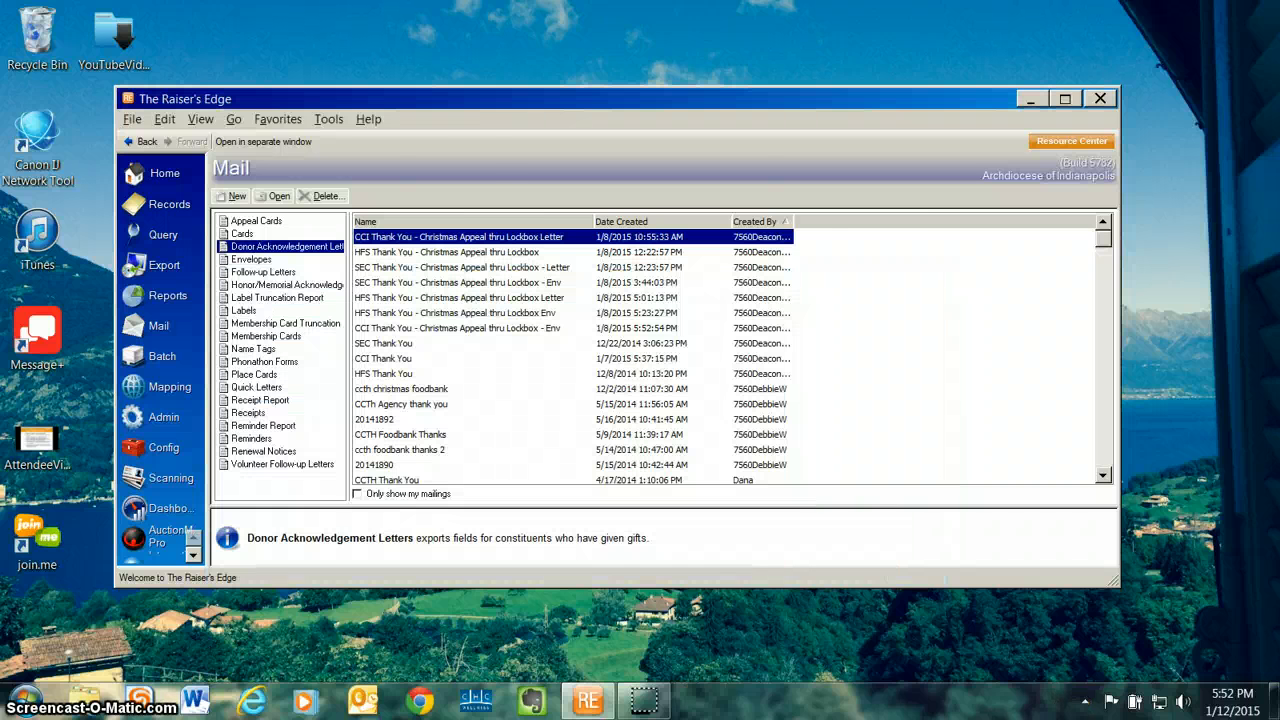
Step: Open Microsoft Outlook from The Raiser's Edge and sign in with the account's user name and password
{"action": "left_click", "coordinate": [329, 119]}
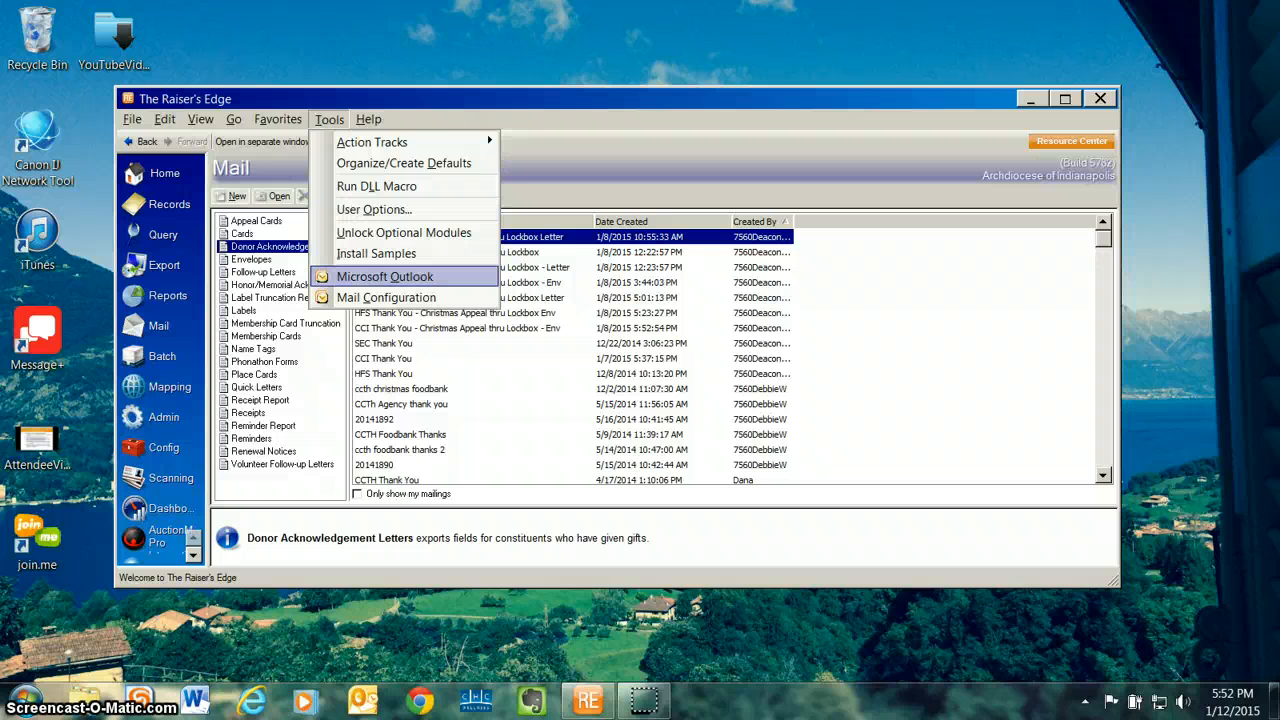
{"action": "left_click", "coordinate": [385, 276]}
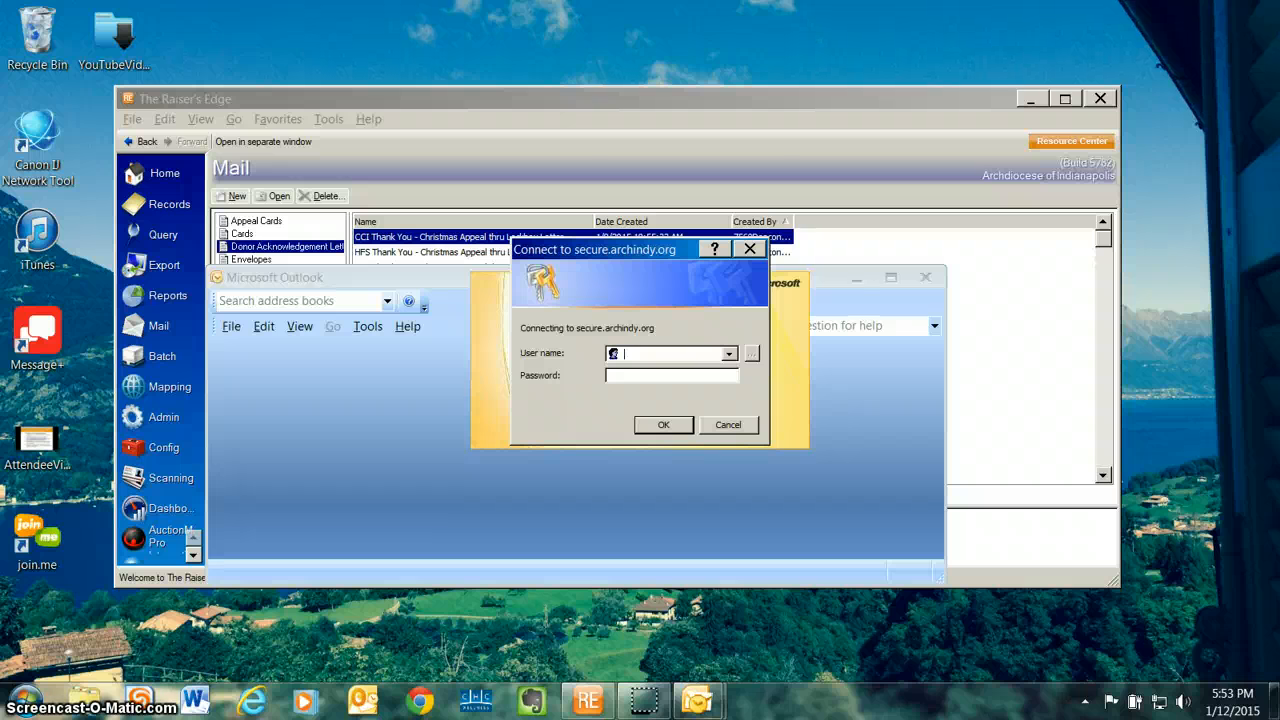
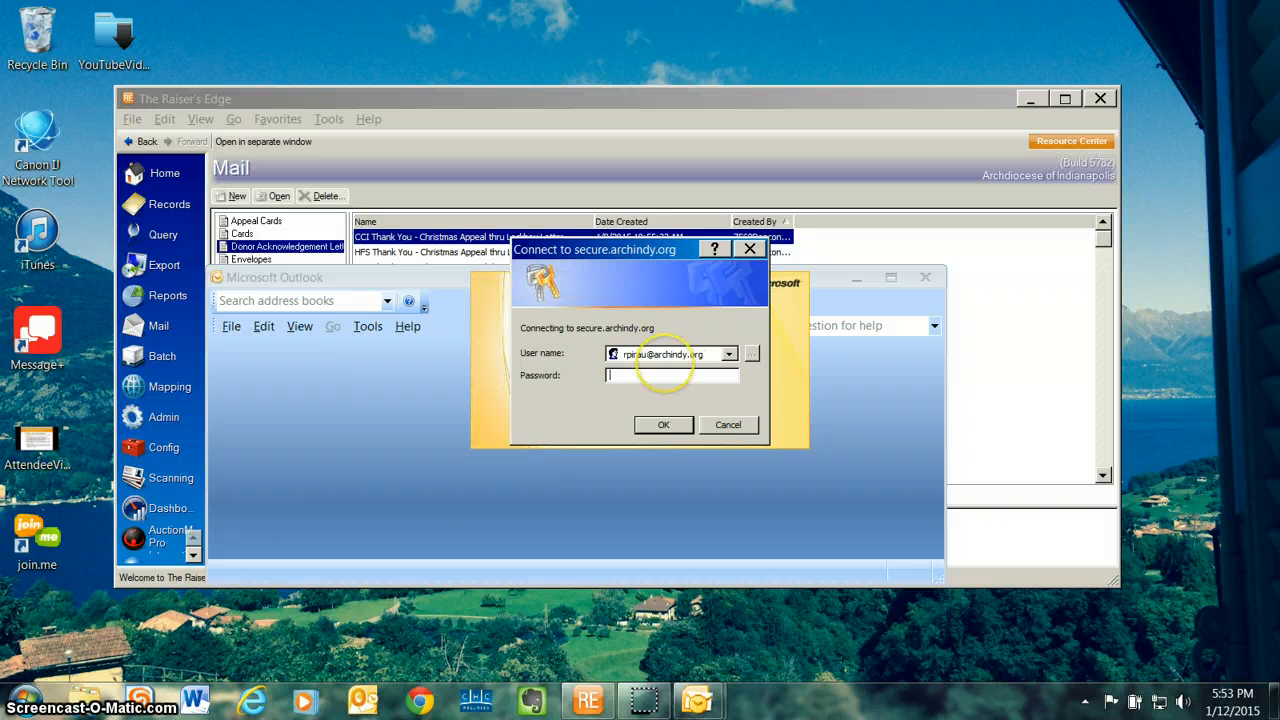
{"action": "type", "text": "•••••••••"}
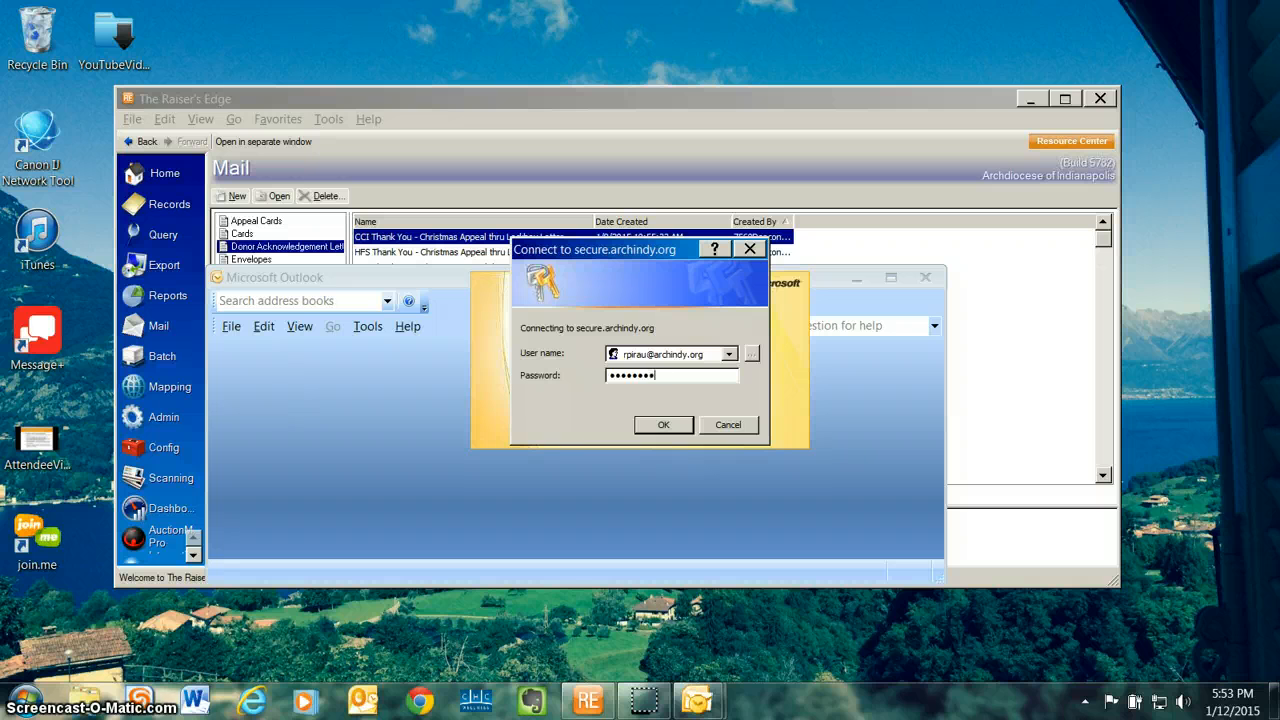
{"action": "key", "text": "Return"}
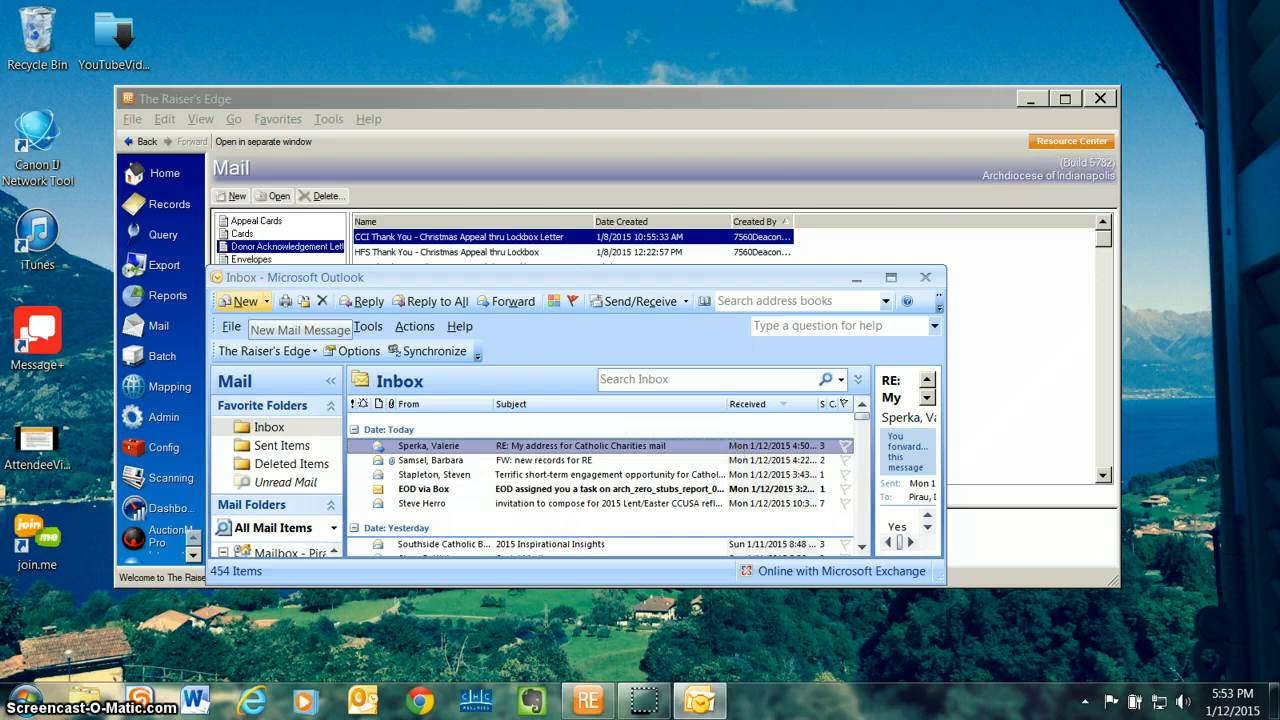
Step: Create a new e-mail addressed to the colleague reviewing the letters, with the sender's own address in Cc
{"action": "left_click", "coordinate": [240, 301]}
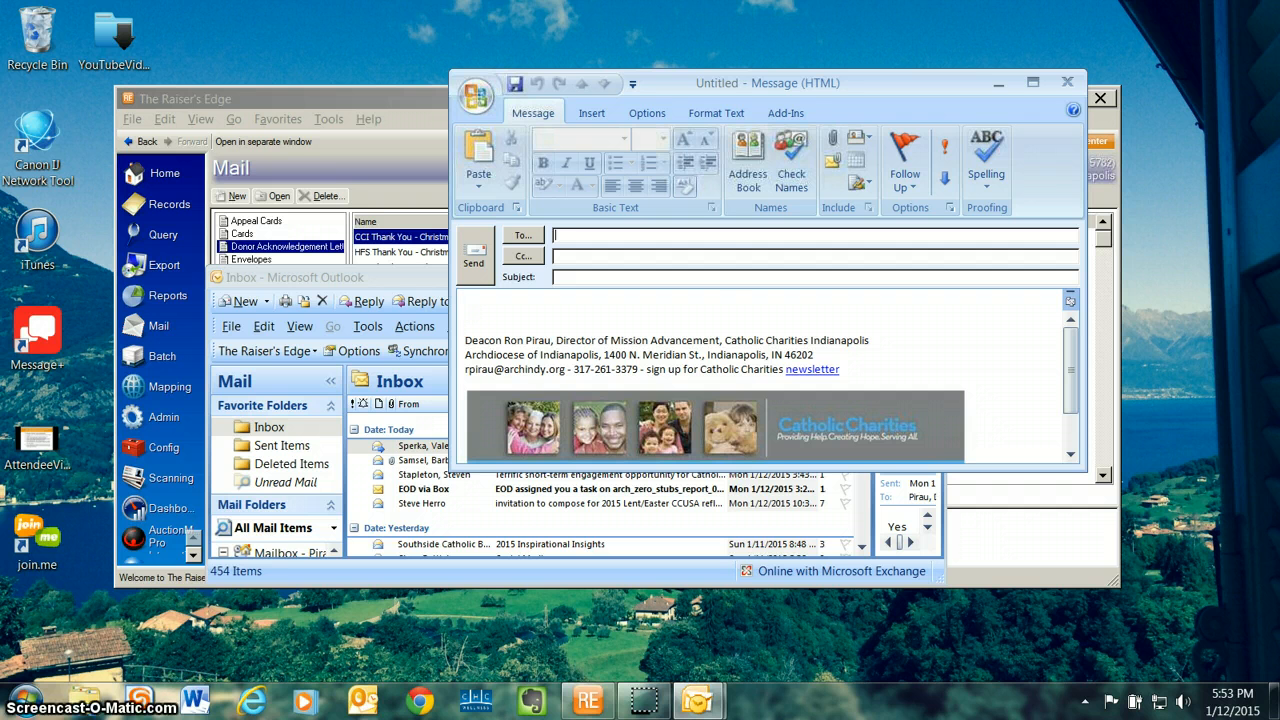
{"action": "type", "text": "s"}
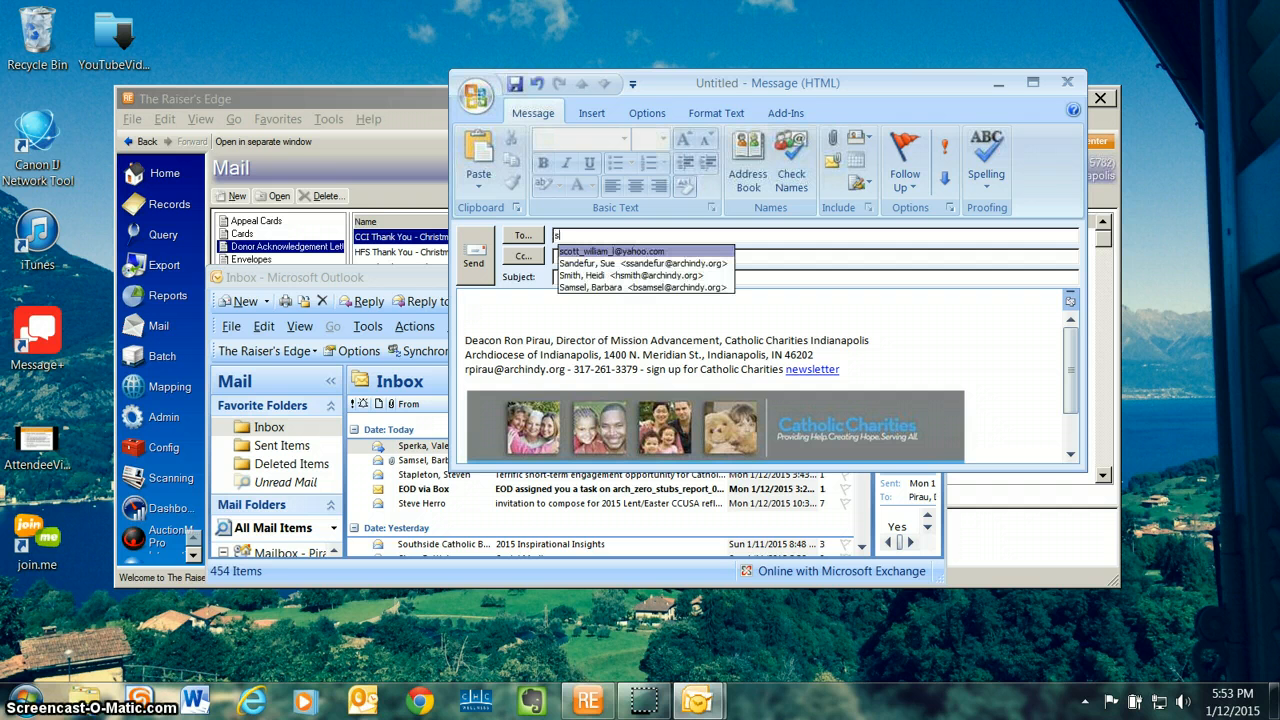
{"action": "key", "text": "Down"}
{"action": "key", "text": "Return"}
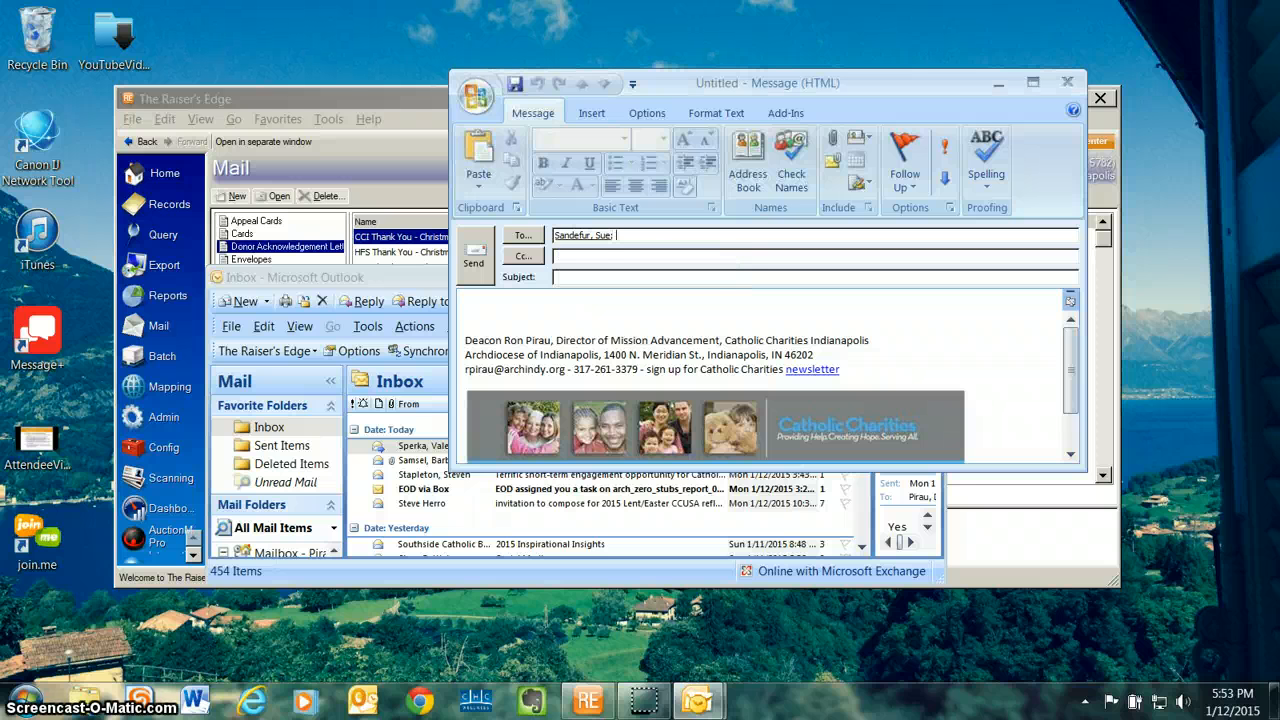
{"action": "type", "text": "r"}
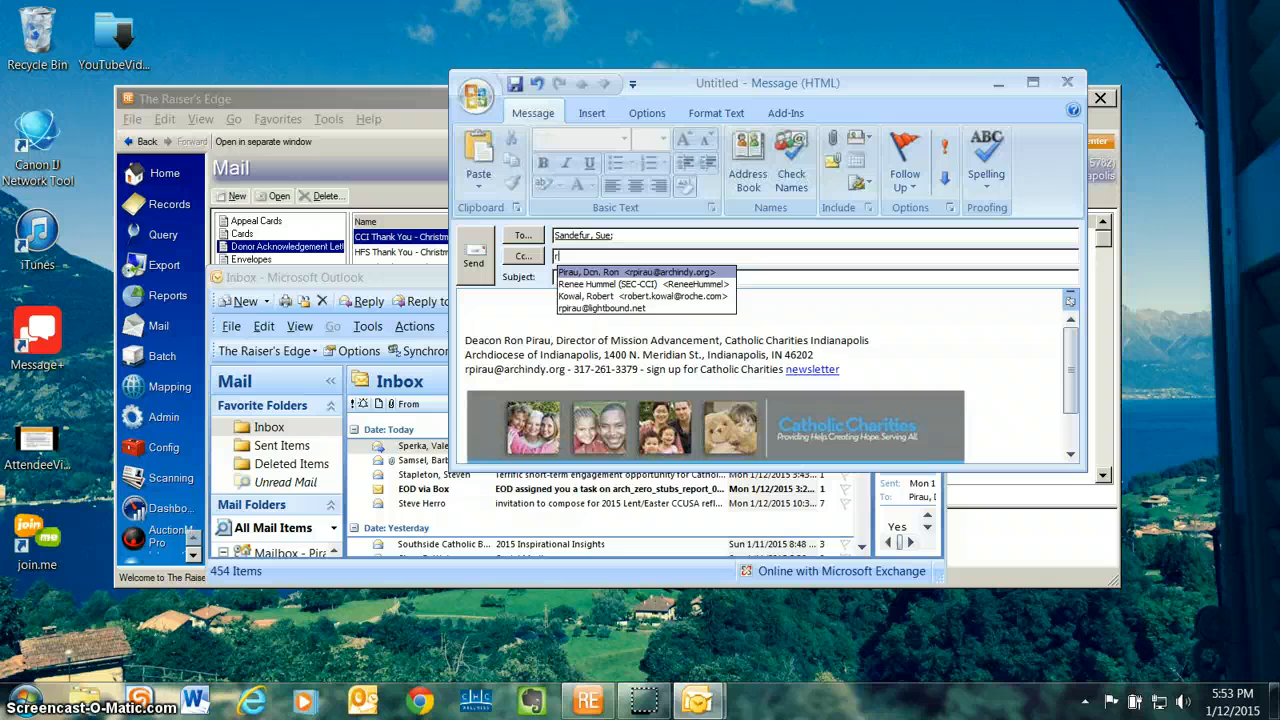
{"action": "key", "text": "Return"}
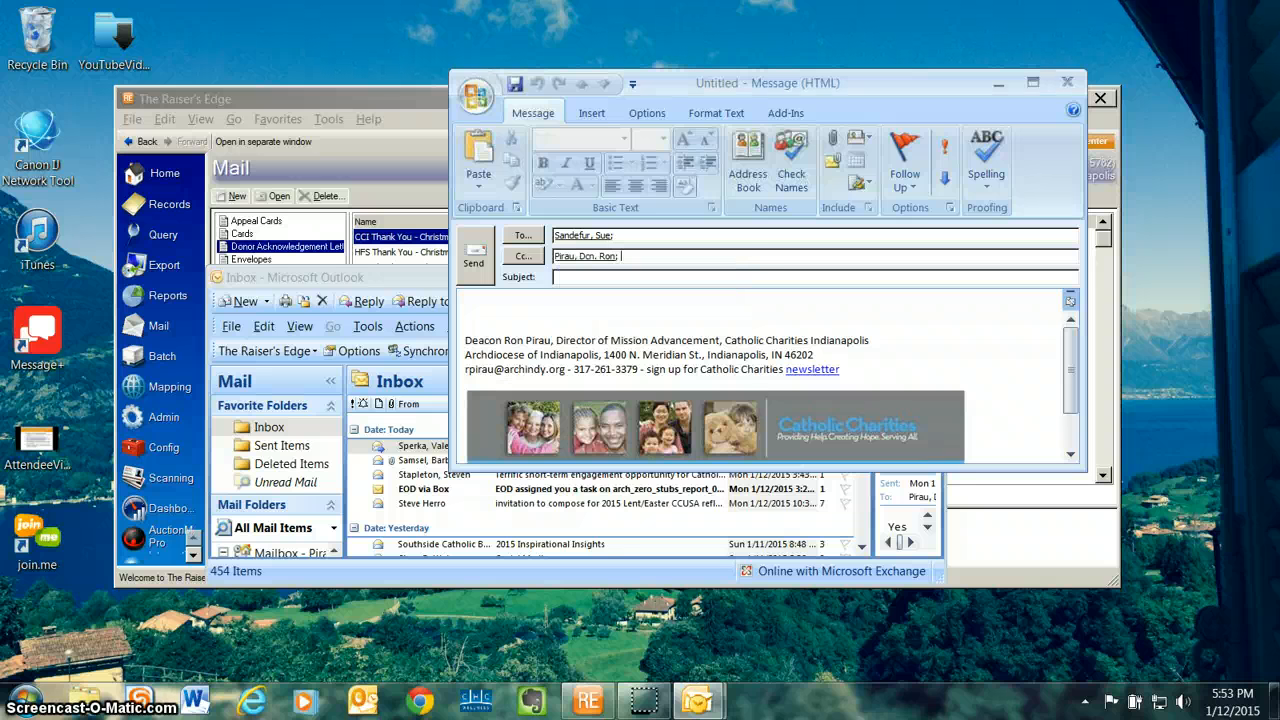
Step: Set the e-mail subject to "Letters for 12/17/14"
{"action": "left_click", "coordinate": [588, 280]}
{"action": "type", "text": "Letters for 12/17"}
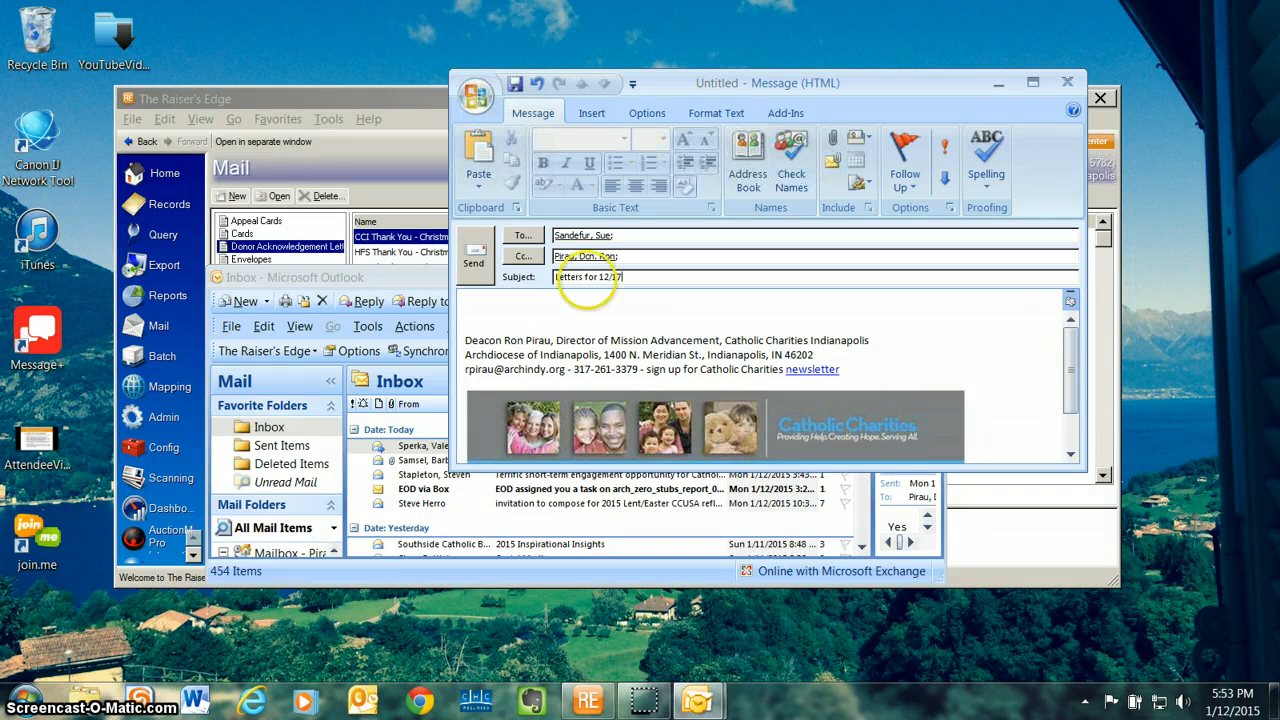
{"action": "type", "text": "/14"}
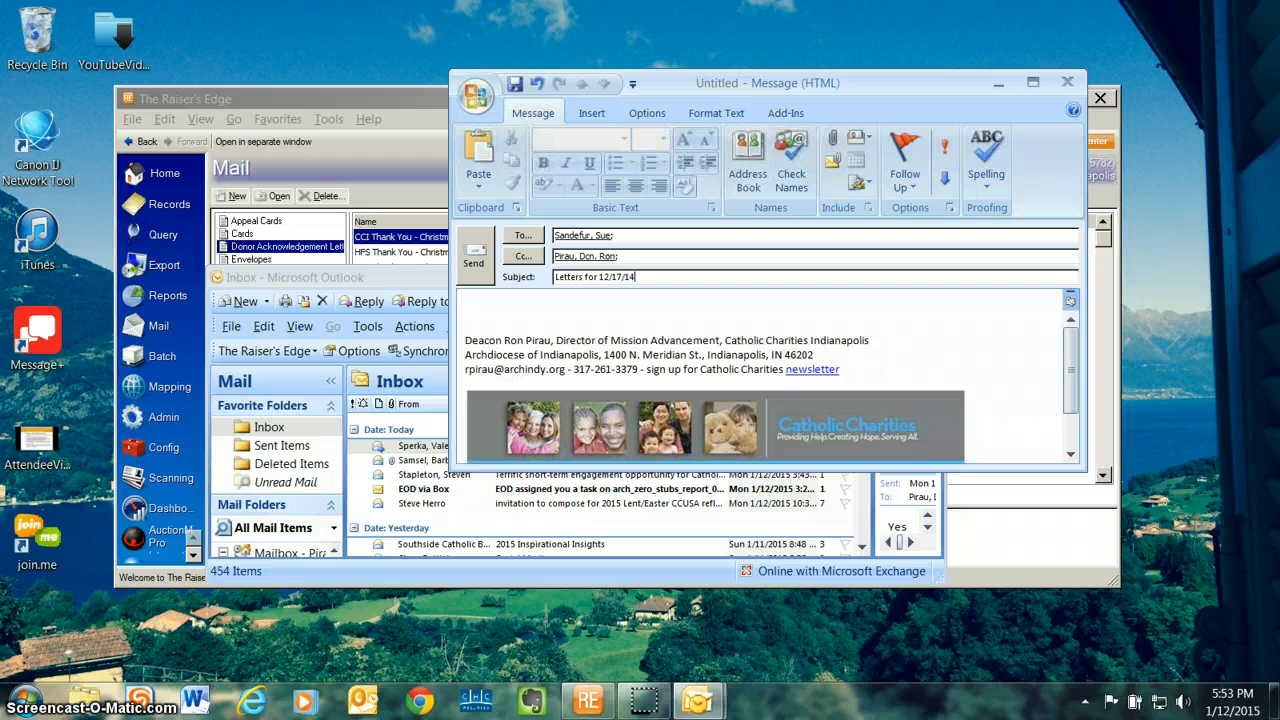
{"action": "key", "text": "Tab"}
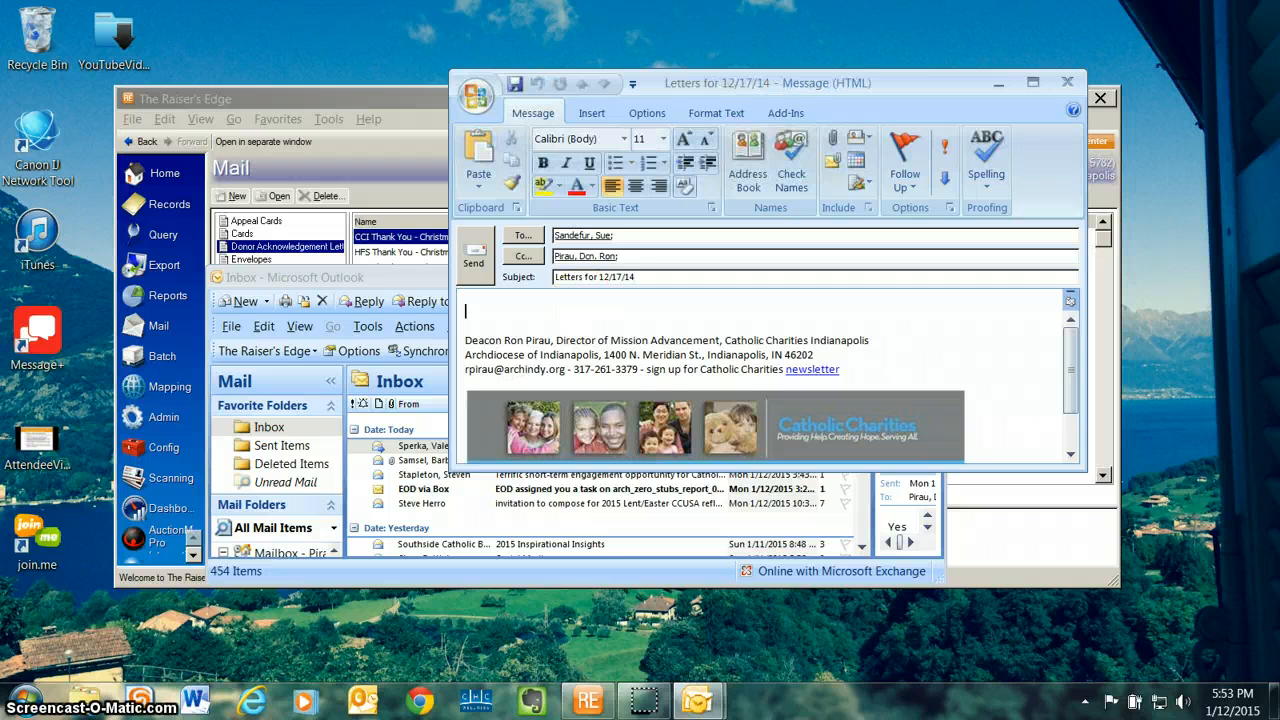
Step: Write the message after the recipient's first name: "This is the letters for 12/17/14. Please let me know these are ok. Thanks."
{"action": "type", "text": "Sue - Th"}
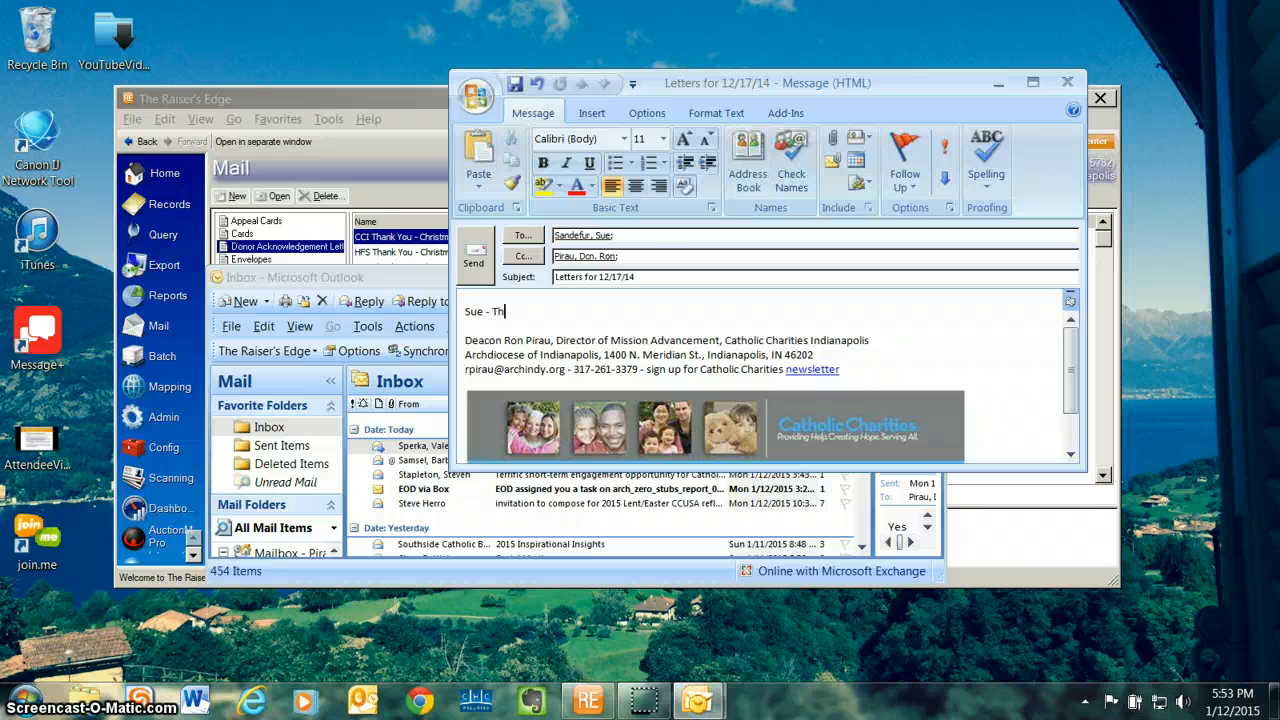
{"action": "type", "text": "is is the letter"}
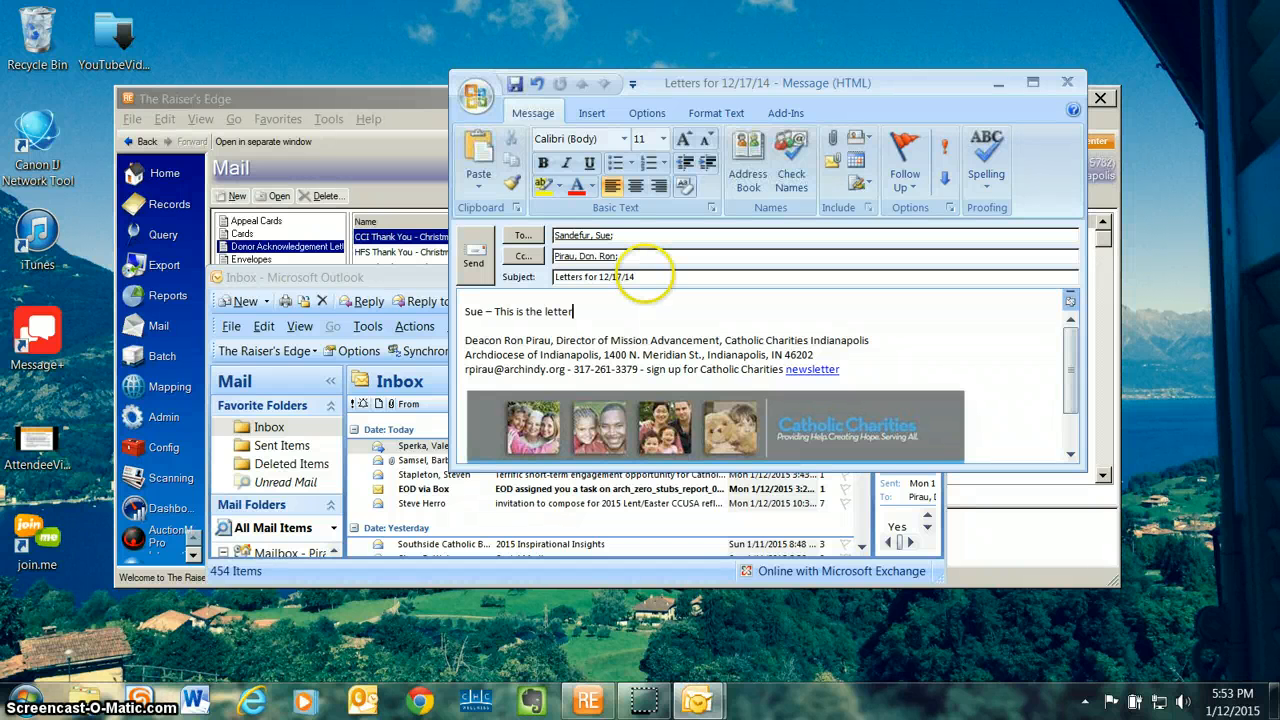
{"action": "type", "text": "s for 12/1"}
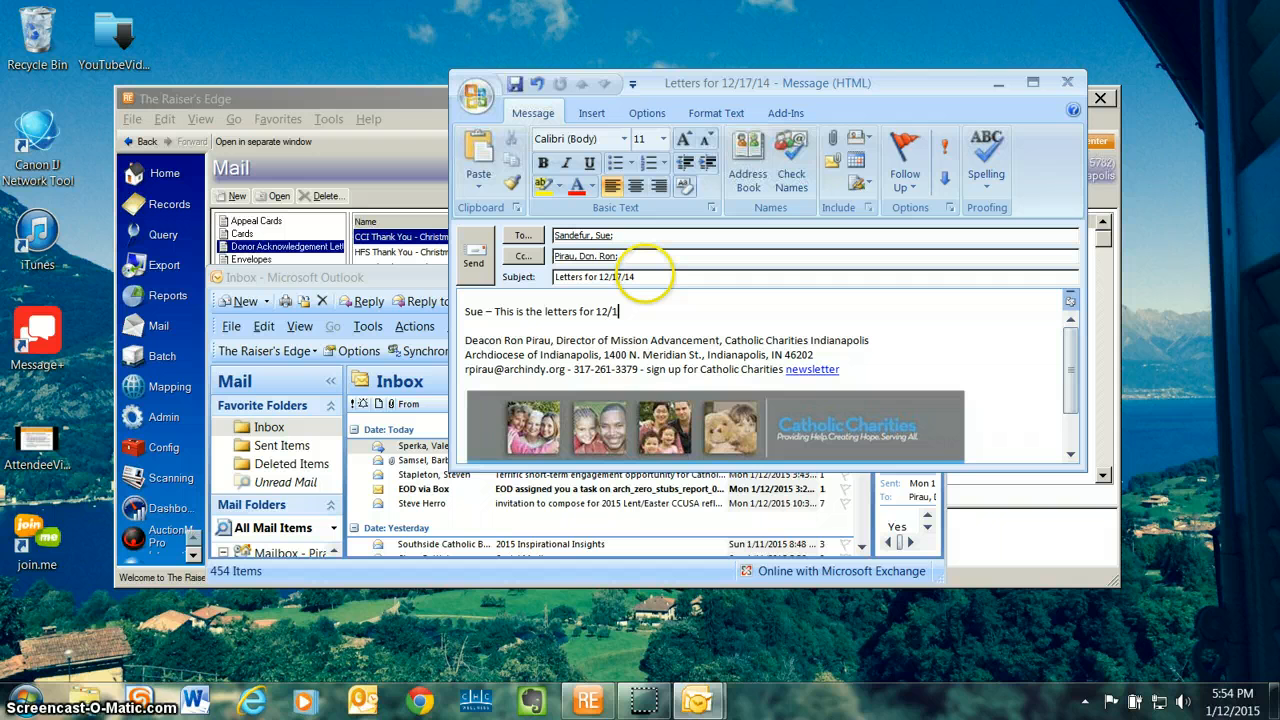
{"action": "type", "text": "7/14."}
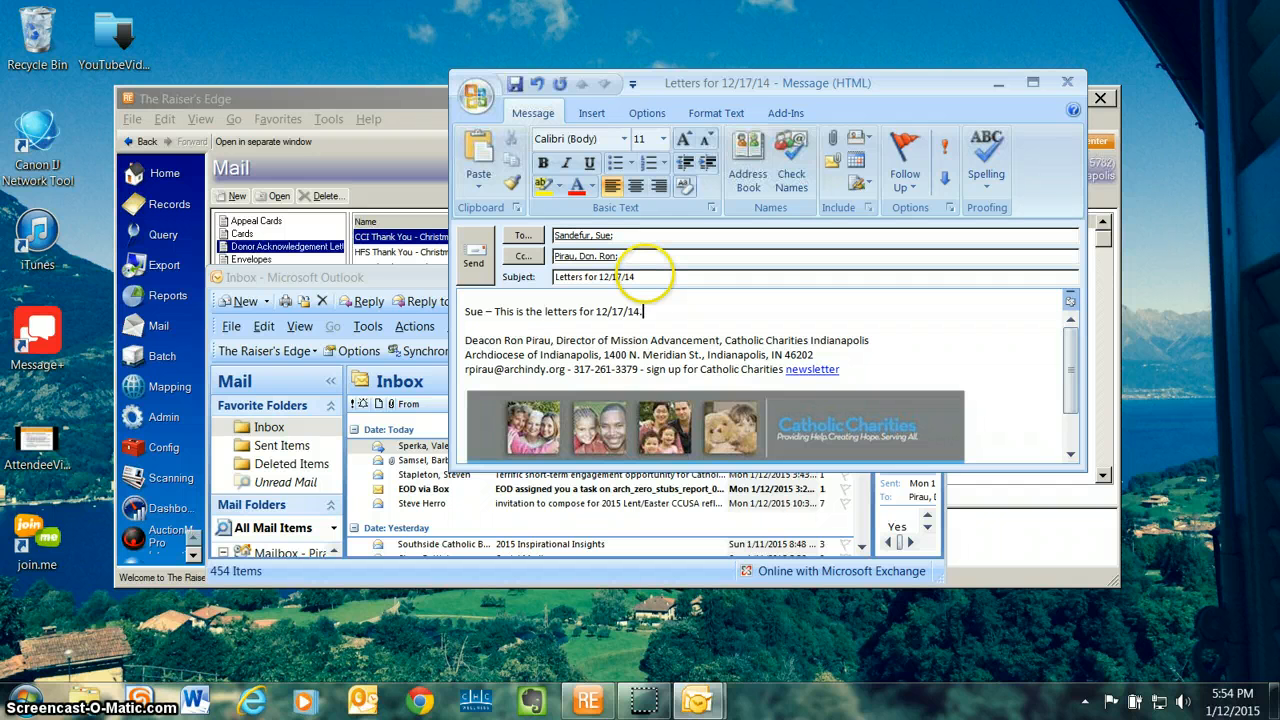
{"action": "type", "text": "  Please let me know these are ok."}
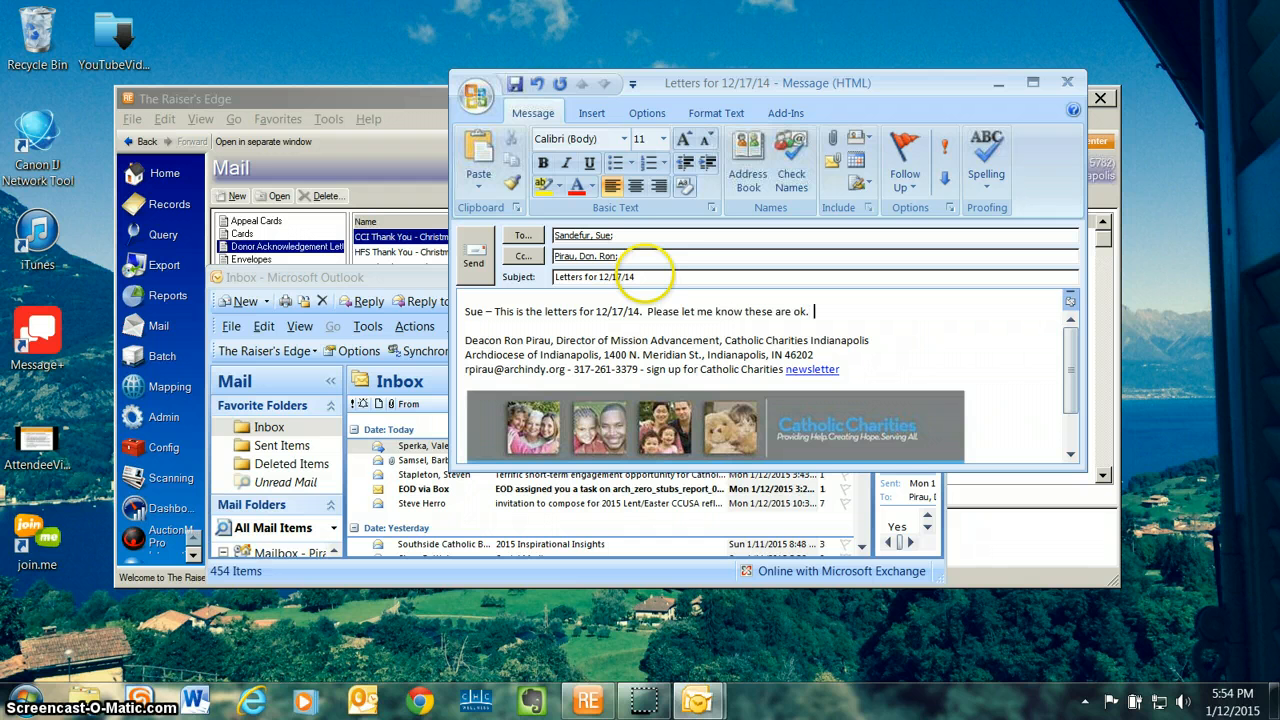
{"action": "type", "text": "  Thanks."}
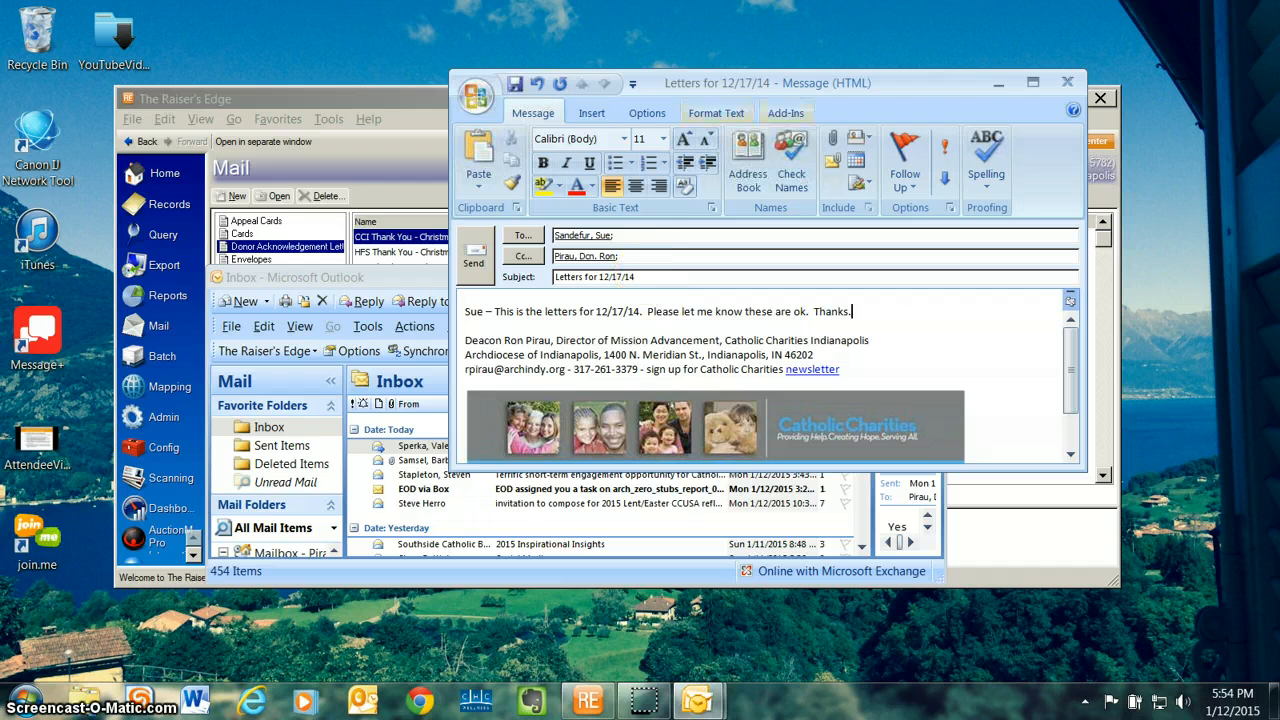
Step: Attach the letter document CCIChr14121714L from the user's own network folder and send the e-mail
{"action": "left_click", "coordinate": [832, 139]}
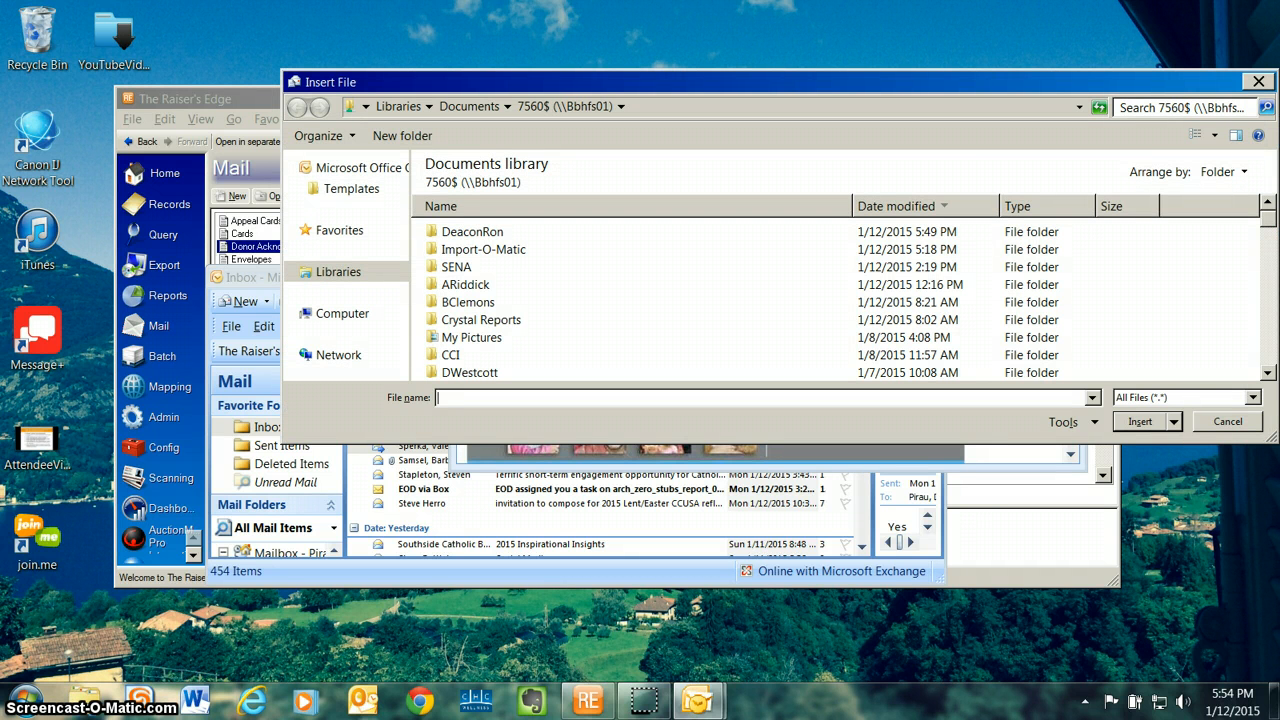
{"action": "double_click", "coordinate": [472, 232]}
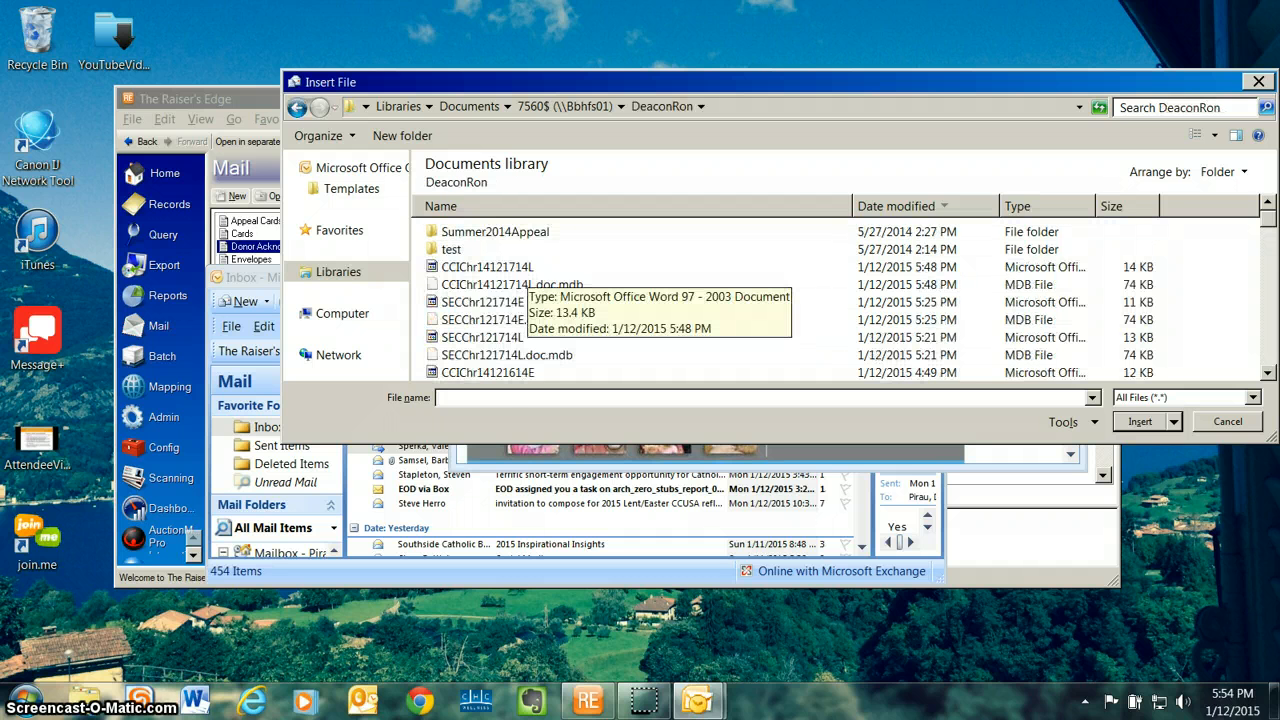
{"action": "double_click", "coordinate": [522, 268]}
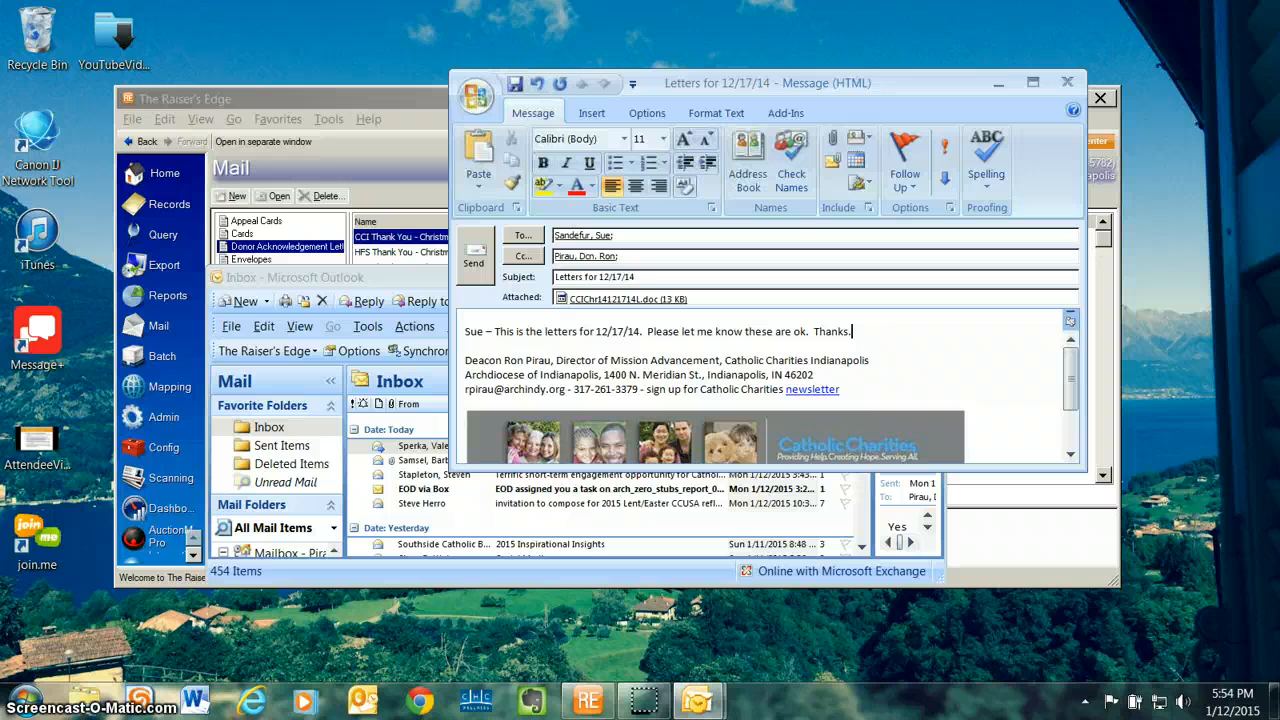
{"action": "key", "text": "alt+s"}
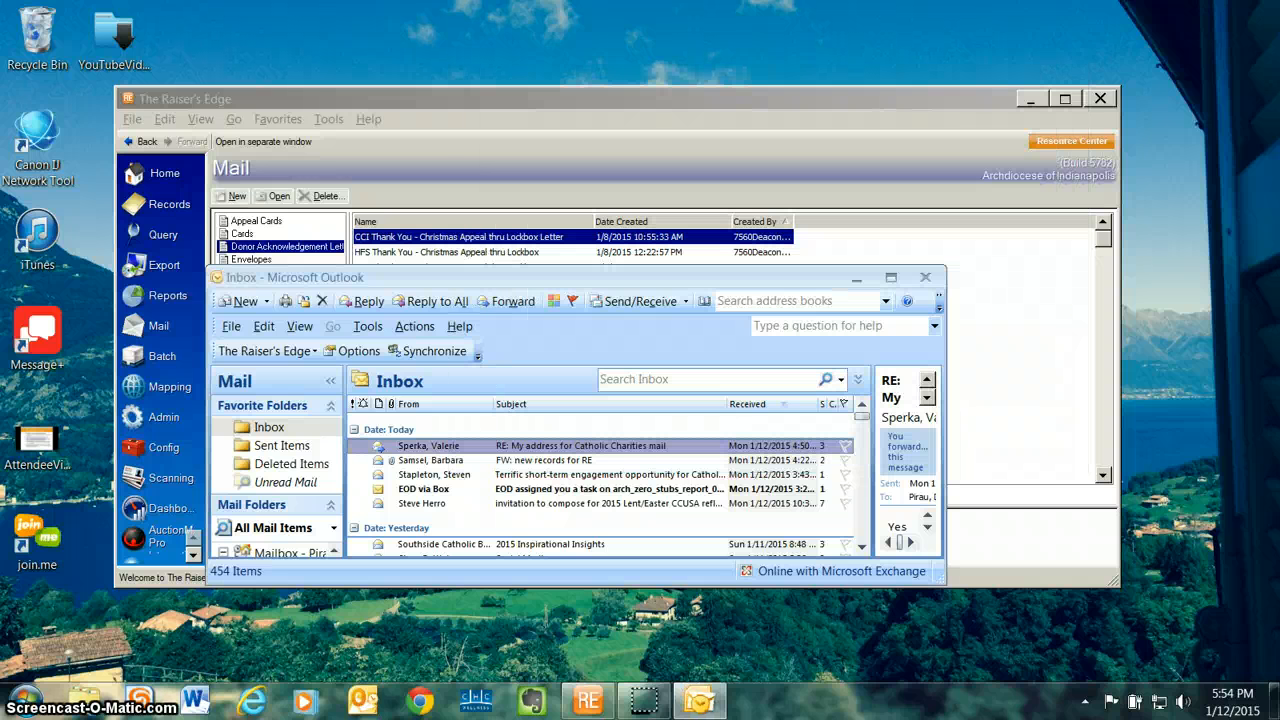
Step: In The Raiser's Edge, open the "CCI Thank You - Christmas Appeal thru Lockbox - Env" mailing and set both gift start and end dates to 12/17/2014
{"action": "key", "text": "alt+Tab"}
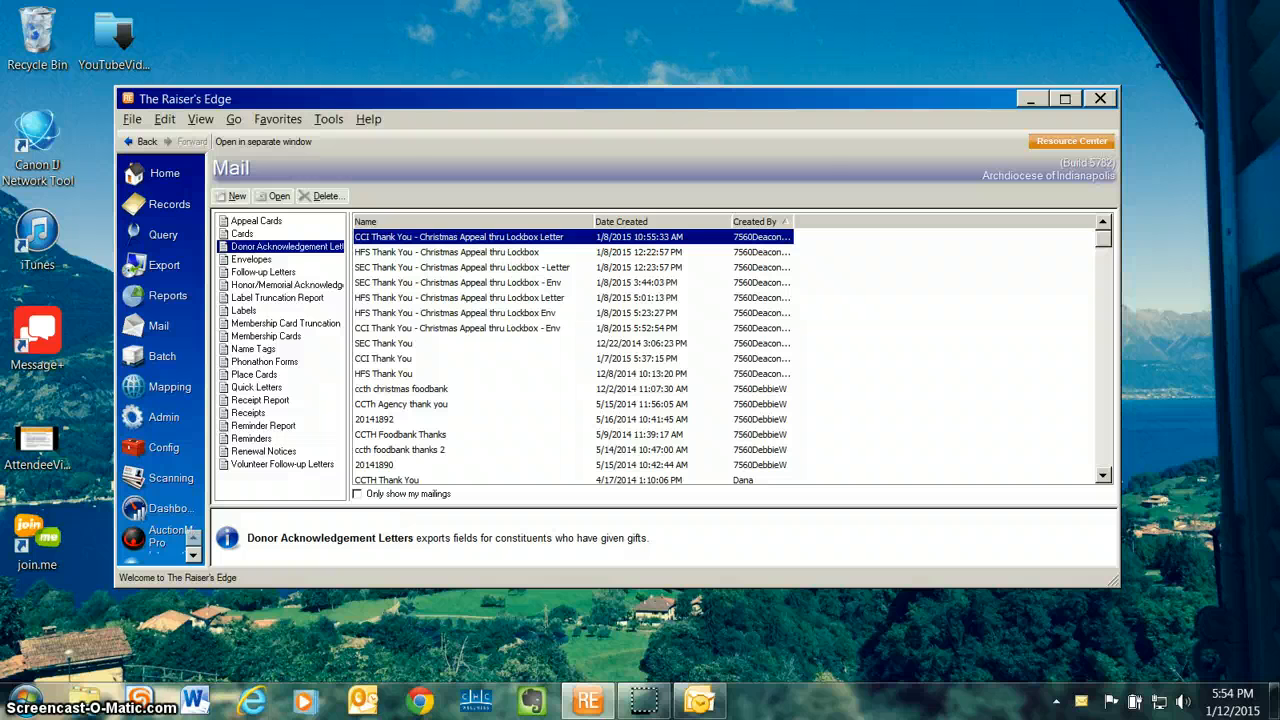
{"action": "double_click", "coordinate": [457, 328]}
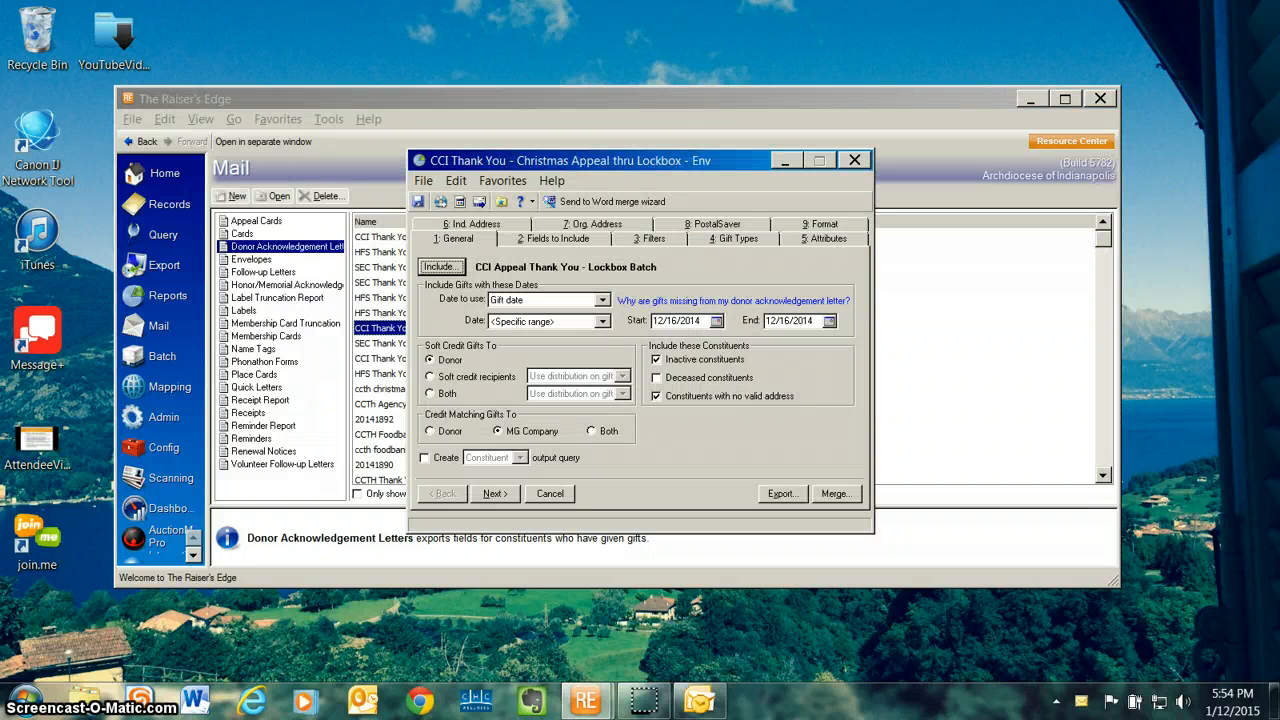
{"action": "left_click", "coordinate": [716, 320]}
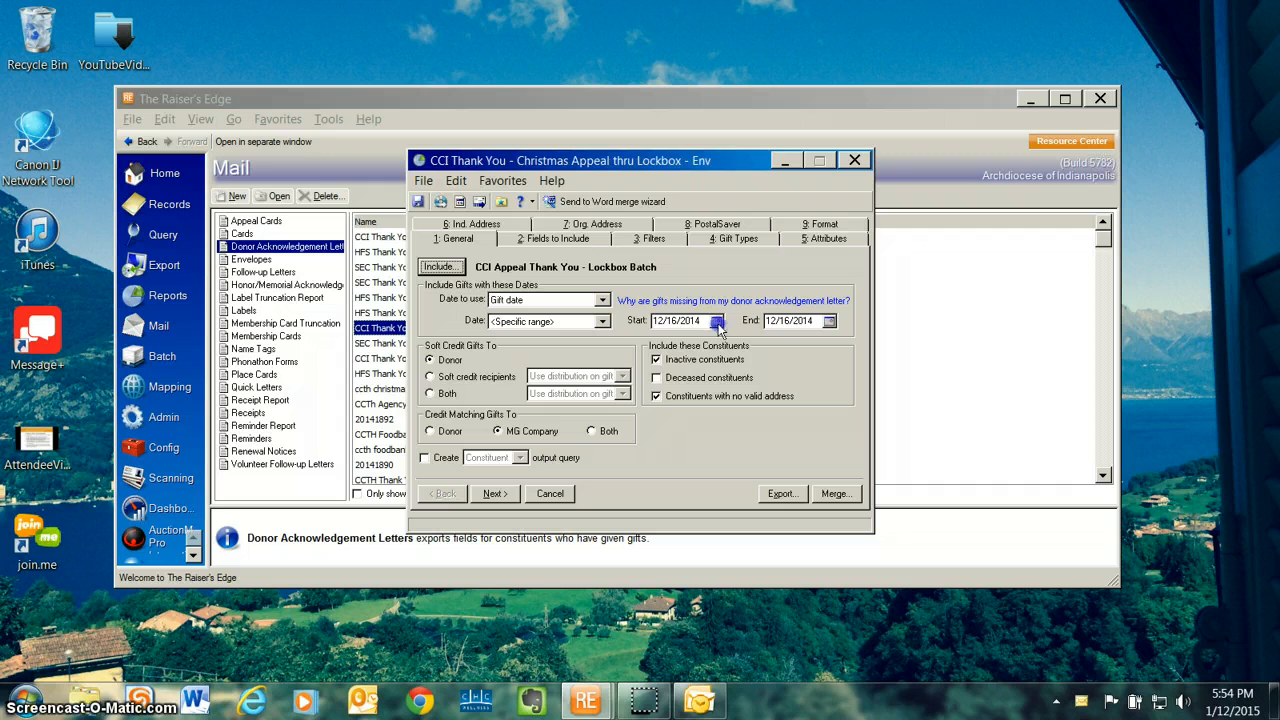
{"action": "left_click", "coordinate": [723, 399]}
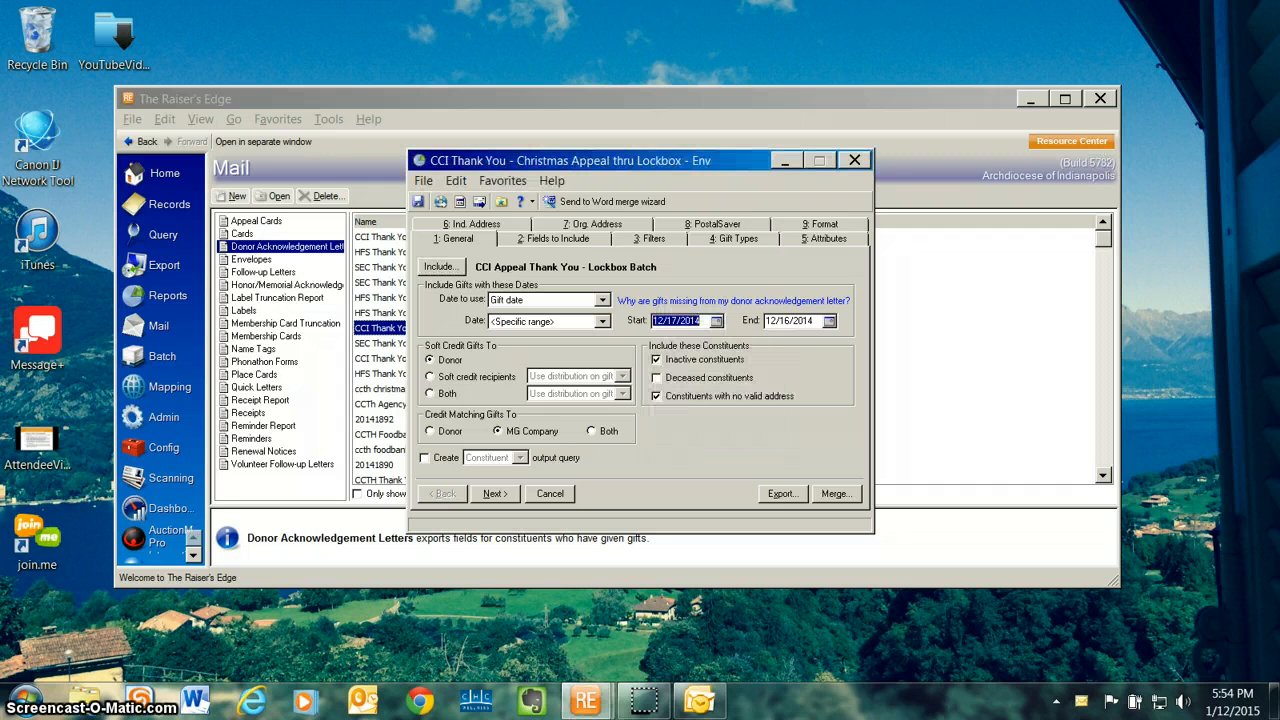
{"action": "left_click", "coordinate": [829, 320]}
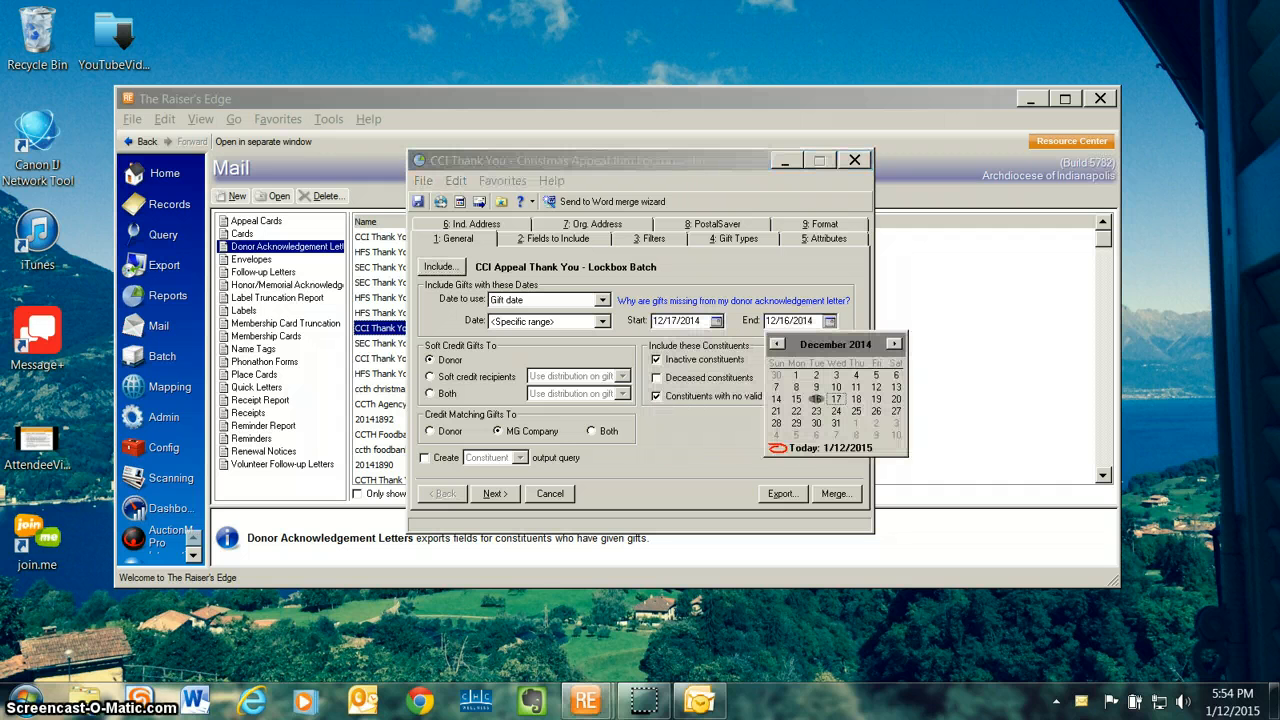
{"action": "left_click", "coordinate": [836, 399]}
Step: Check the customization options of the Addressee field in the envelope mailing's fields to export
{"action": "left_click", "coordinate": [554, 239]}
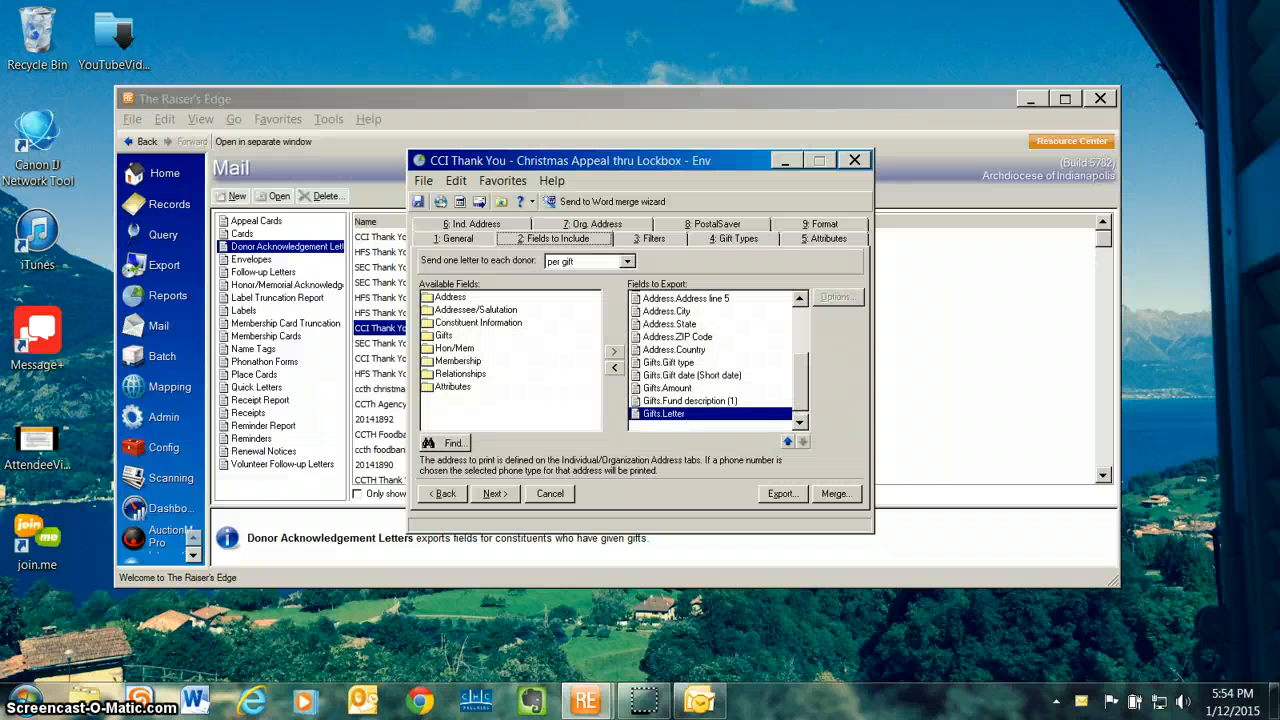
{"action": "left_click_drag", "start_coordinate": [800, 385], "coordinate": [800, 335]}
{"action": "left_click", "coordinate": [762, 298]}
{"action": "left_click", "coordinate": [838, 297]}
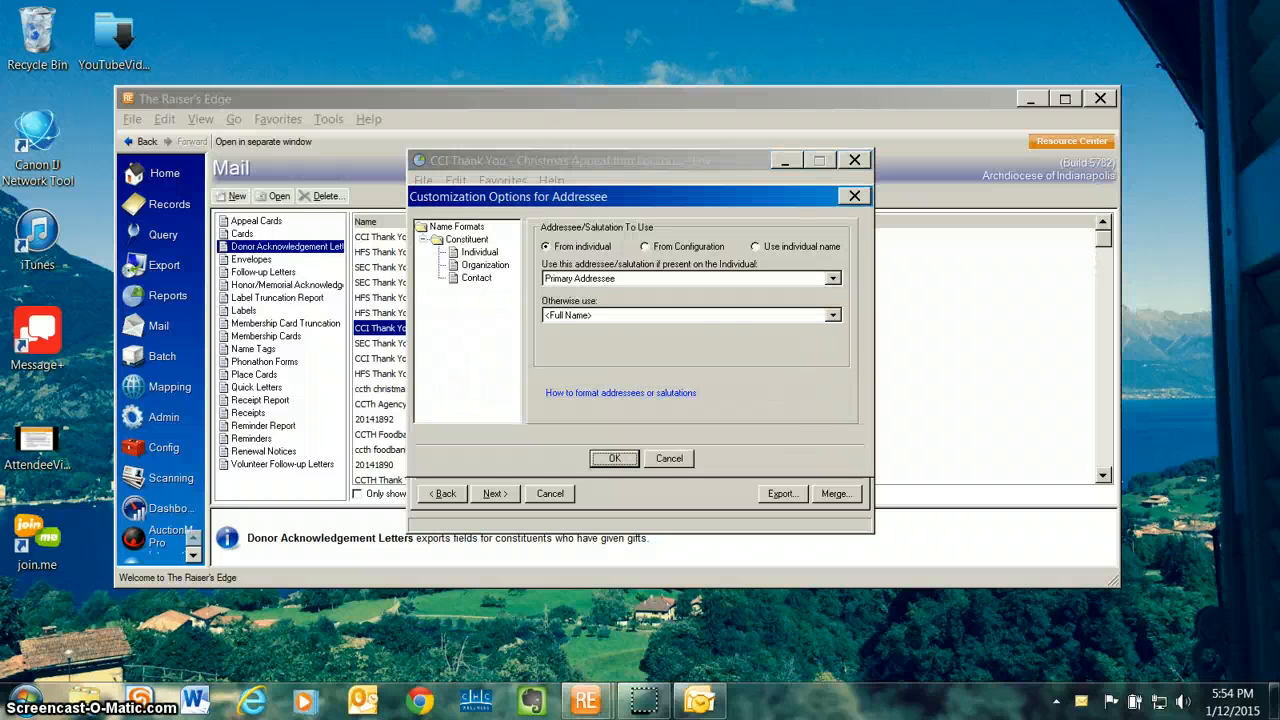
{"action": "key", "text": "Return"}
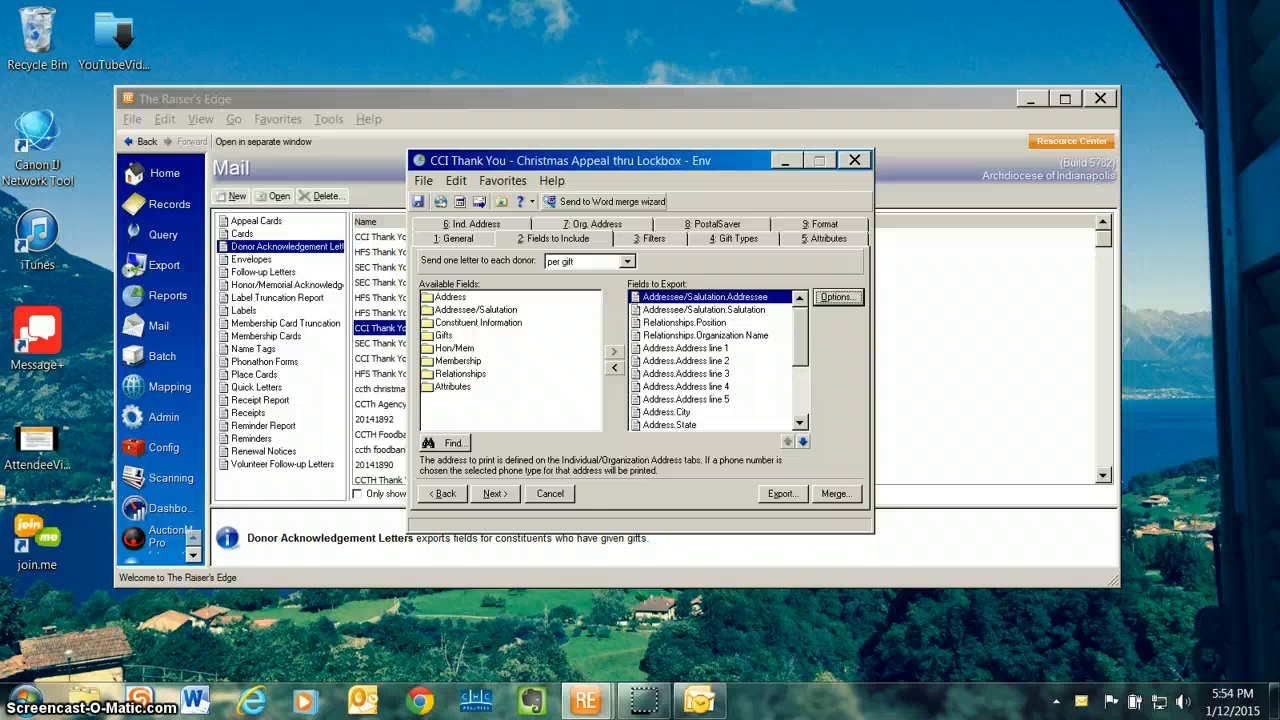
Step: Run the Word merge wizard without marking gifts as Acknowledged, using a simple one-document merge, and continue to the file name selection
{"action": "left_click", "coordinate": [605, 202]}
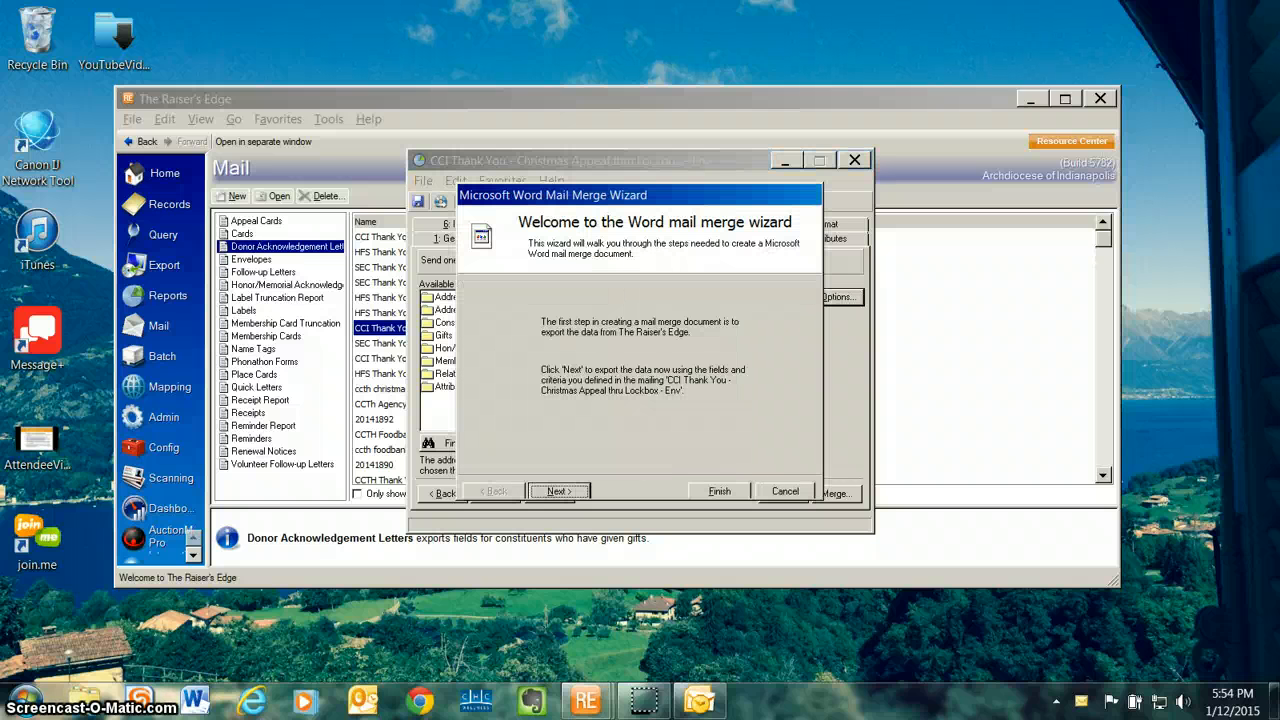
{"action": "key", "text": "Return"}
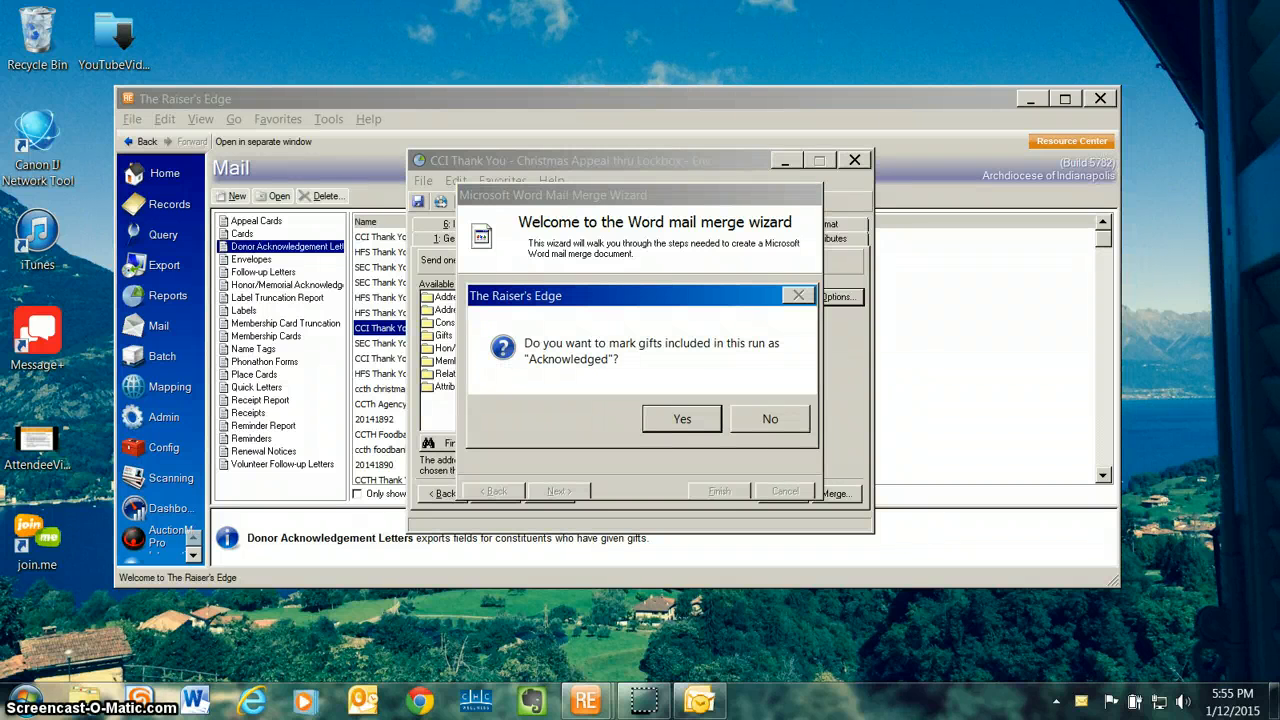
{"action": "left_click", "coordinate": [785, 418]}
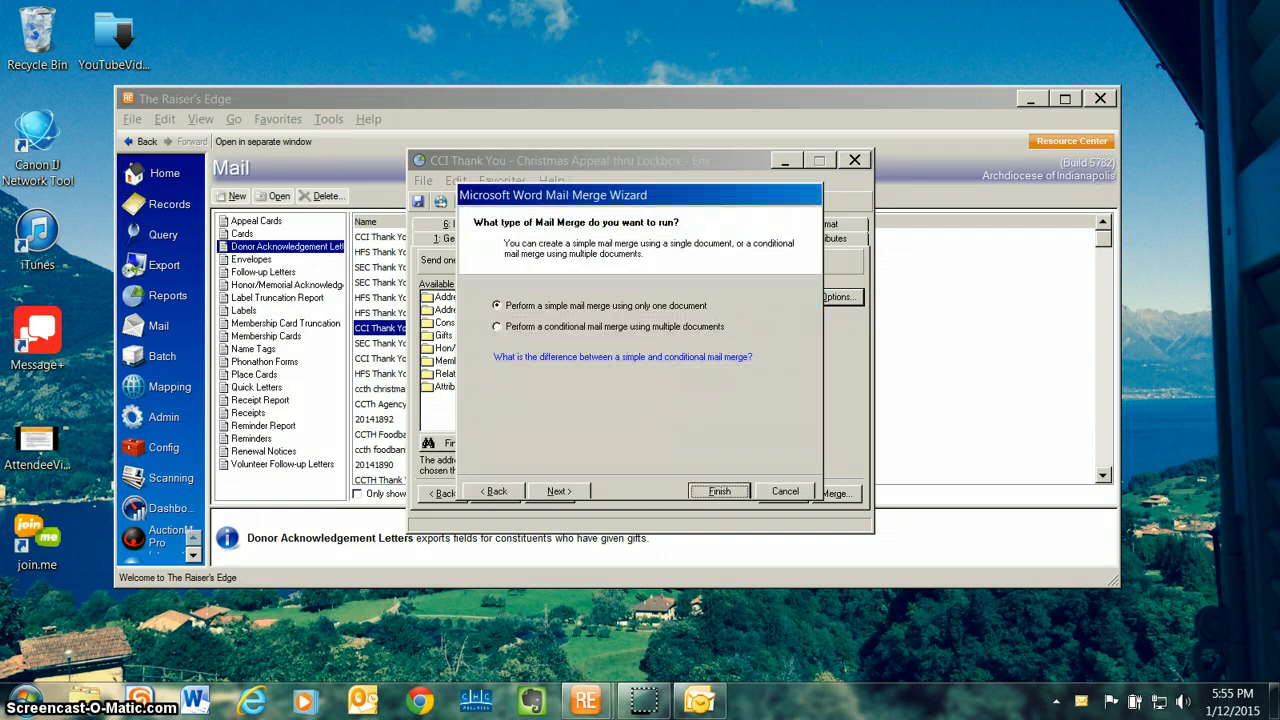
{"action": "left_click", "coordinate": [559, 491]}
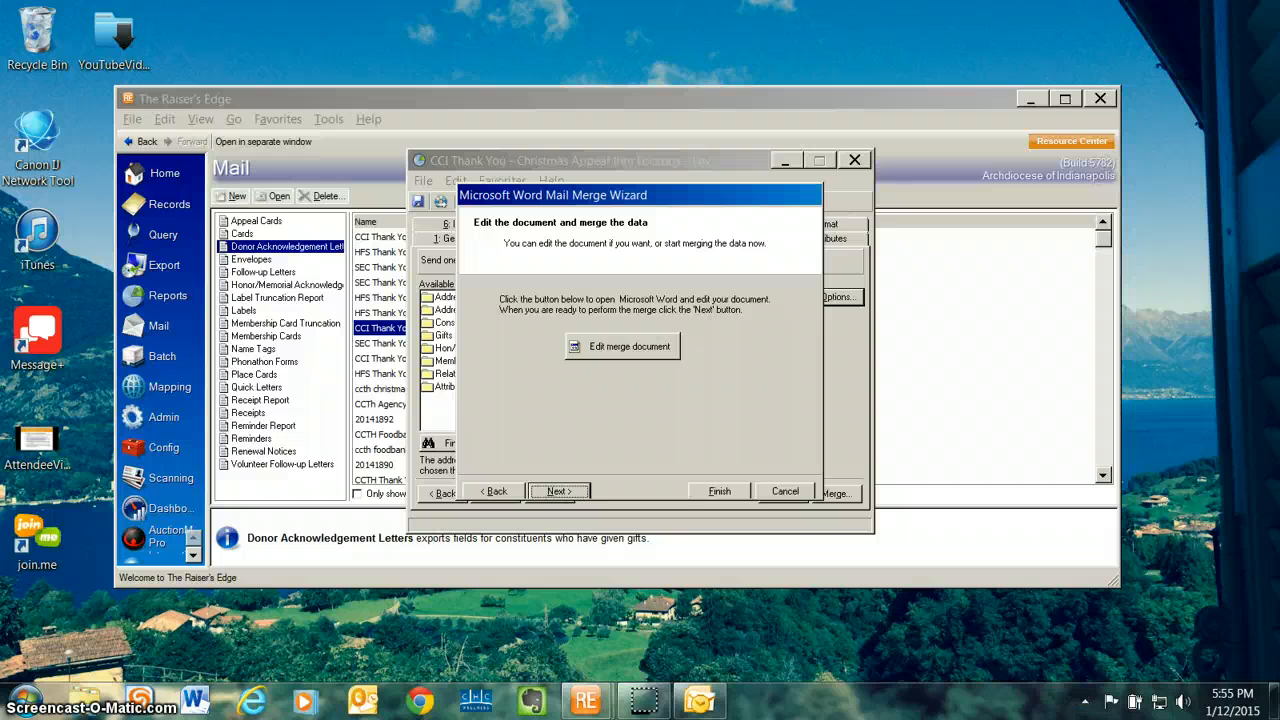
{"action": "left_click", "coordinate": [640, 355]}
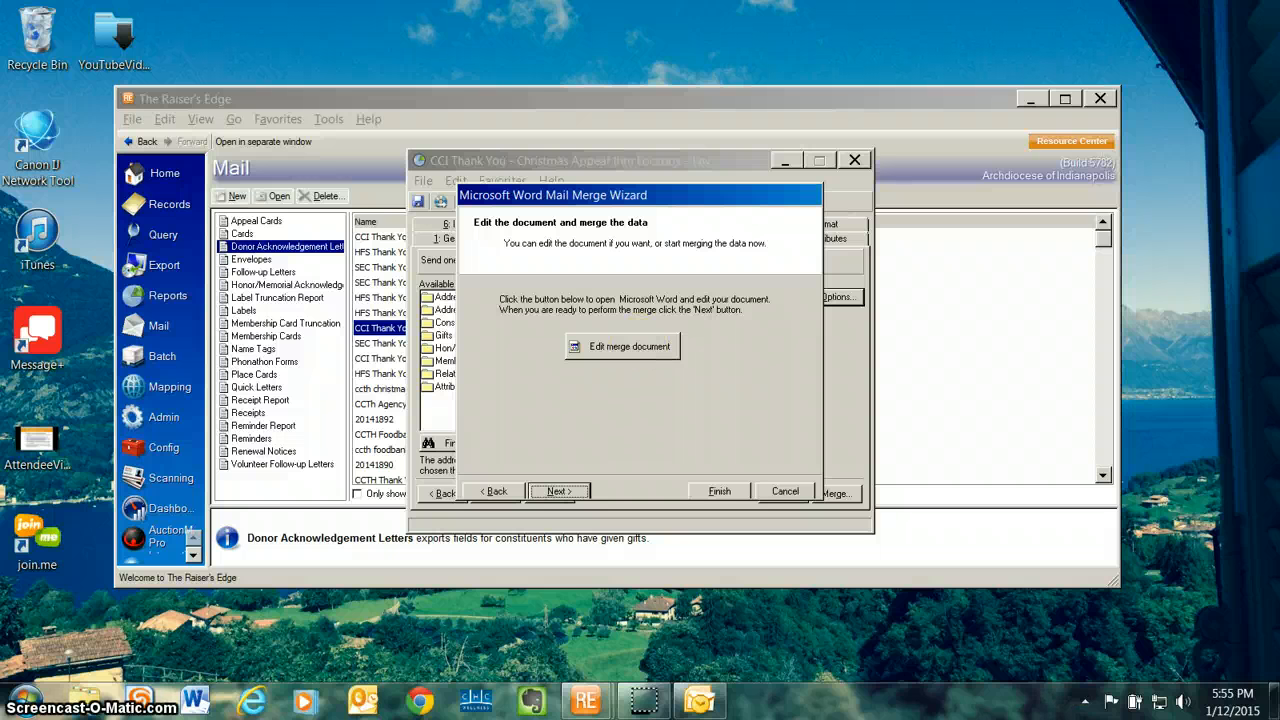
{"action": "key", "text": "Return"}
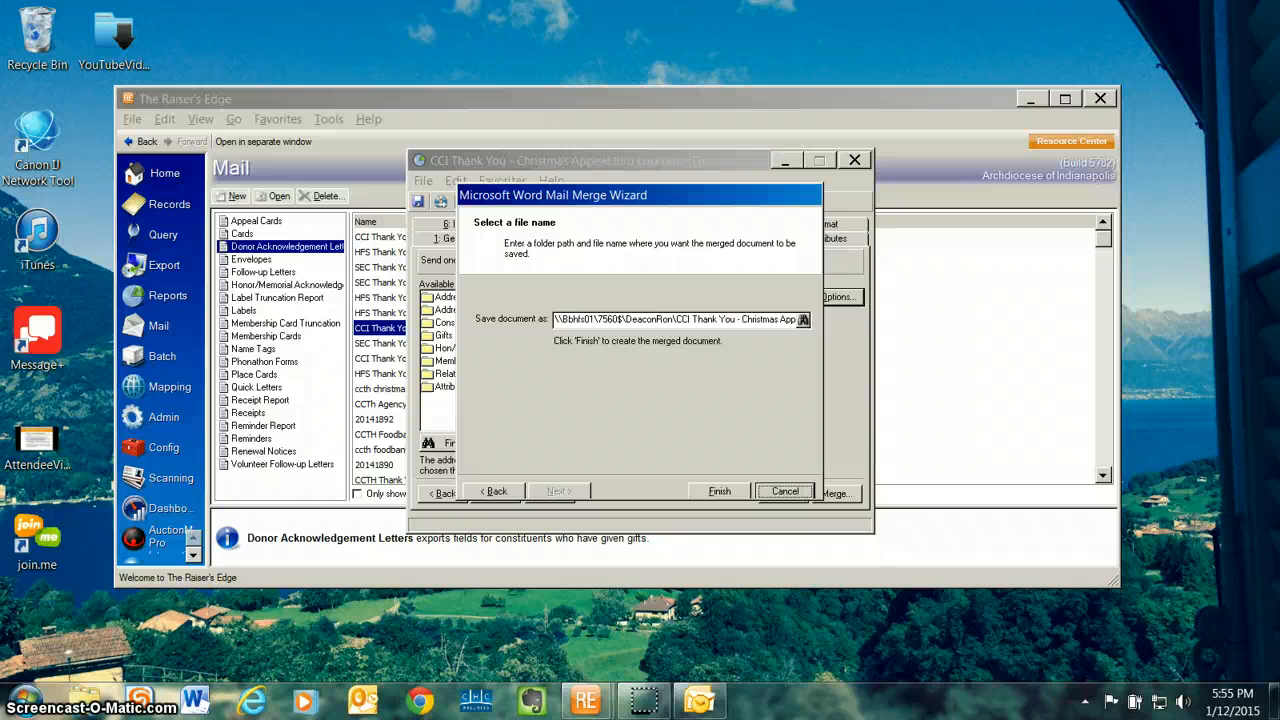
Step: Save the merged envelope document as CCIChr14121714E.doc in the existing network folder and finish the merge
{"action": "left_click", "coordinate": [802, 319]}
{"action": "type", "text": "C"}
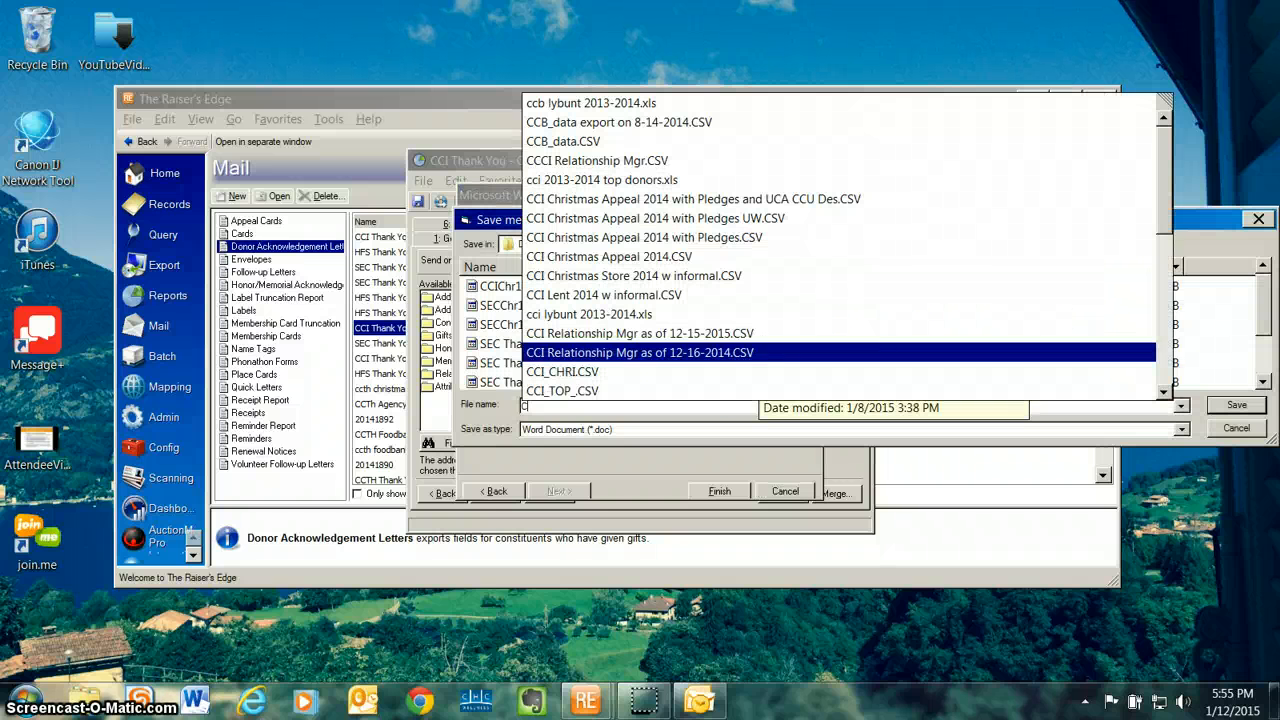
{"action": "type", "text": "CIC"}
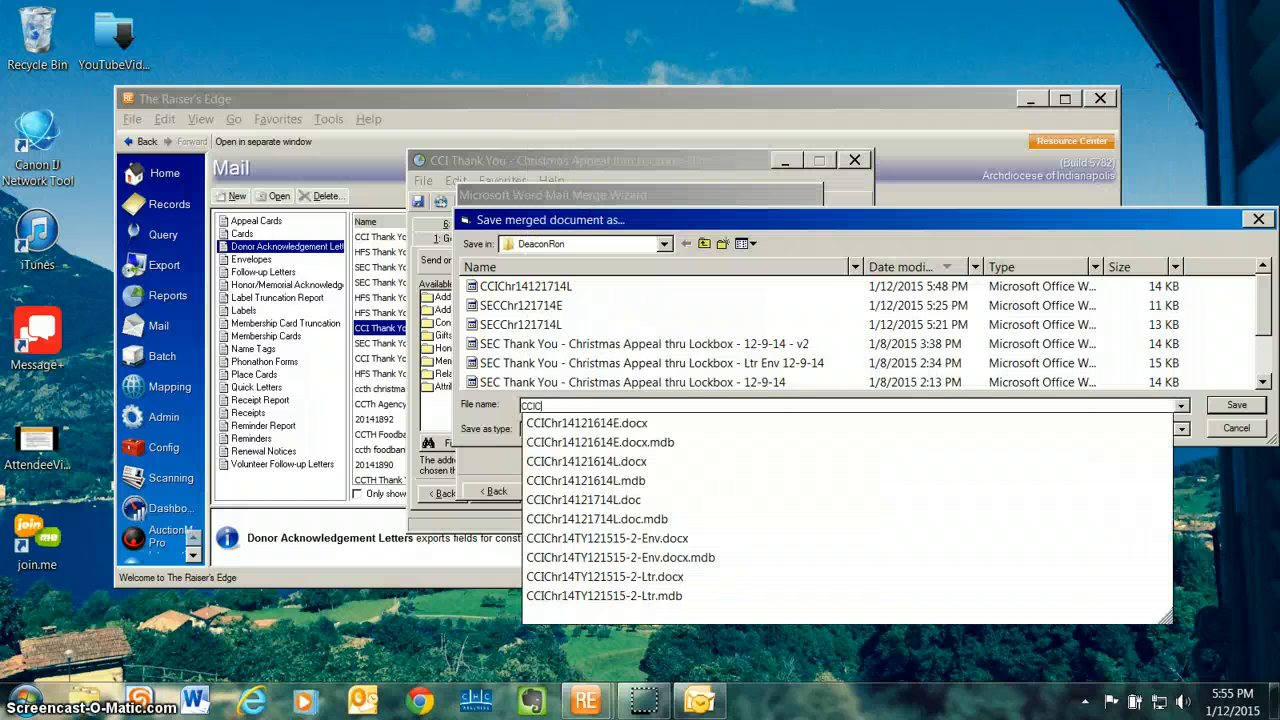
{"action": "type", "text": "hr"}
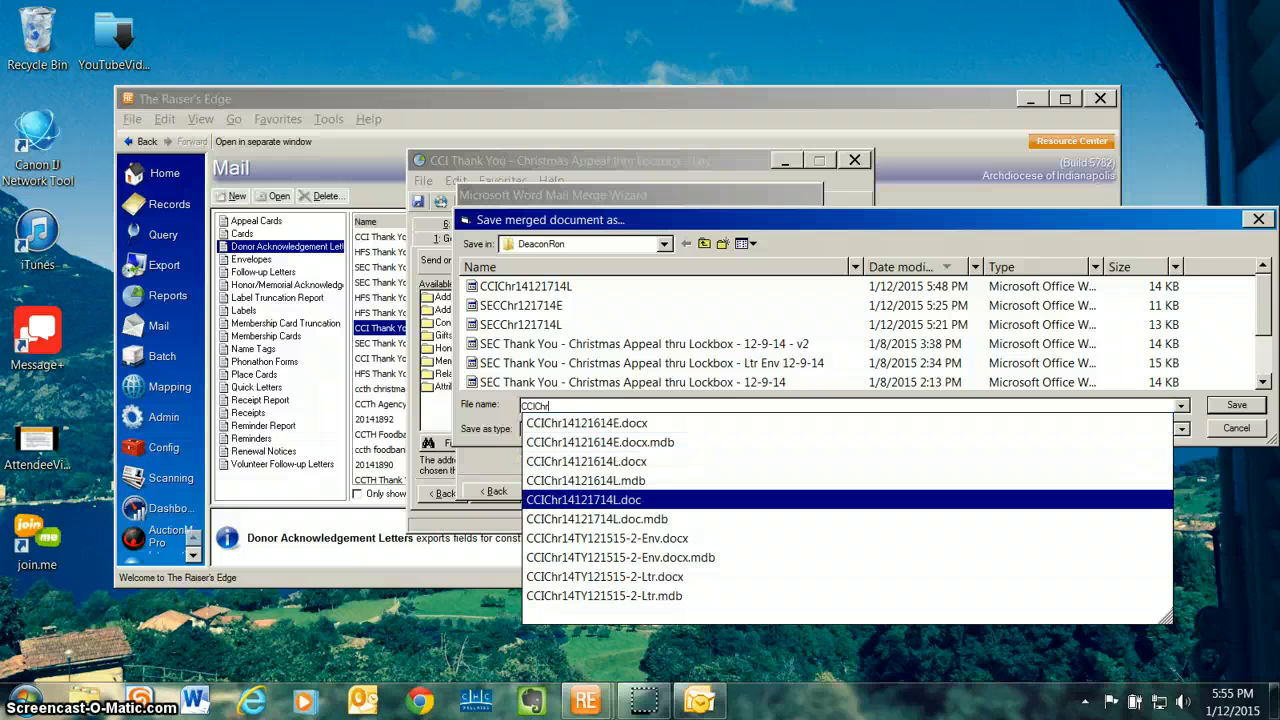
{"action": "left_click", "coordinate": [584, 499]}
{"action": "left_click", "coordinate": [589, 406]}
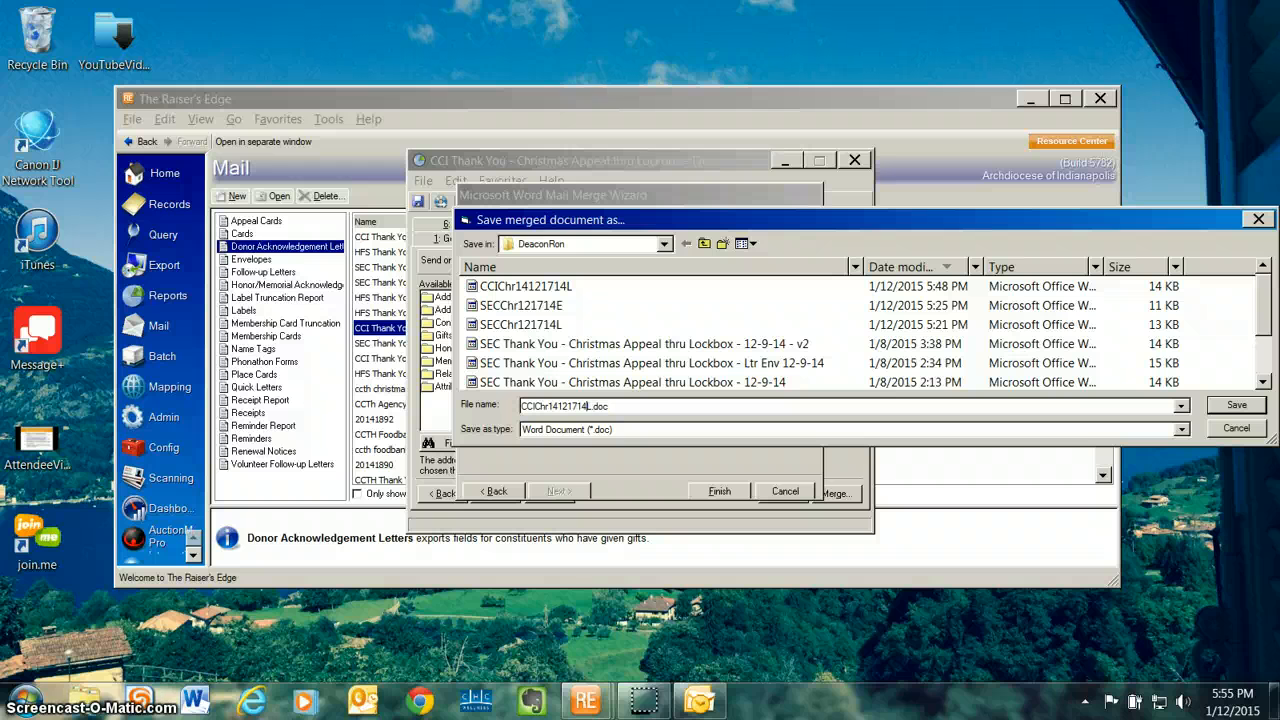
{"action": "key", "text": "Delete"}
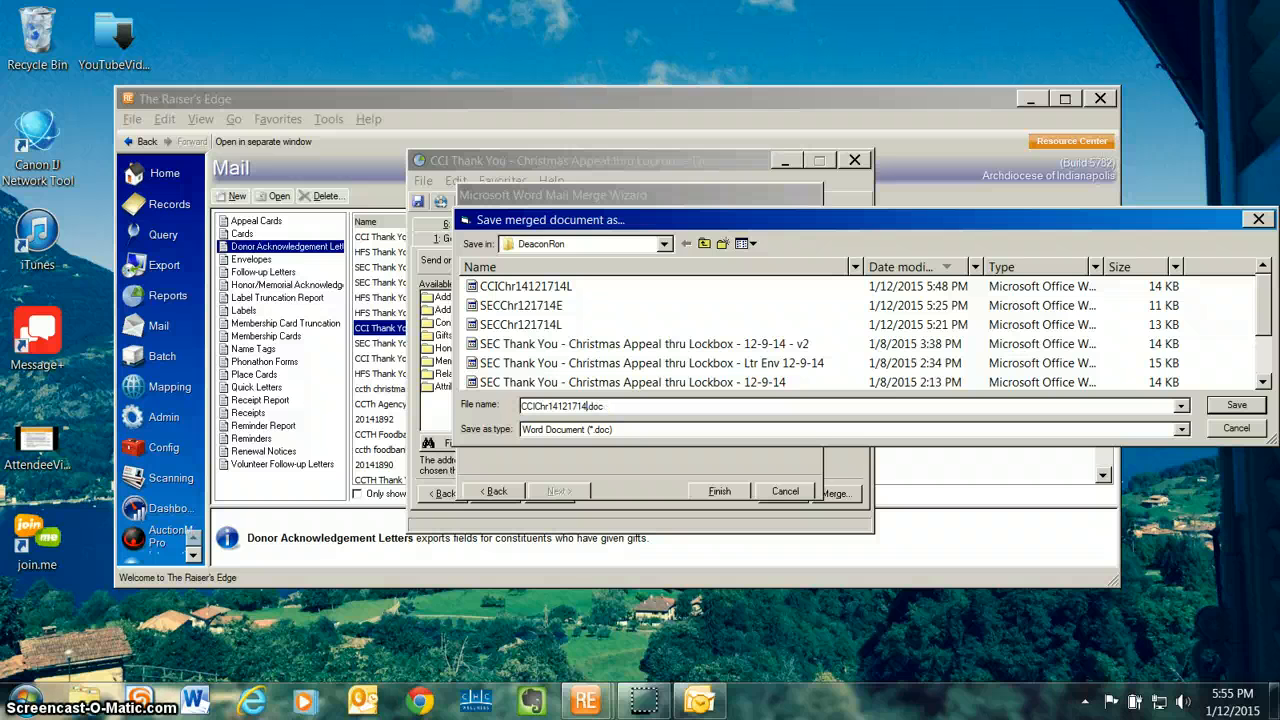
{"action": "type", "text": "E.doc"}
{"action": "key", "text": "Return"}
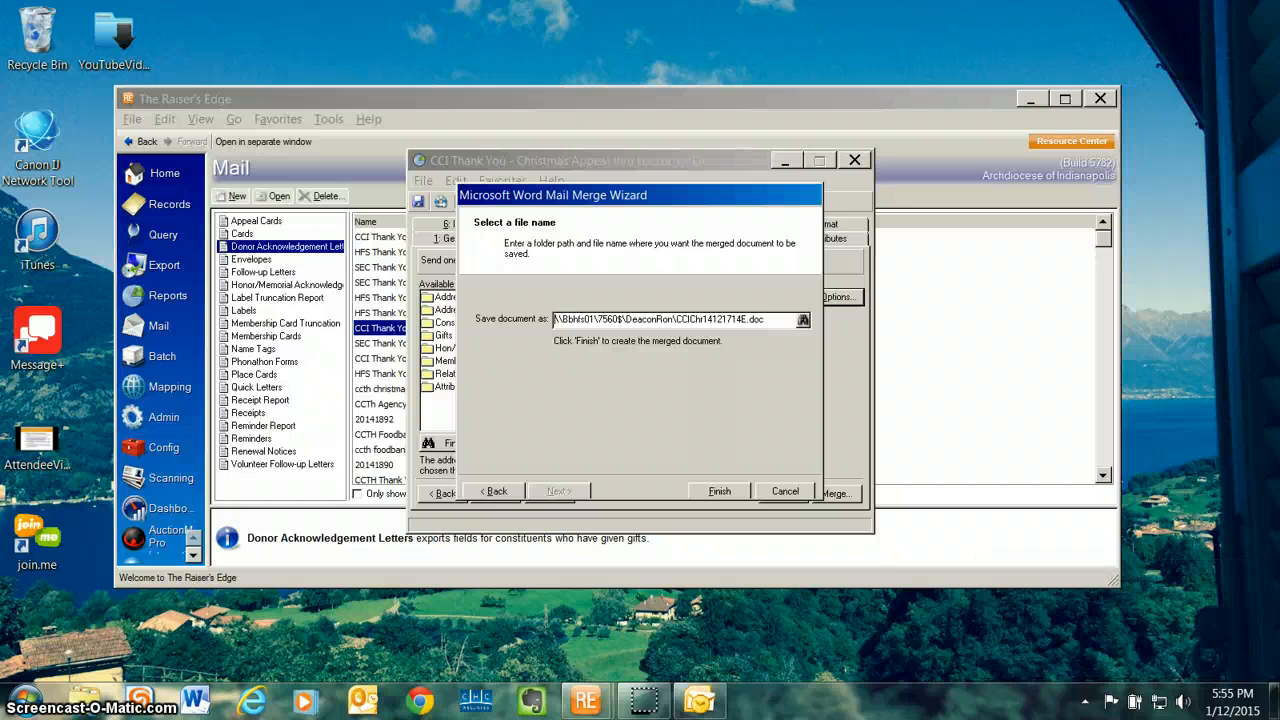
{"action": "key", "text": "Return"}
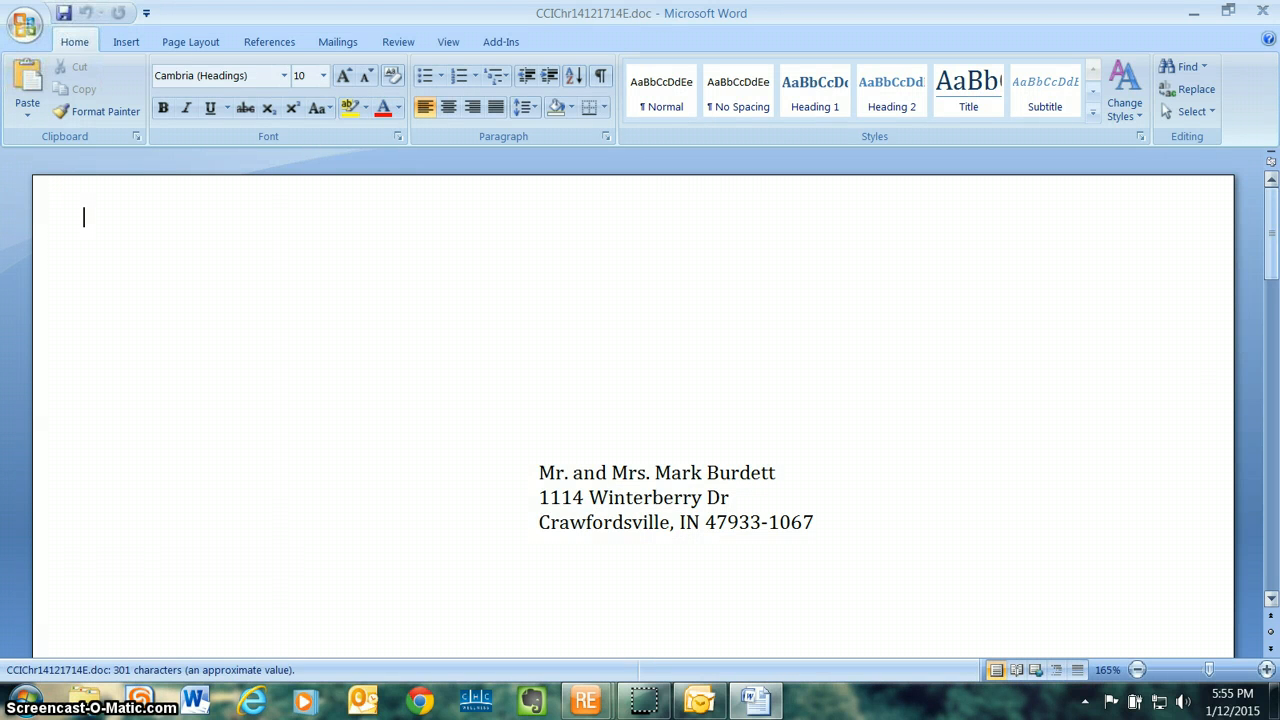
Step: Review the addresses on the merged envelopes in Word, and close both the document and the envelope mailing
{"action": "left_click_drag", "start_coordinate": [1271, 223], "coordinate": [1271, 286]}
{"action": "left_click_drag", "start_coordinate": [1271, 361], "coordinate": [1271, 553]}
{"action": "left_click", "coordinate": [1262, 10]}
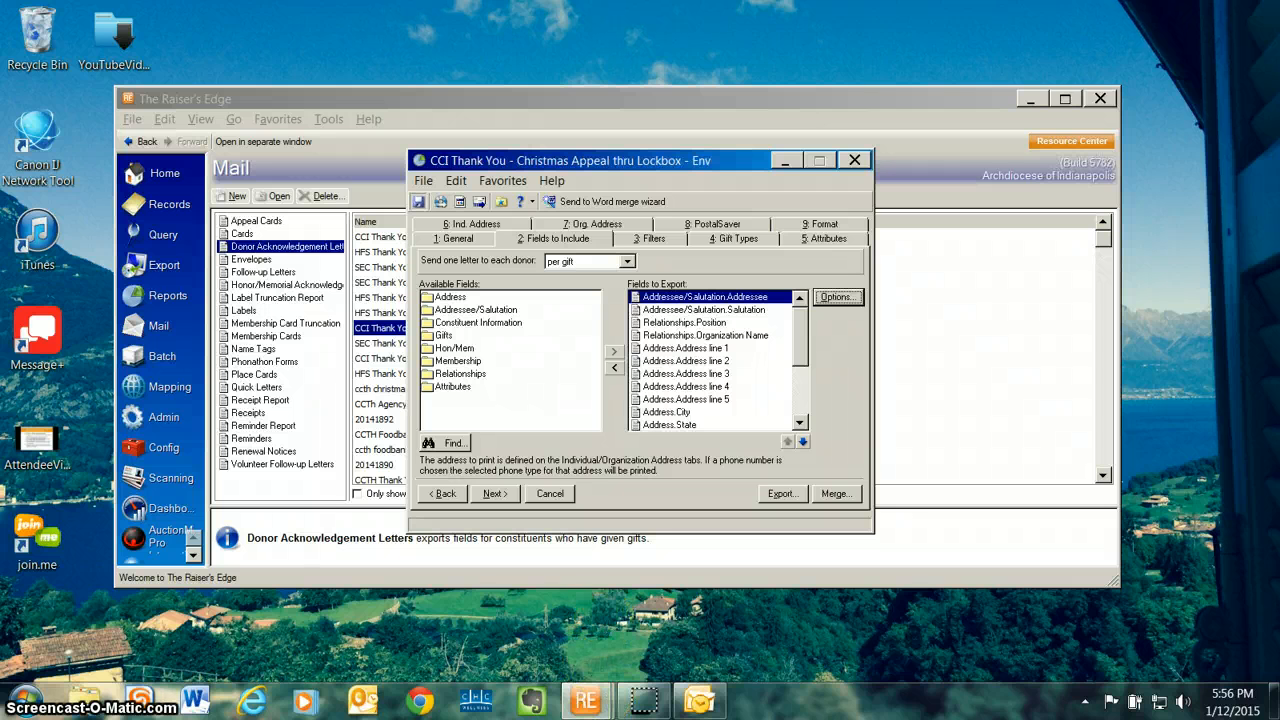
{"action": "left_click", "coordinate": [854, 160]}
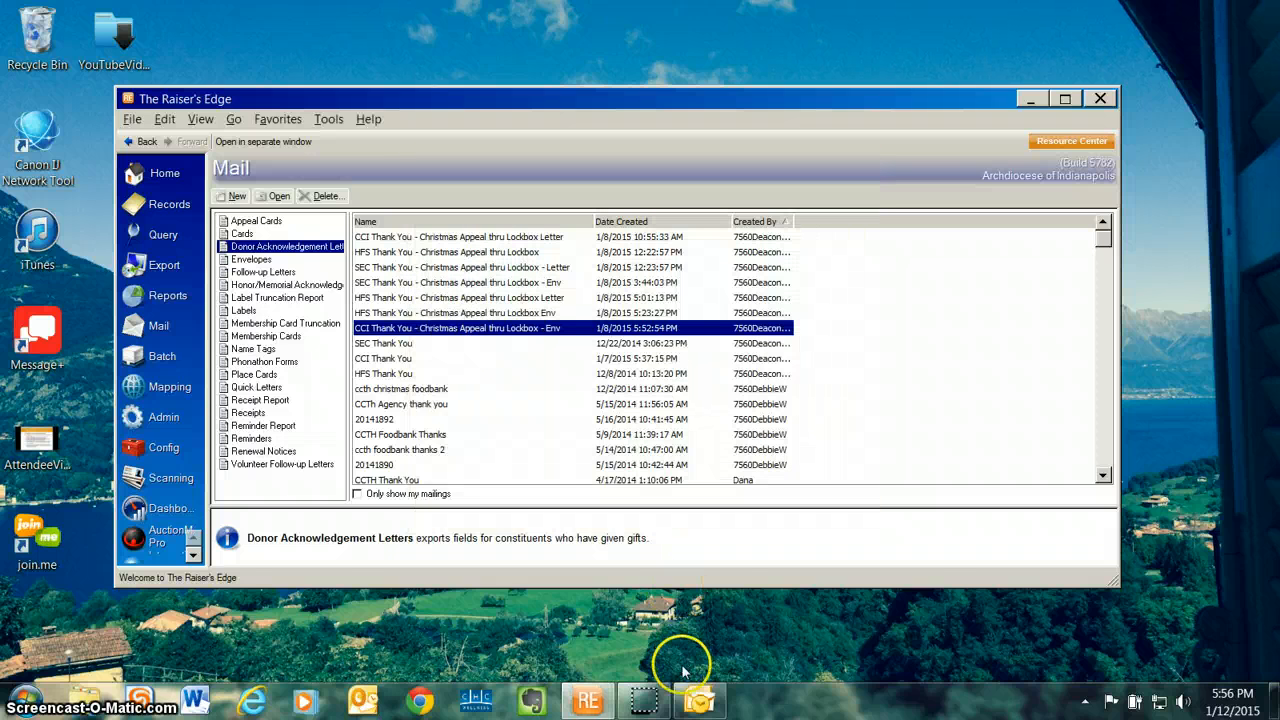
Step: In Outlook, create a new e-mail to the approving colleague and attach the envelope document CCIChr14121714E
{"action": "left_click", "coordinate": [692, 700]}
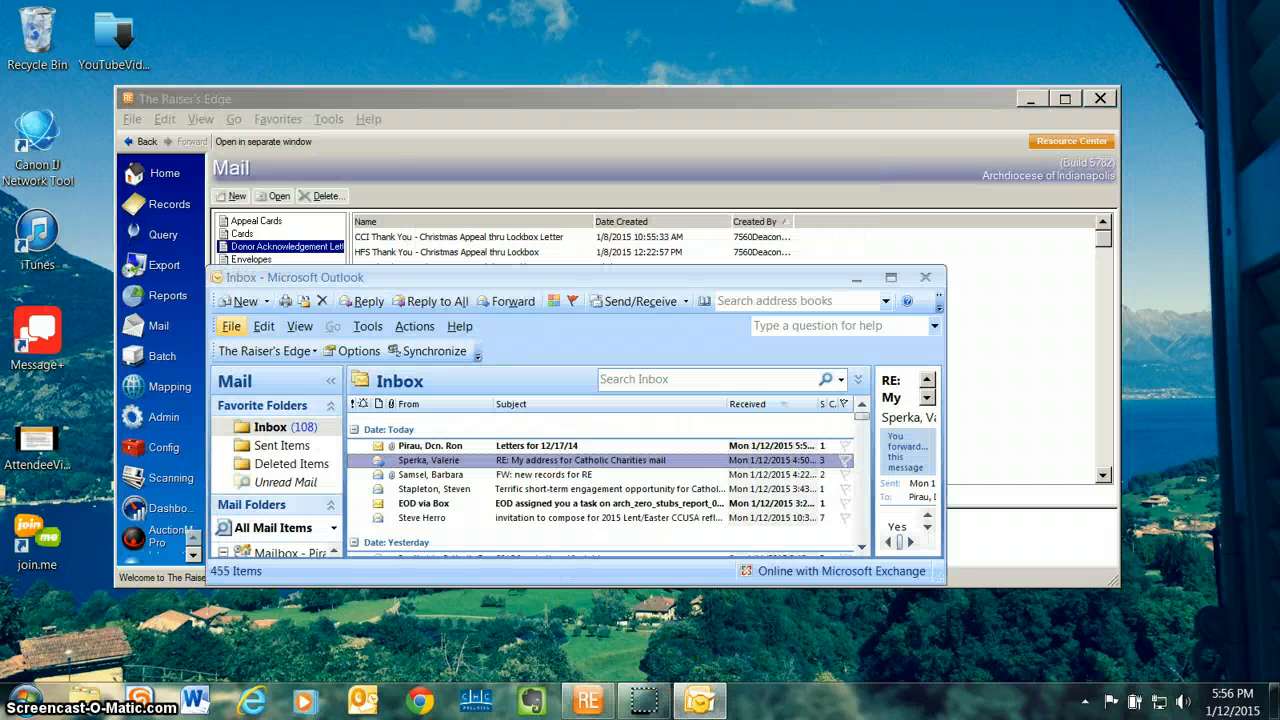
{"action": "left_click", "coordinate": [240, 301]}
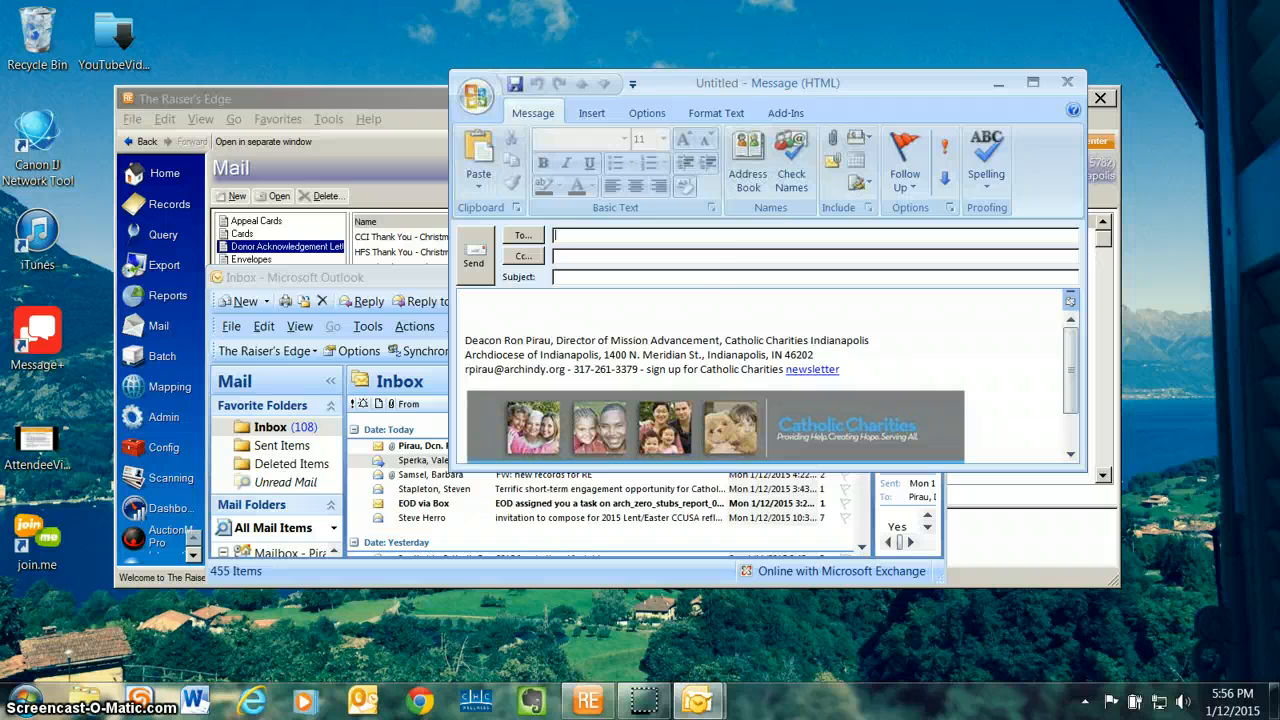
{"action": "type", "text": "san"}
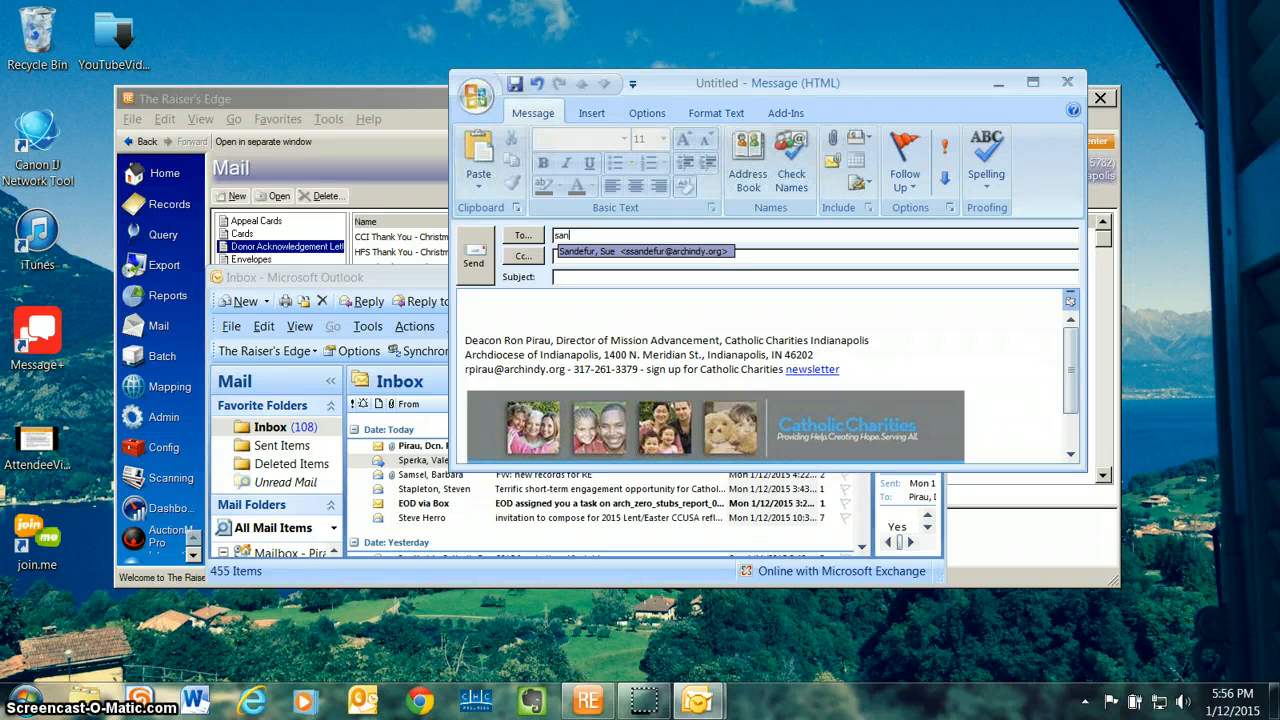
{"action": "left_click", "coordinate": [645, 252]}
{"action": "left_click", "coordinate": [833, 138]}
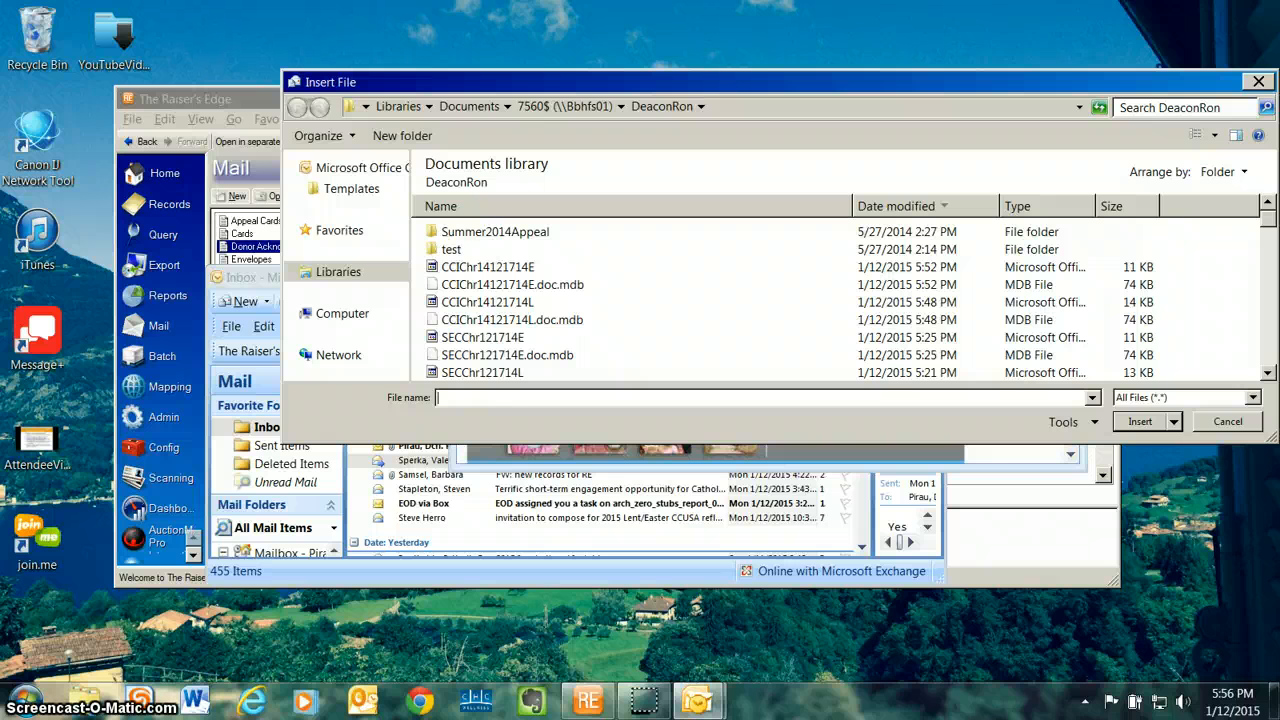
{"action": "left_click", "coordinate": [487, 267]}
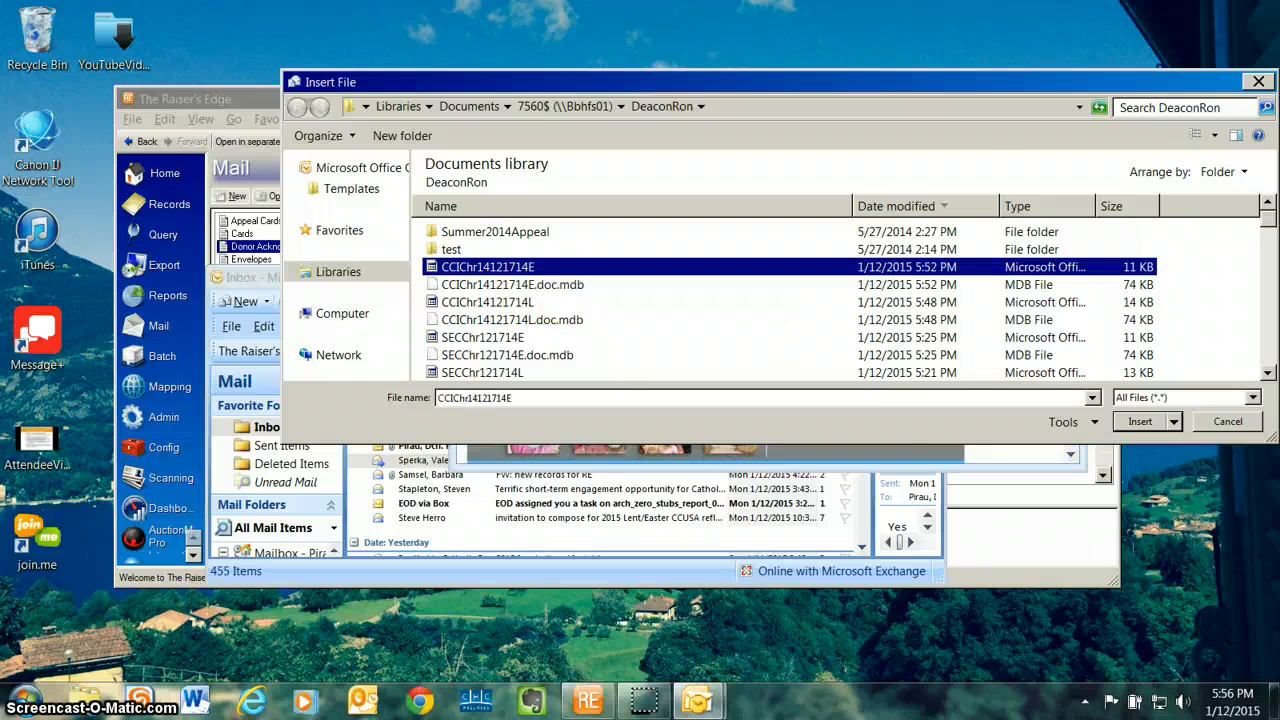
{"action": "key", "text": "Return"}
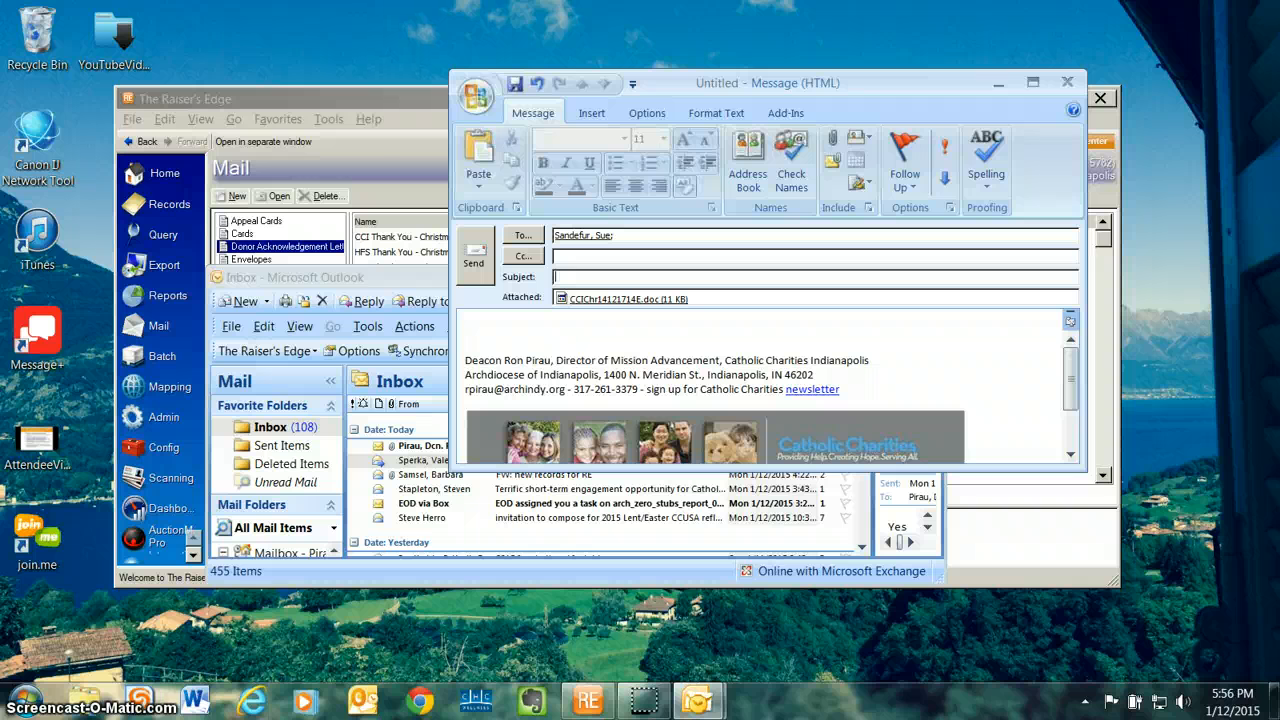
Step: Set the e-mail's subject to "Envelopes for 12/17/14 Letters"
{"action": "type", "text": "S"}
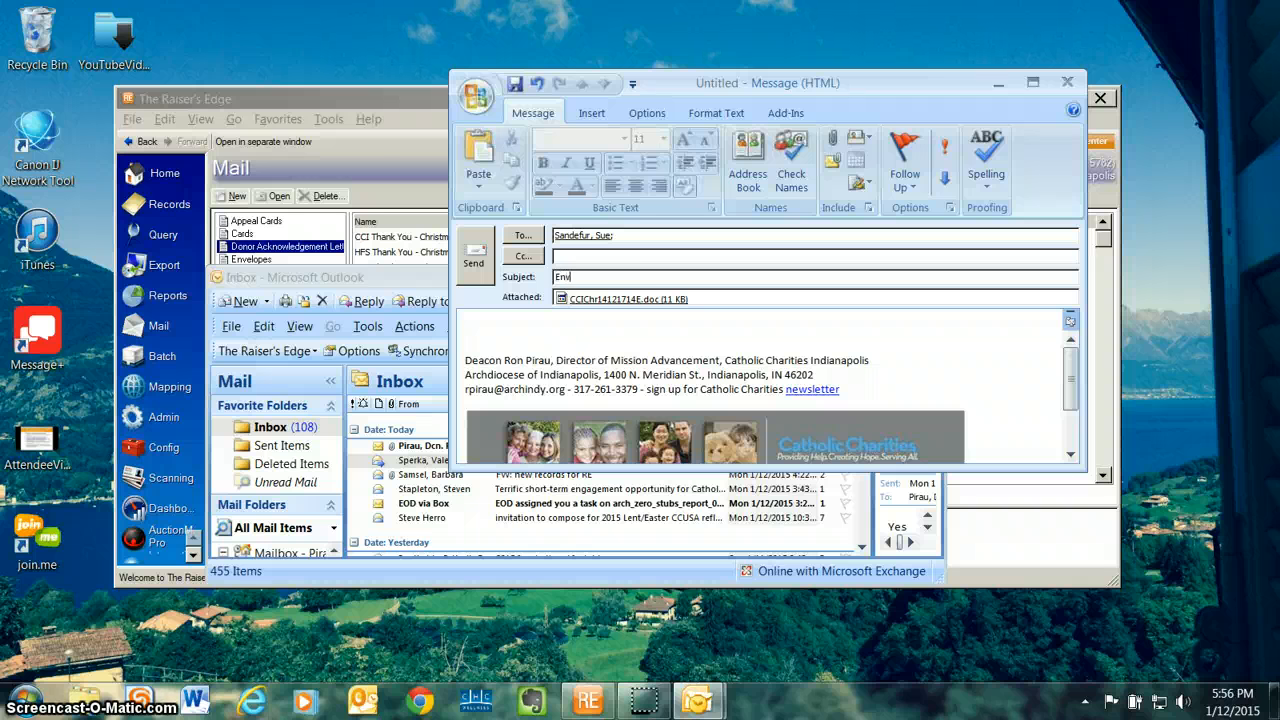
{"action": "type", "text": "nvelopes for 12/17/14"}
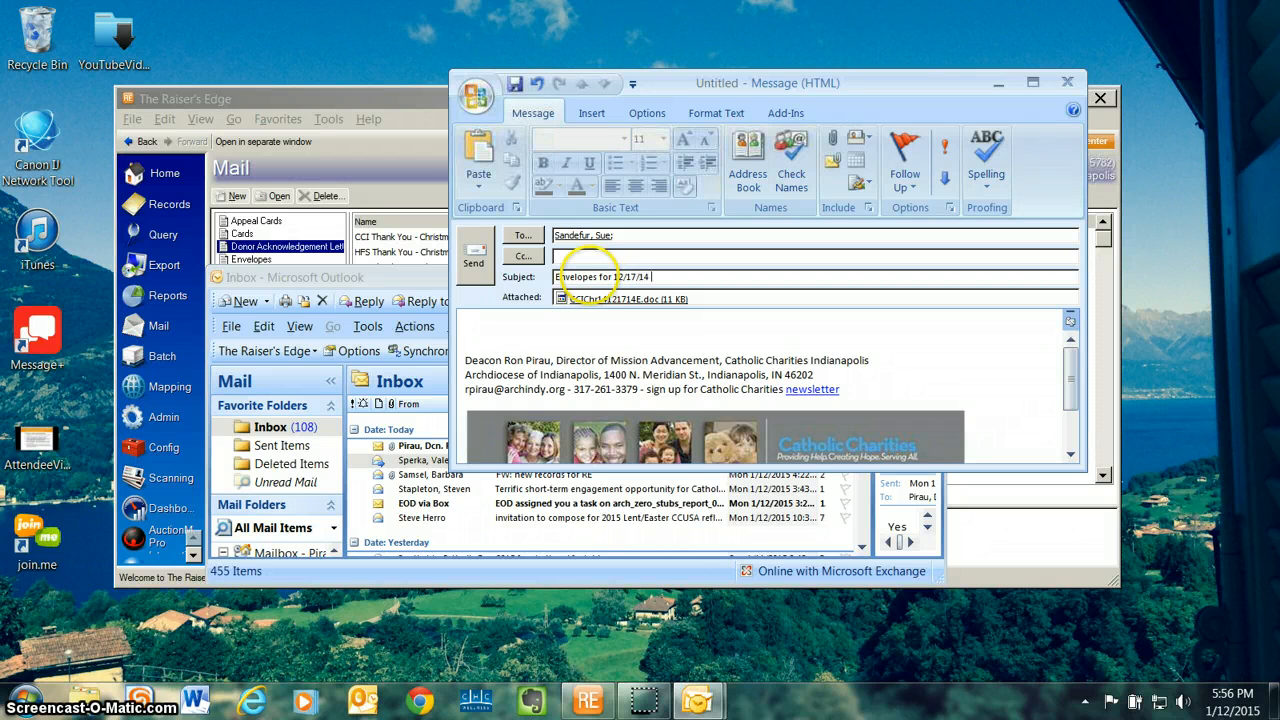
{"action": "type", "text": " Letters"}
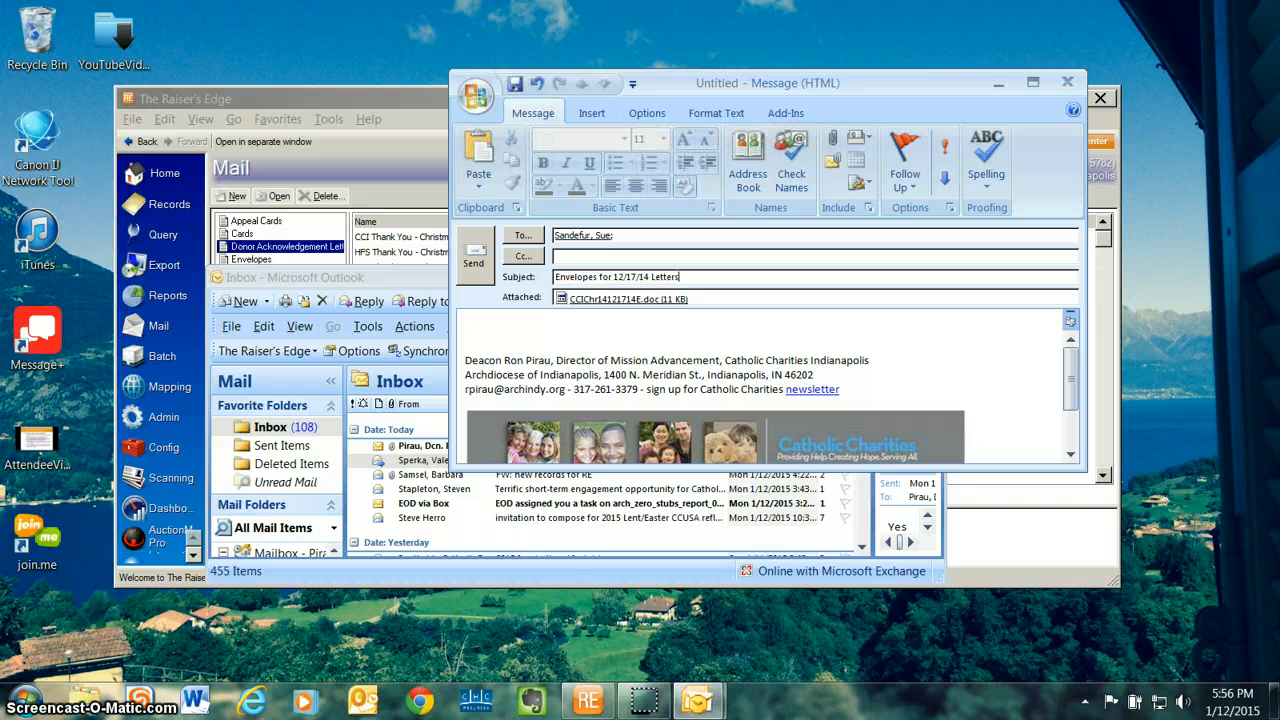
Step: Address the colleague by first name, write "Please confirm these envelopes look ok. Thanks." in the body, and send the e-mail
{"action": "key", "text": "Tab"}
{"action": "type", "text": "Sue -"}
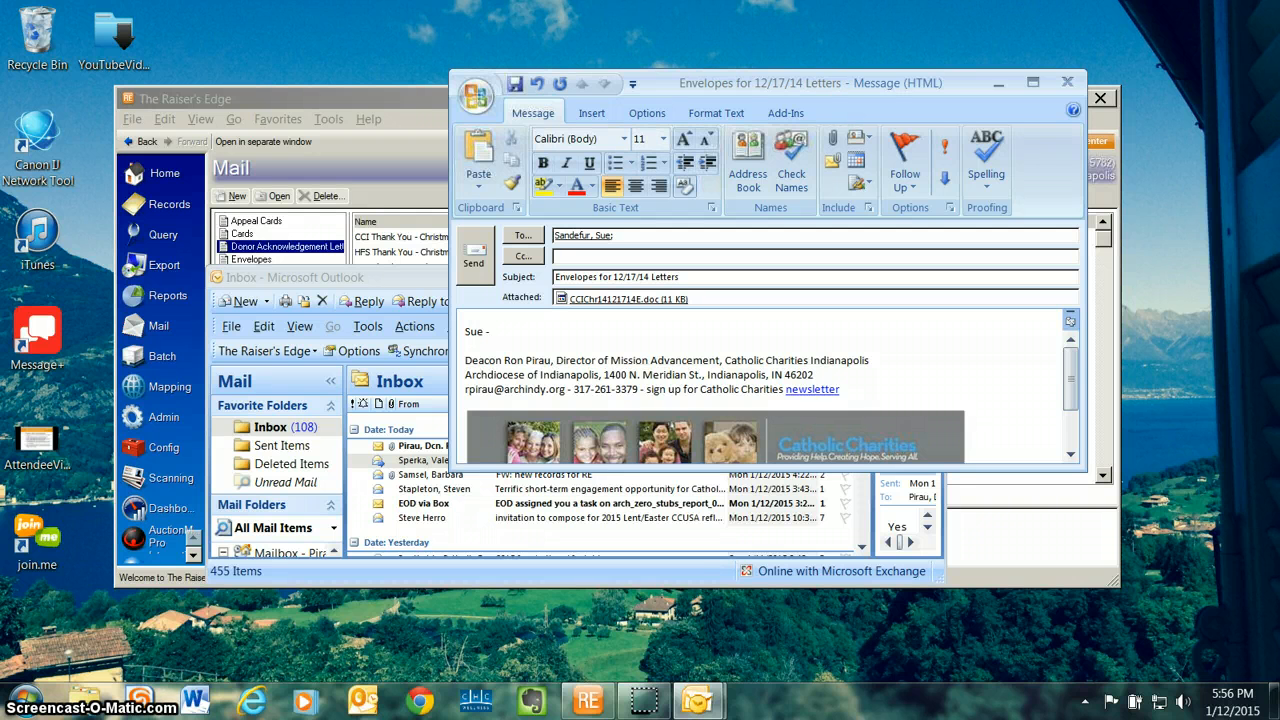
{"action": "type", "text": " Please confirm these lette"}
{"action": "key", "text": "BackSpace"}
{"action": "key", "text": "BackSpace"}
{"action": "key", "text": "BackSpace"}
{"action": "key", "text": "BackSpace"}
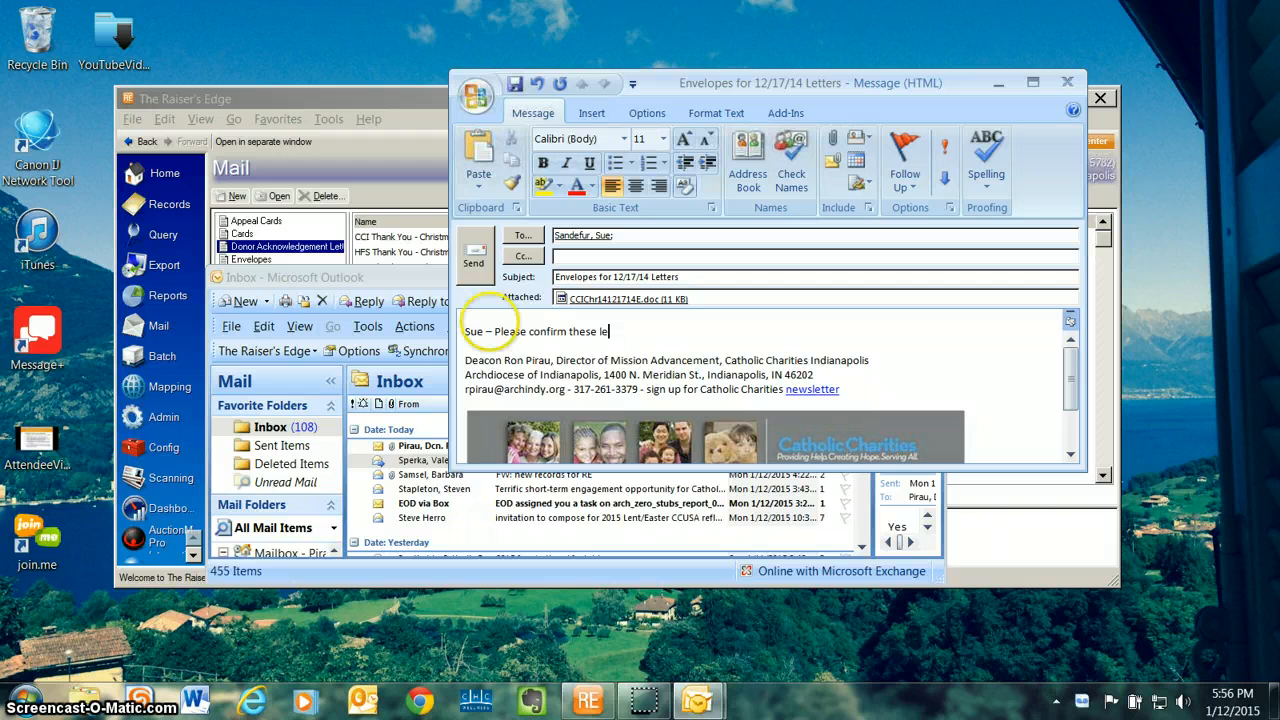
{"action": "key", "text": "BackSpace"}
{"action": "type", "text": "e"}
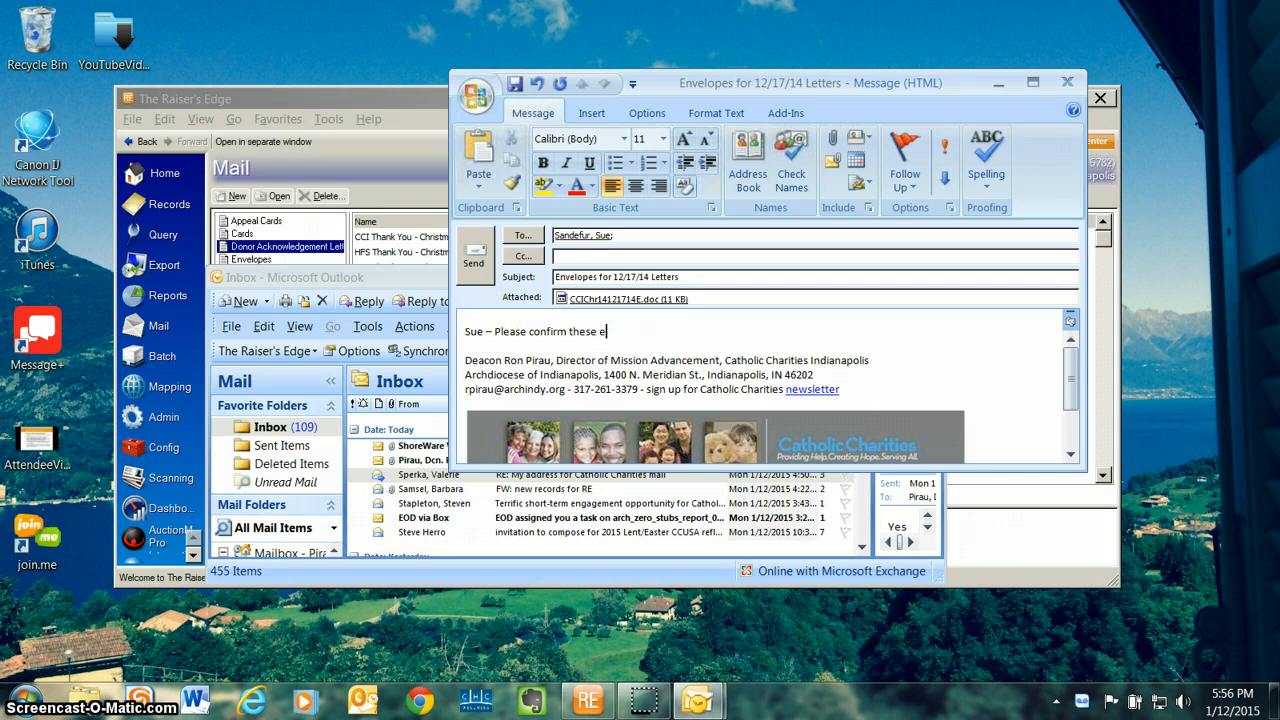
{"action": "type", "text": "nvelopes look ok.  Thanks."}
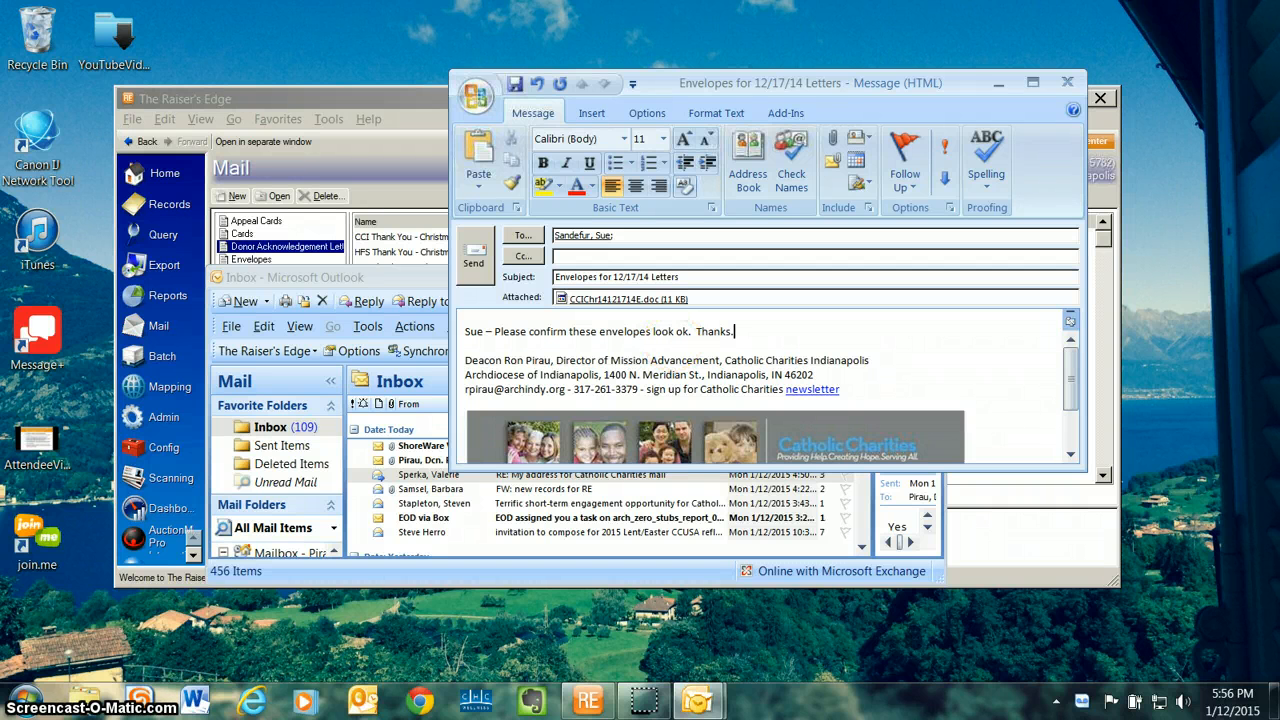
{"action": "left_click", "coordinate": [473, 255]}
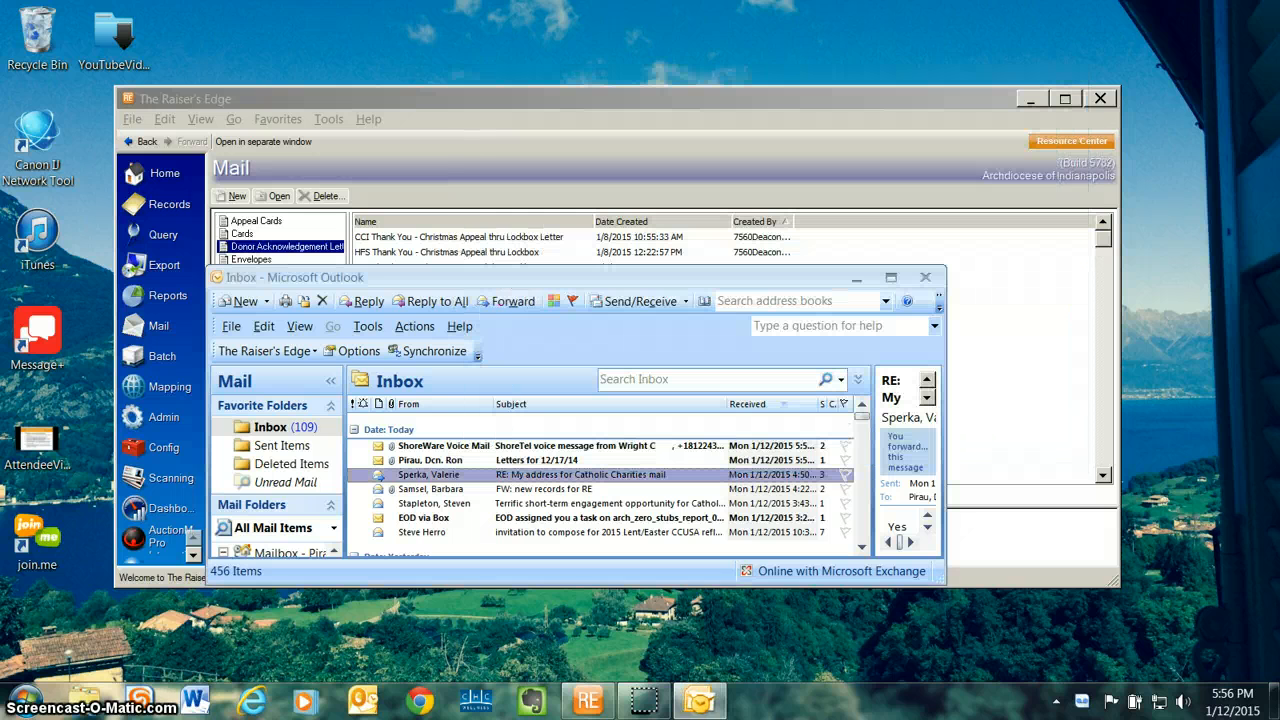